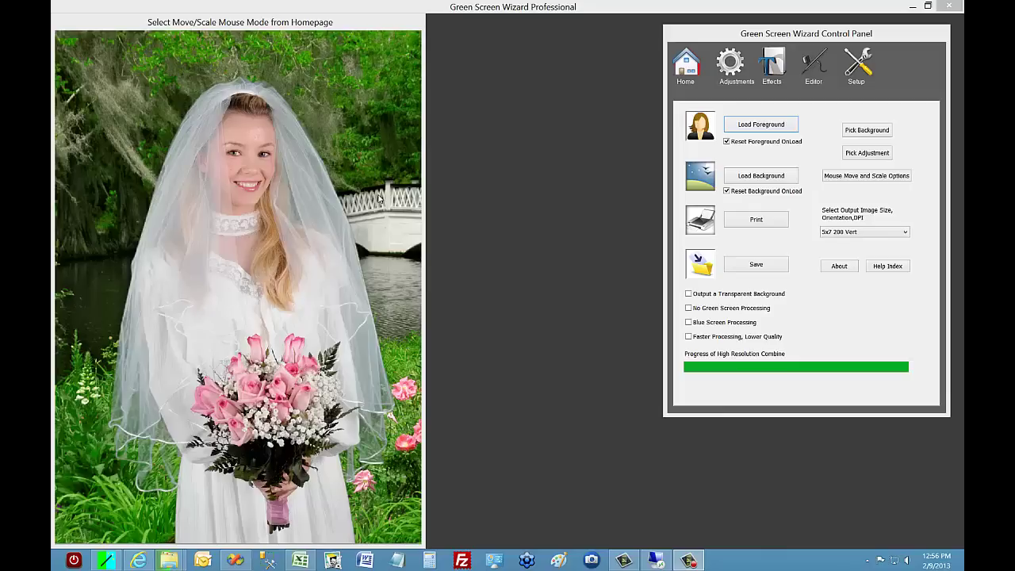
Step: Open the combined bride photo in the airbrush editor
click(810, 66)
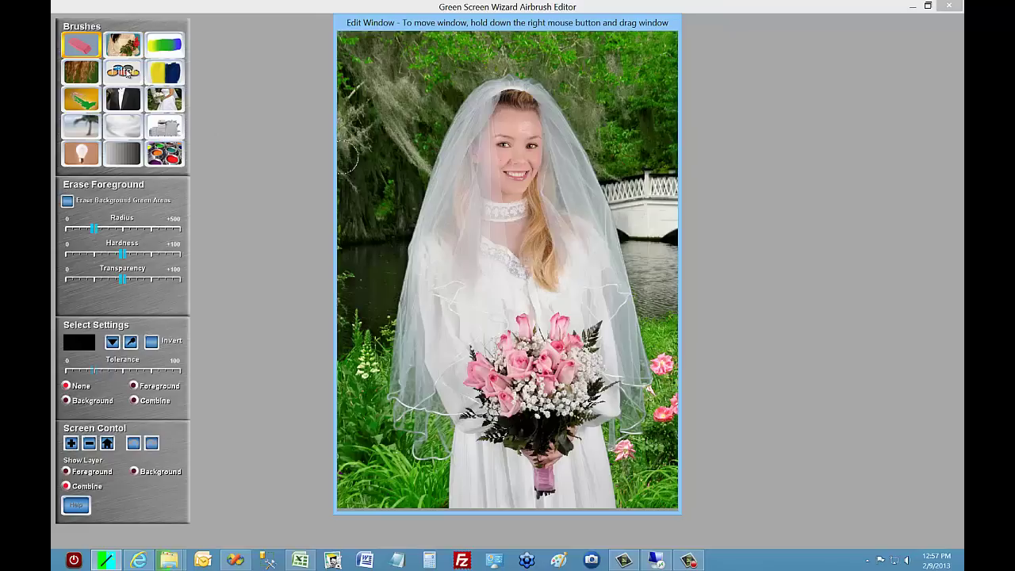
Step: Try the Erase Foreground brush on the outer edge of the veil beside the bride's face, and undo the stroke
click(84, 48)
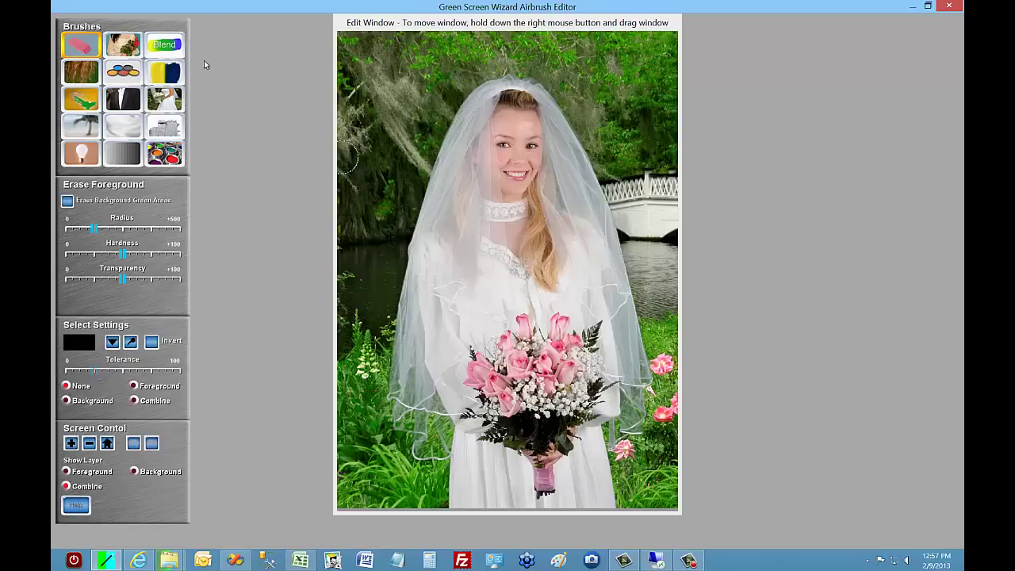
drag(437, 159, 442, 168)
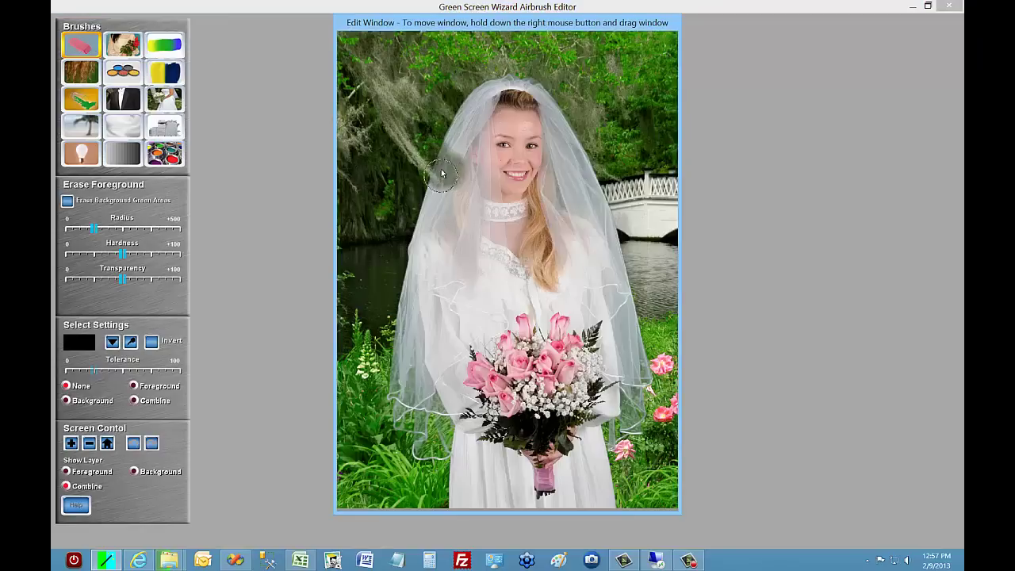
click(132, 444)
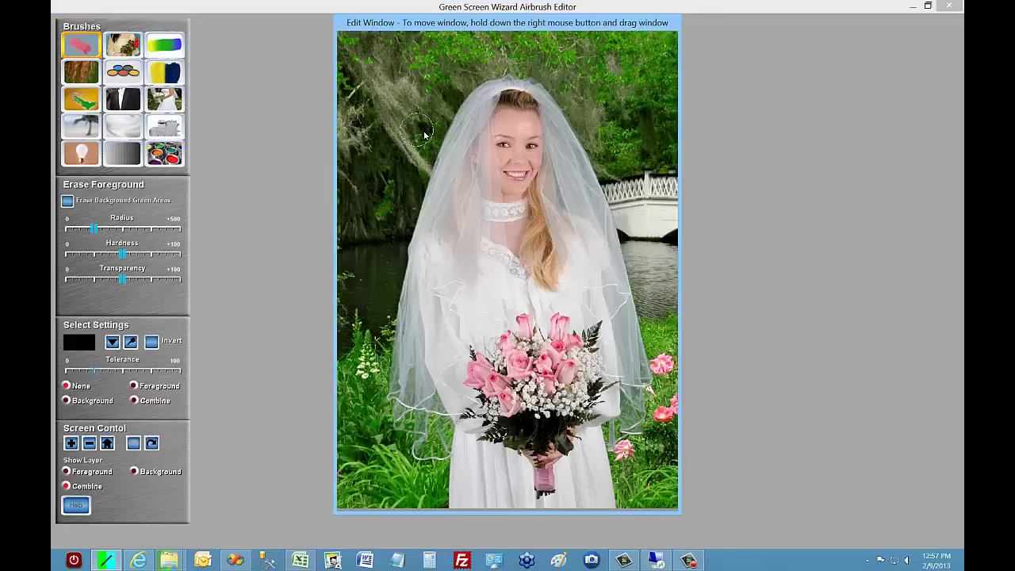
Step: Try the Restore Foreground brush with Restore Org Image enabled along the veil's edge, and undo the restored green patch
click(125, 46)
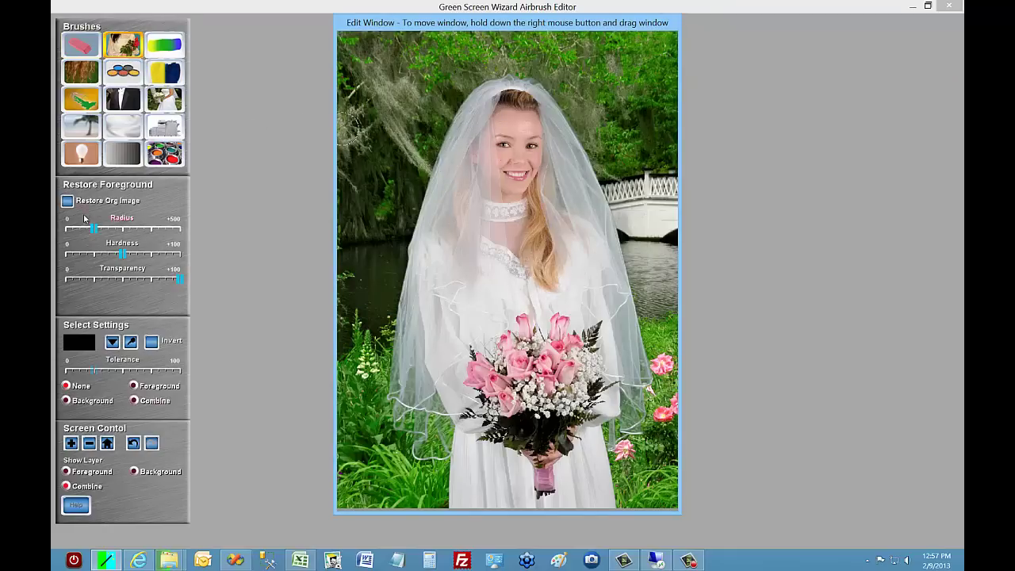
click(70, 202)
mouse_move(440, 147)
mouse_down()
mouse_move(449, 139)
mouse_move(463, 170)
mouse_move(440, 137)
mouse_move(413, 181)
mouse_move(428, 141)
mouse_move(422, 179)
mouse_move(433, 152)
mouse_up()
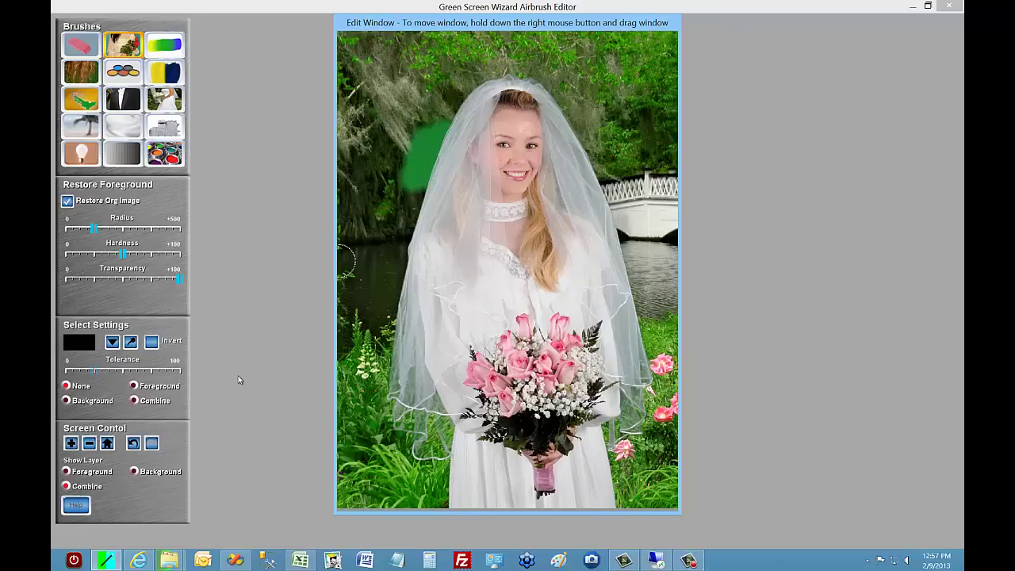
click(133, 444)
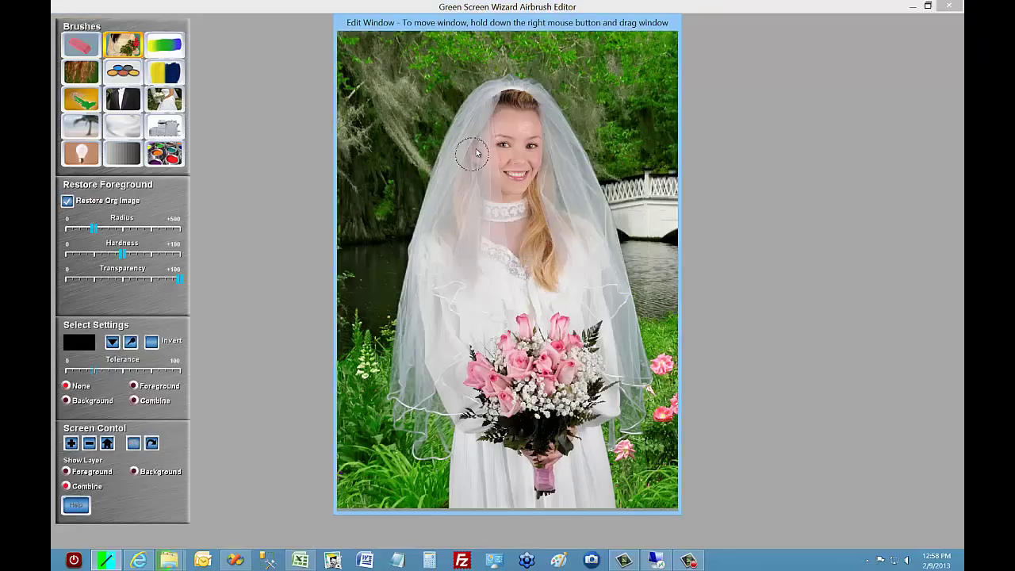
Step: Paint over the bride's veil using the Filter brush with a light grey filter color so the background shows through it
click(165, 49)
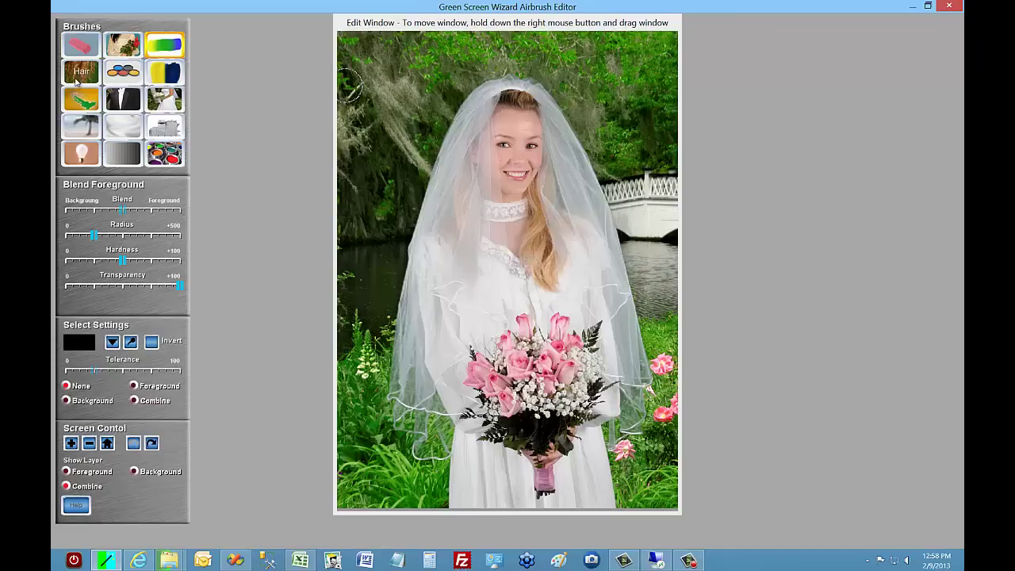
click(131, 77)
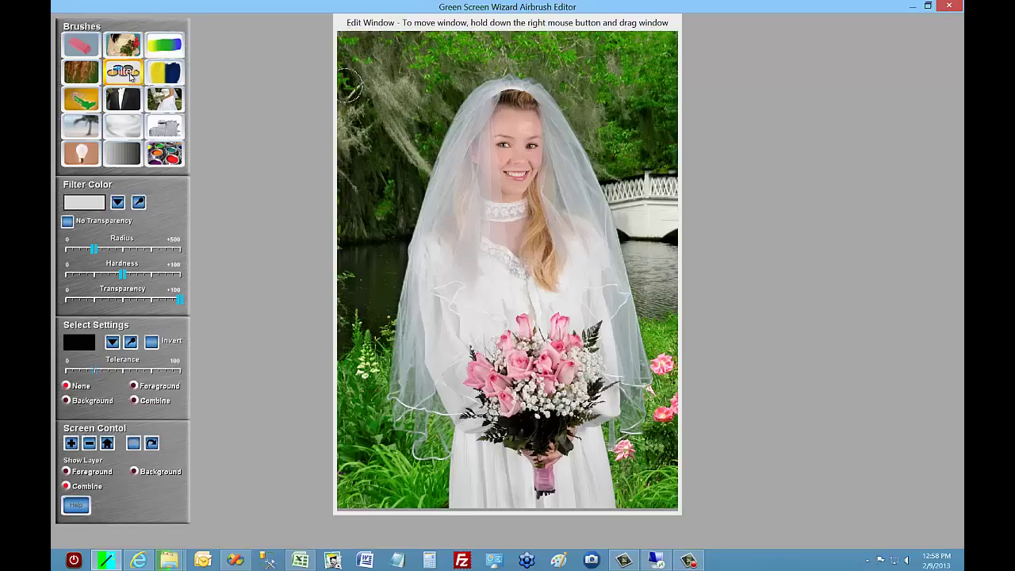
click(138, 202)
click(366, 222)
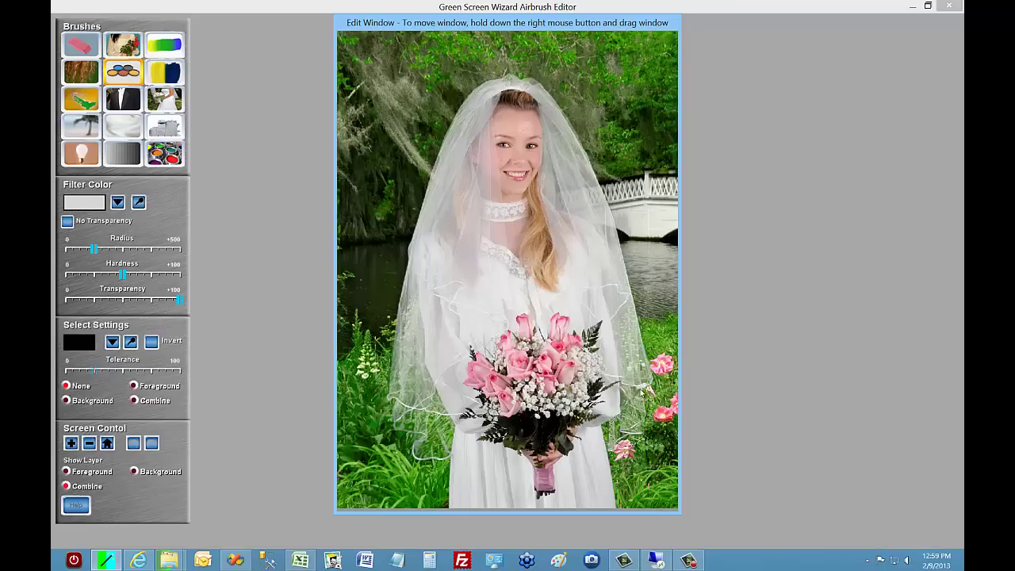
mouse_move(552, 136)
mouse_down()
mouse_move(537, 94)
mouse_move(487, 75)
mouse_move(468, 95)
mouse_move(436, 195)
mouse_up()
Step: Try the Filter brush on the bride's forehead and undo those strokes
click(517, 130)
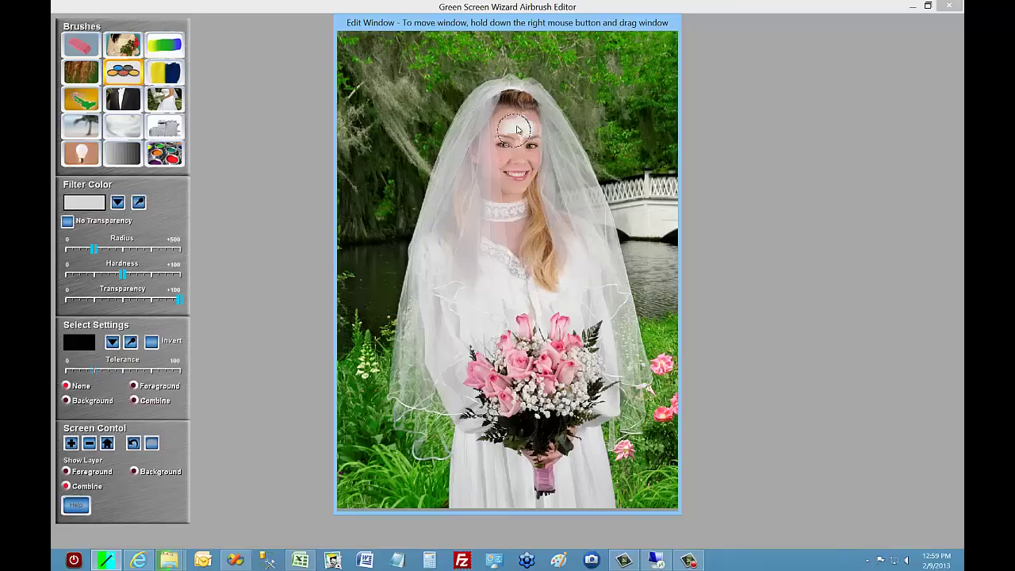
drag(517, 129, 519, 133)
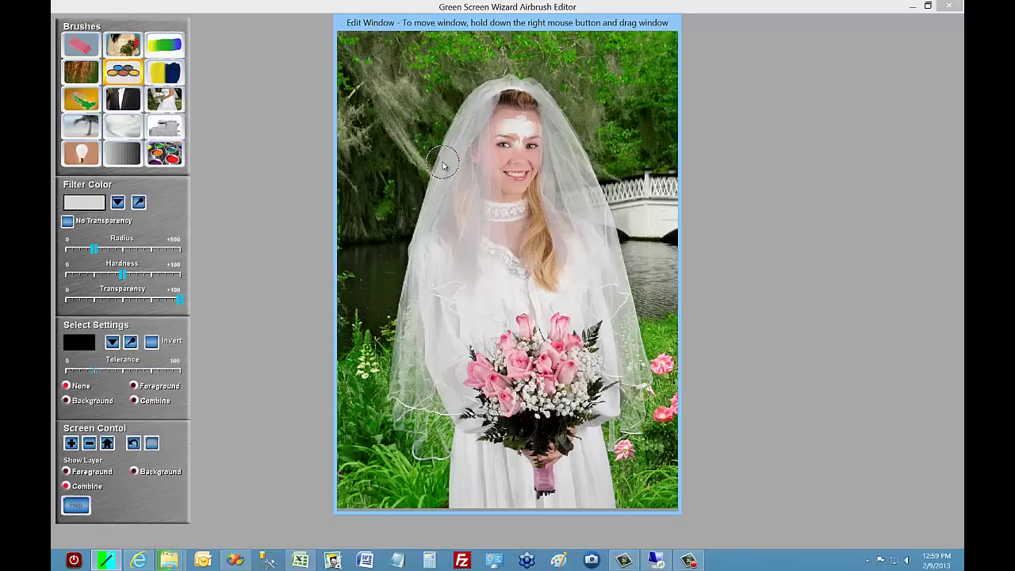
click(133, 443)
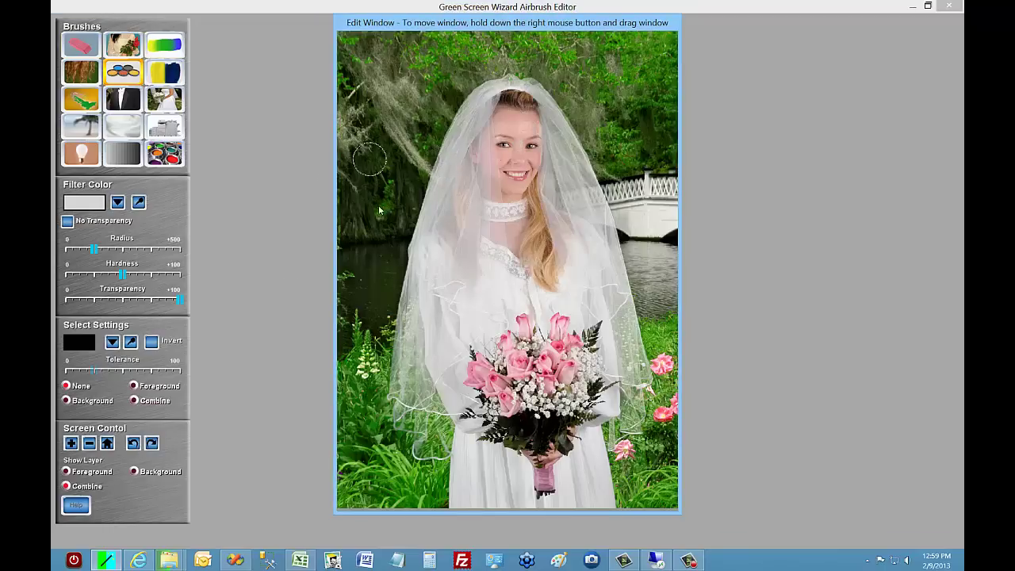
Step: Restore the dress beside the bouquet using the Restore Foreground brush with Restore Org Image enabled, and leave the airbrush editor
click(123, 49)
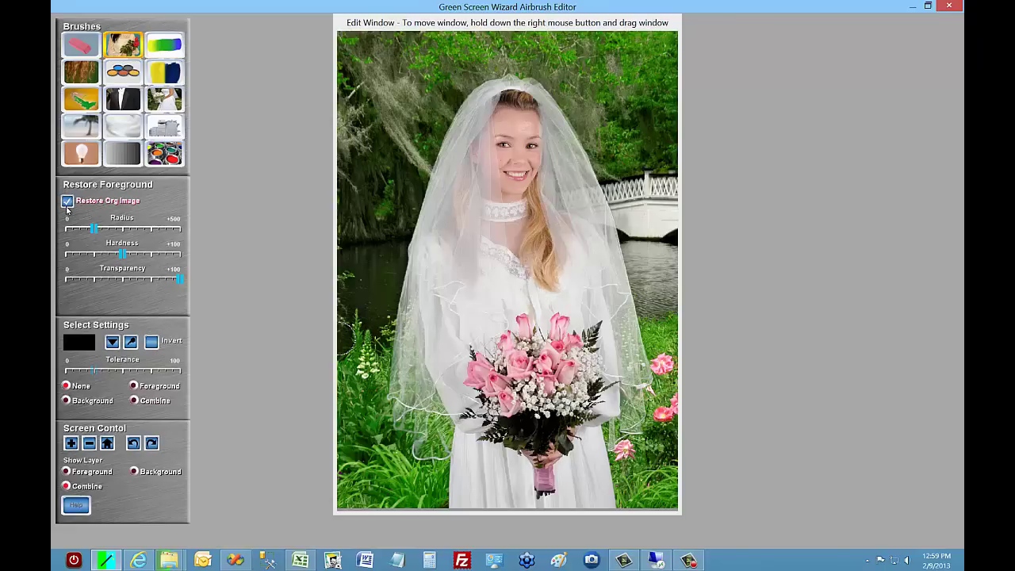
click(476, 307)
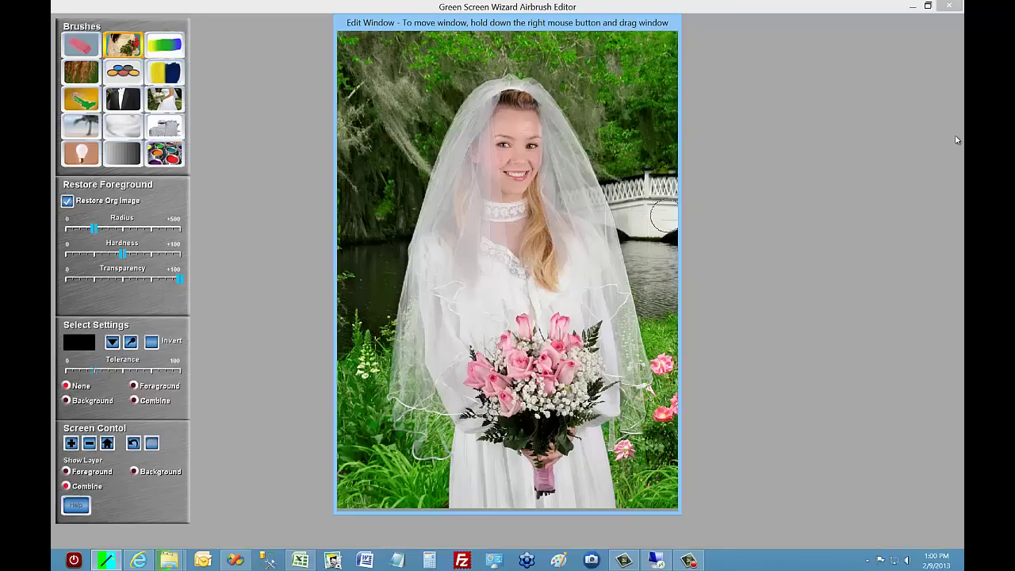
click(951, 7)
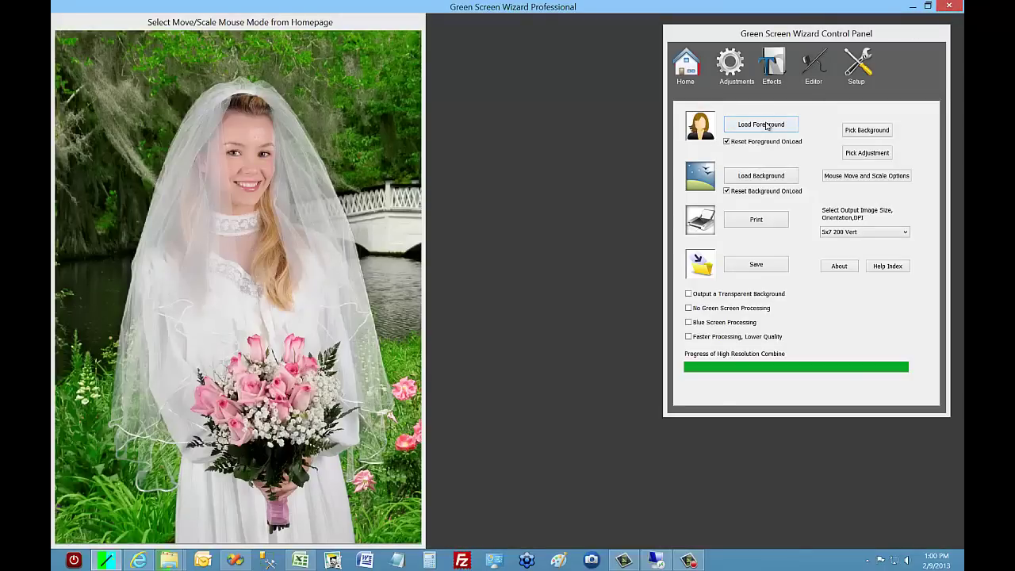
Step: Load DSC_0935.JPG as the foreground image and the vertical OceanLaJol beach picture as the background
click(761, 124)
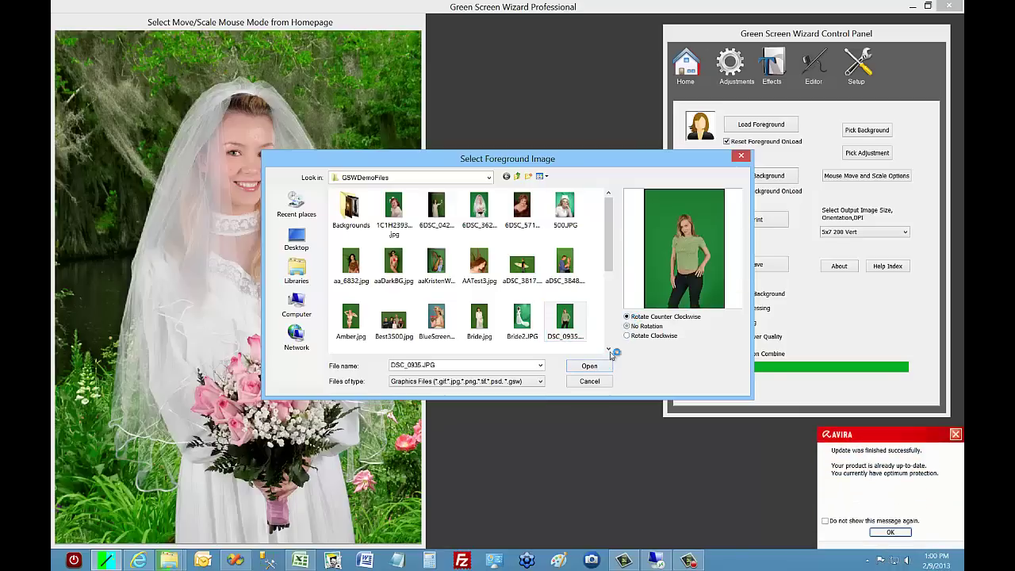
click(577, 367)
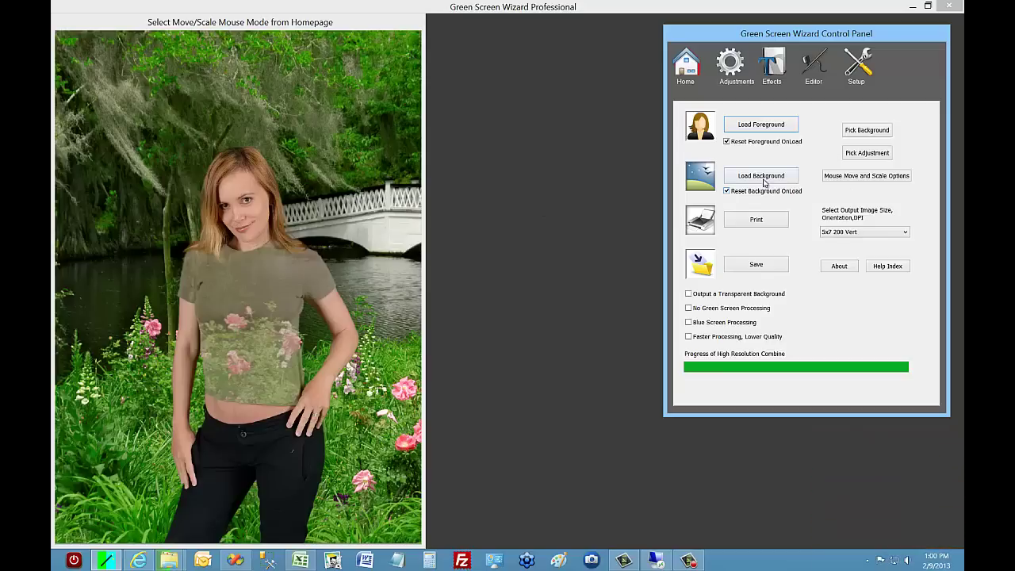
click(762, 177)
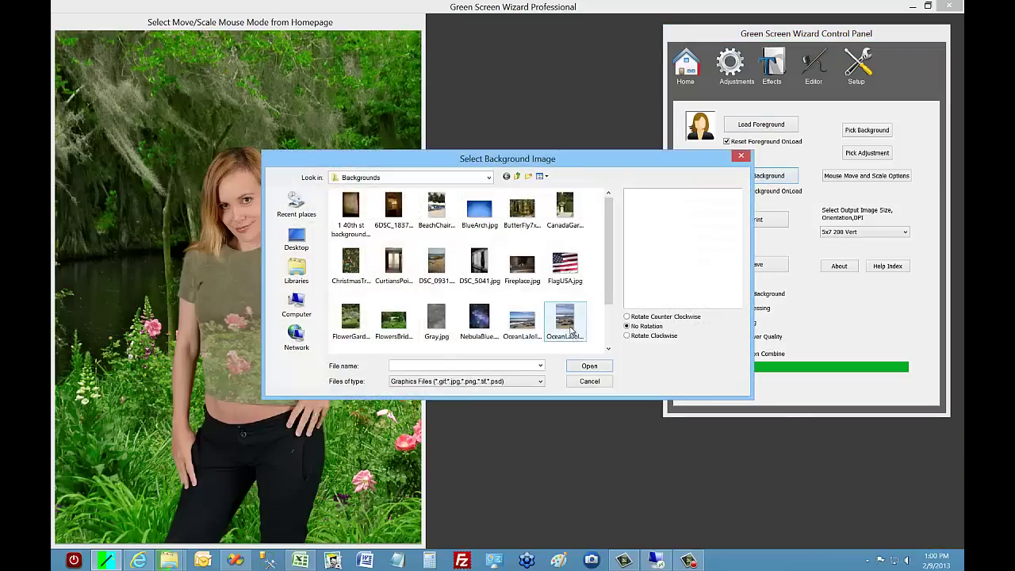
click(570, 330)
click(601, 367)
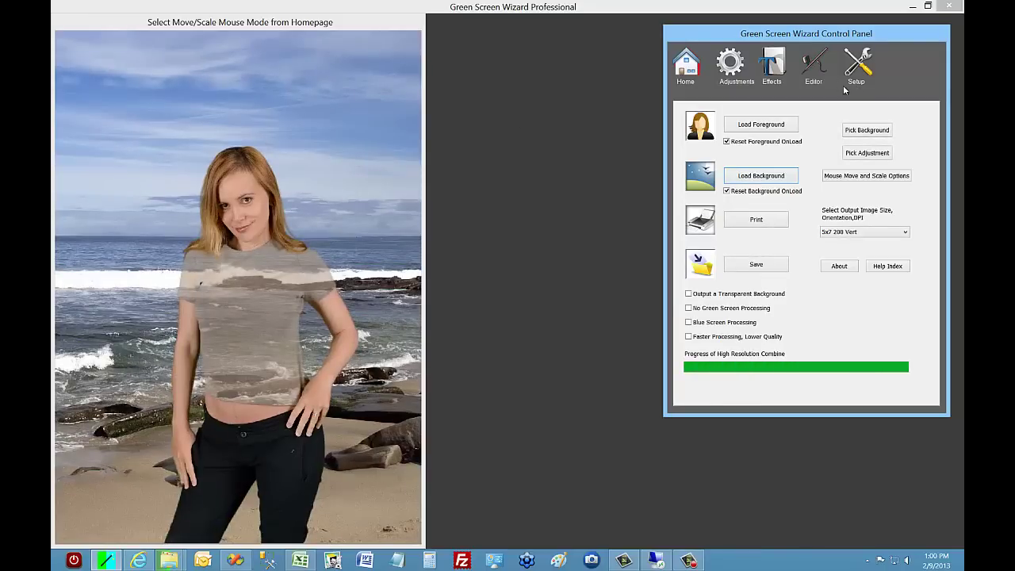
Step: Bring back the shirt's green by raising the add-green-areas value in the detailed Combine adjustments
click(731, 74)
click(920, 110)
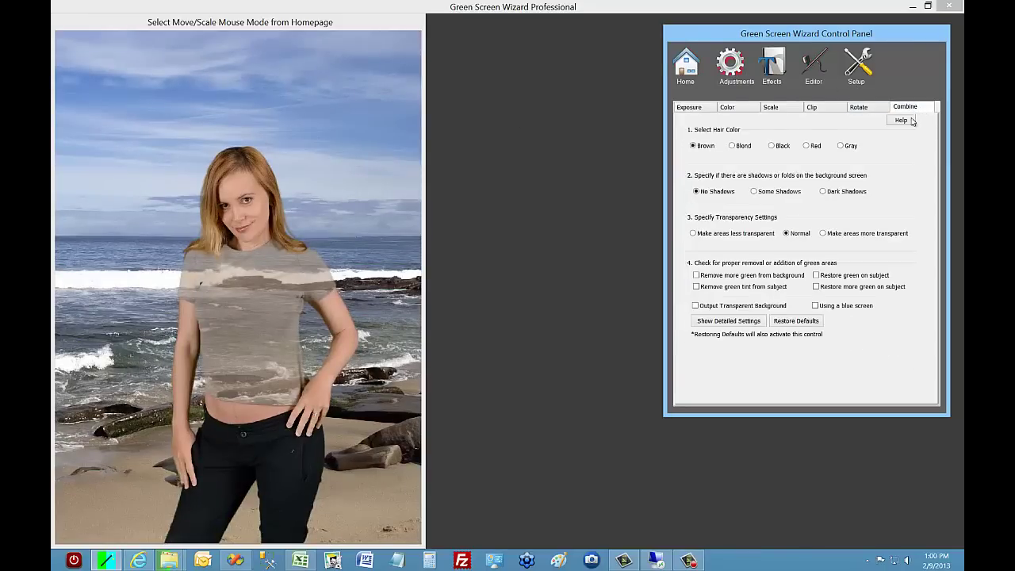
click(744, 325)
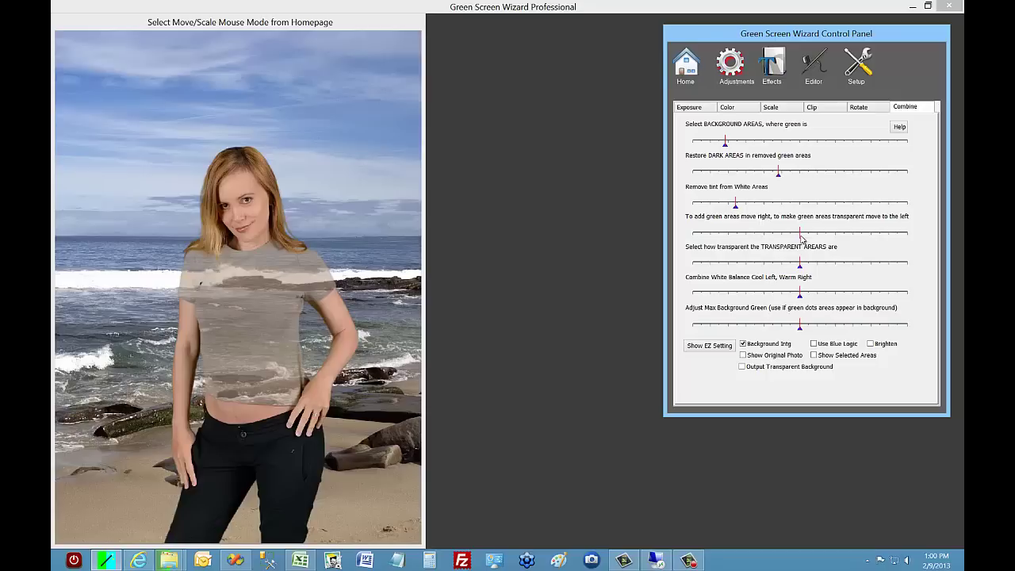
drag(801, 234, 847, 232)
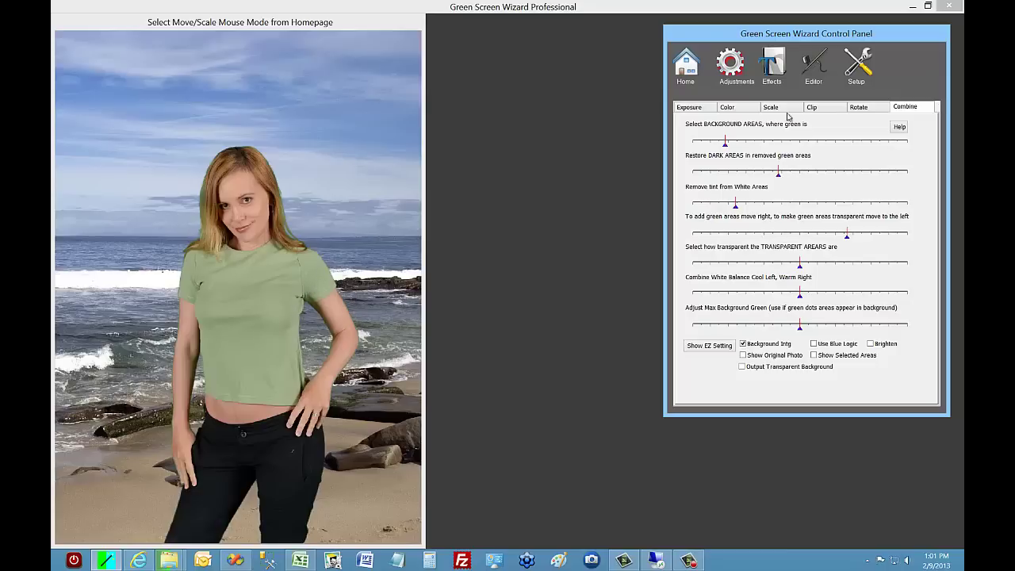
Step: Remove the green fringe around the woman's hair in the airbrush editor using the Restore Hair brush with a brown sampled from her hair
click(811, 68)
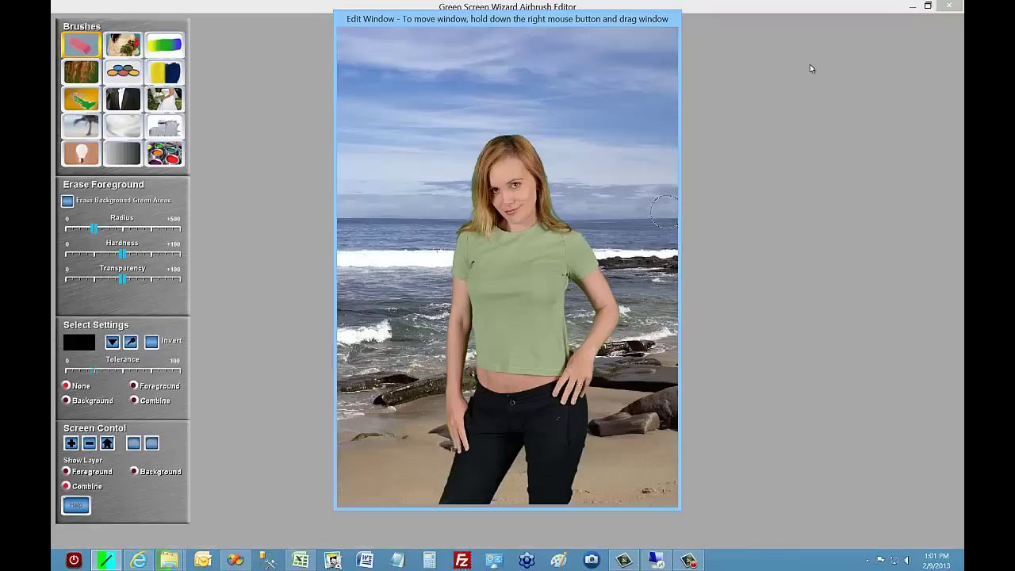
click(82, 73)
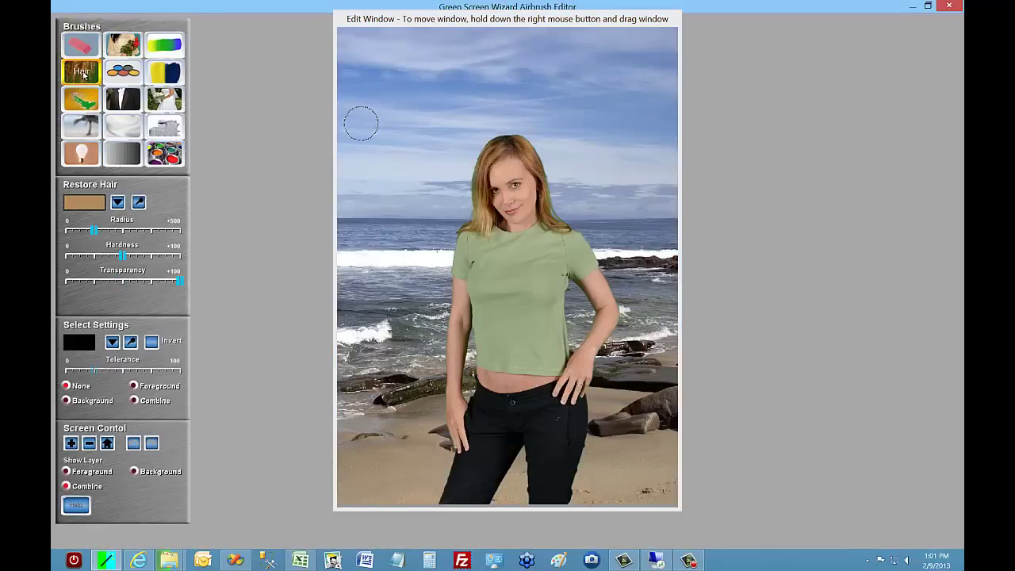
click(358, 191)
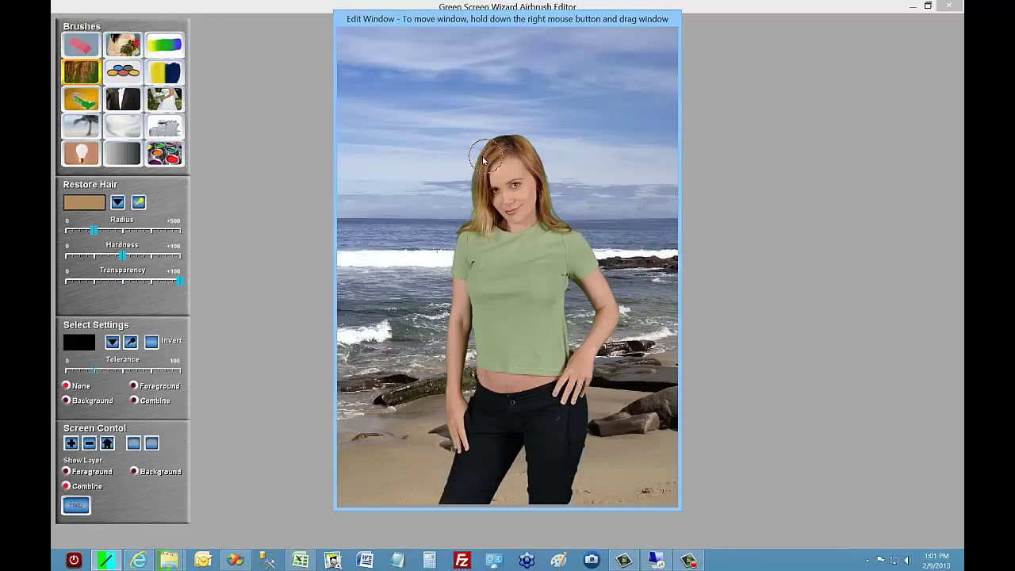
click(482, 161)
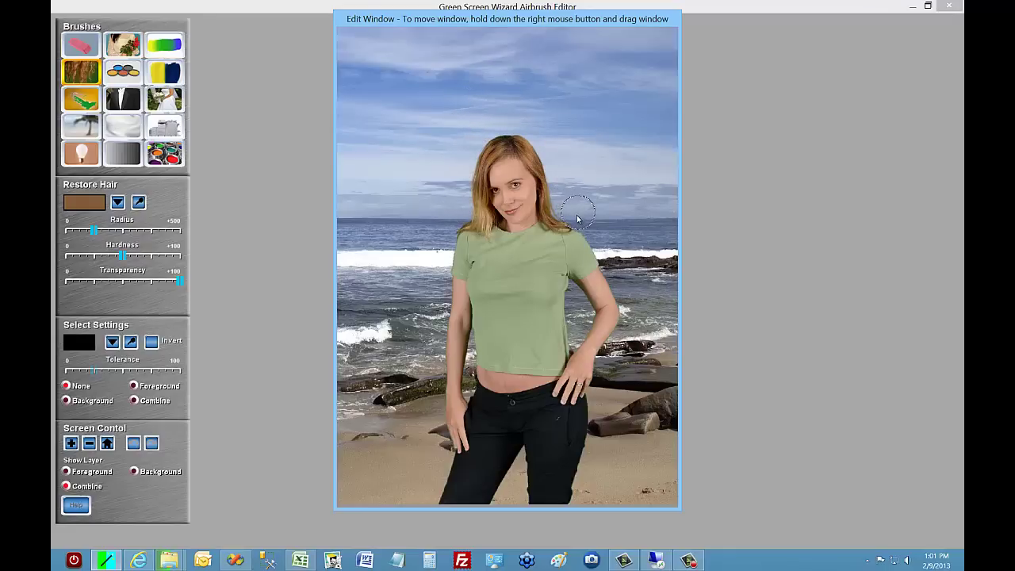
mouse_move(579, 209)
mouse_down()
mouse_move(555, 140)
mouse_move(521, 118)
mouse_up()
click(949, 8)
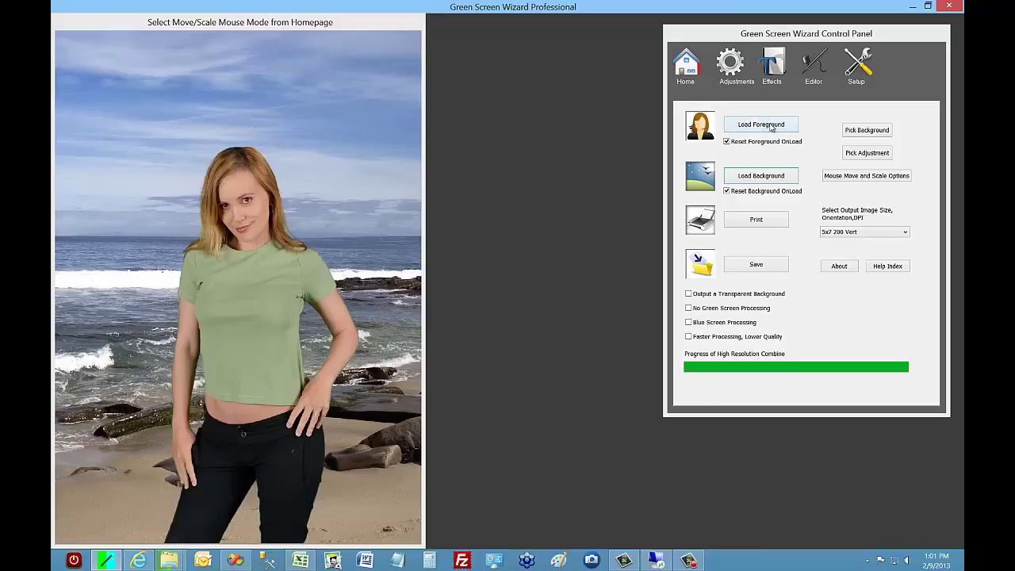
Step: Nudge the foreground's Brightness in the Exposure adjustments to reprocess the combined image
click(728, 73)
click(691, 110)
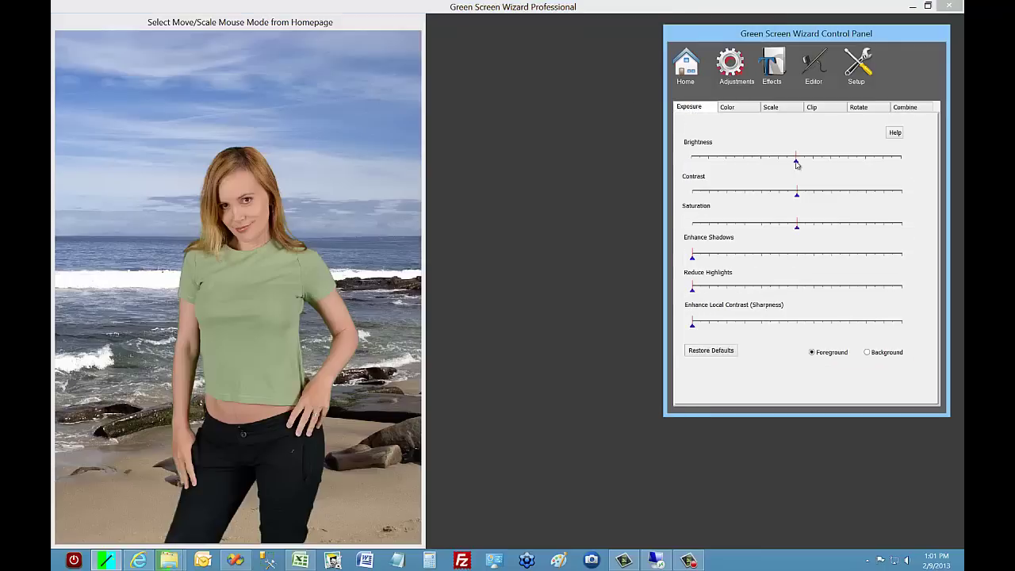
mouse_move(795, 160)
mouse_down()
mouse_move(786, 160)
mouse_move(806, 162)
mouse_move(797, 163)
mouse_up()
Step: Return the Combine adjustments to the EZ settings and restore their defaults
click(904, 107)
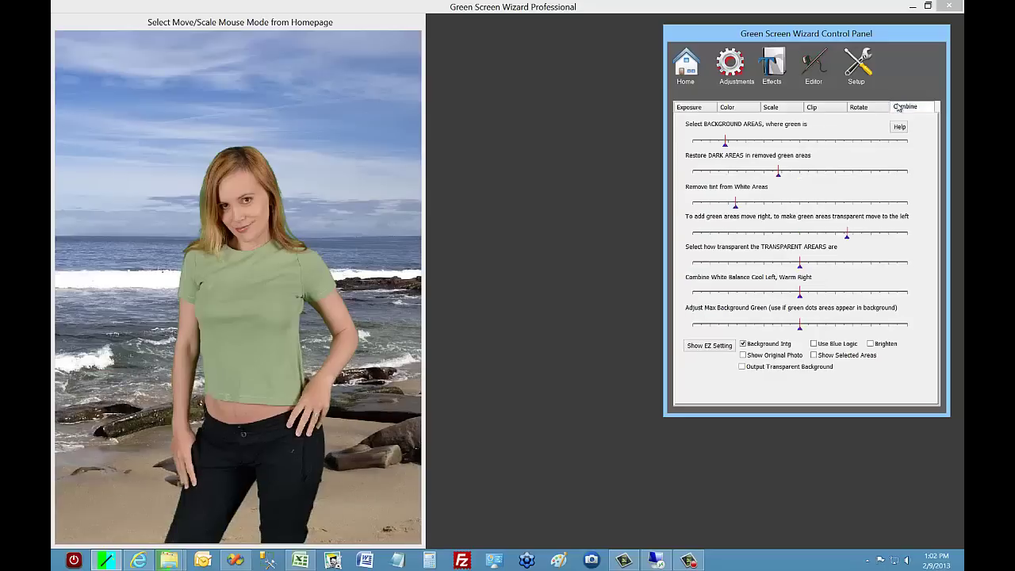
click(718, 345)
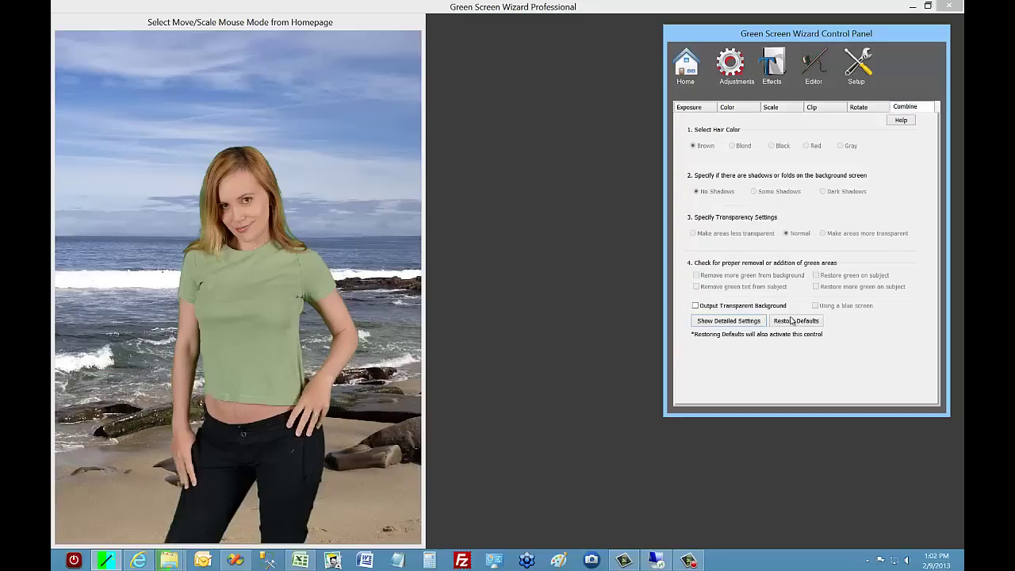
click(790, 322)
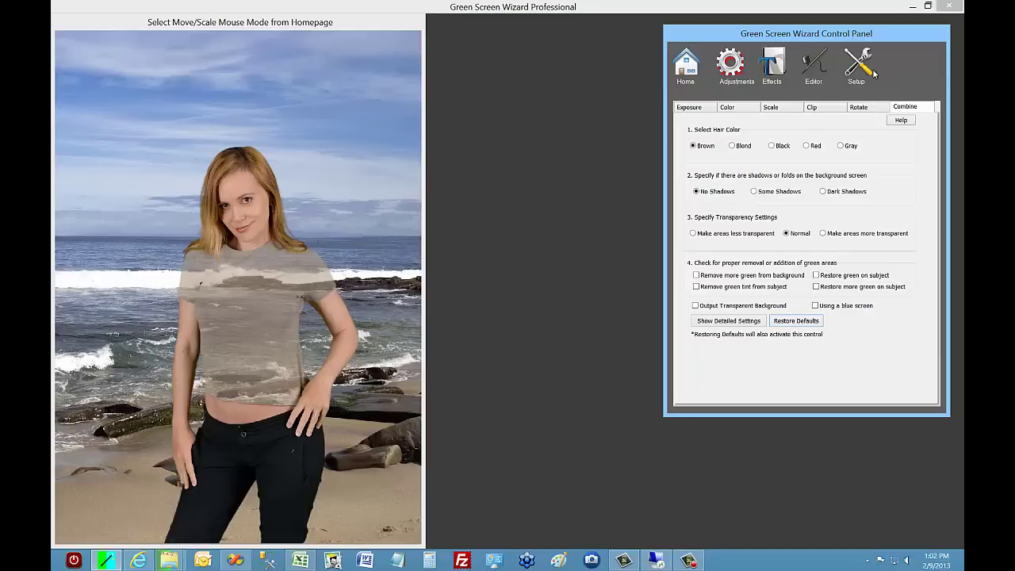
Step: In the airbrush editor, set the Filter Color brush to the shirt's green sampled from the foreground layer and return to the combined view
click(817, 68)
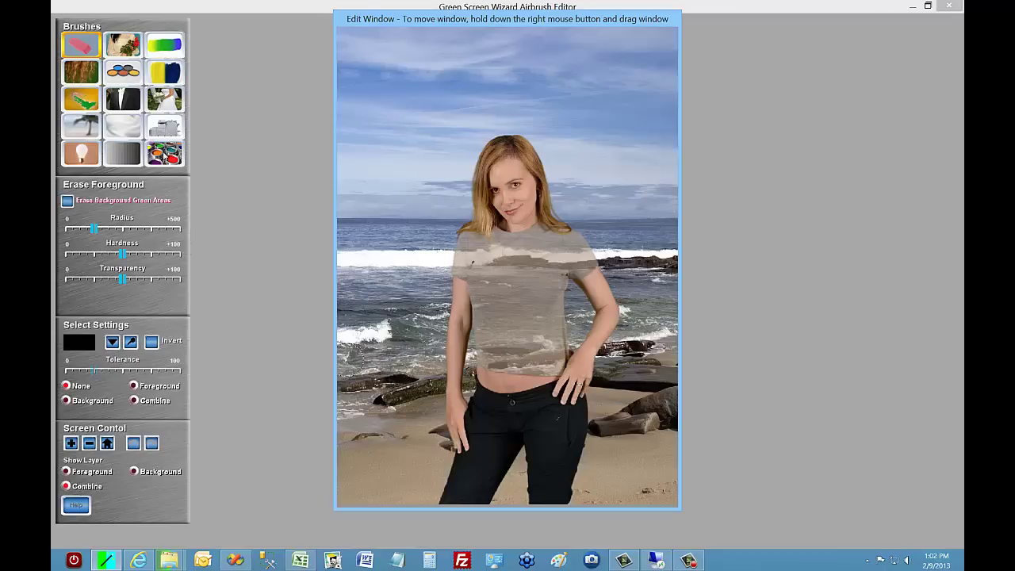
click(123, 73)
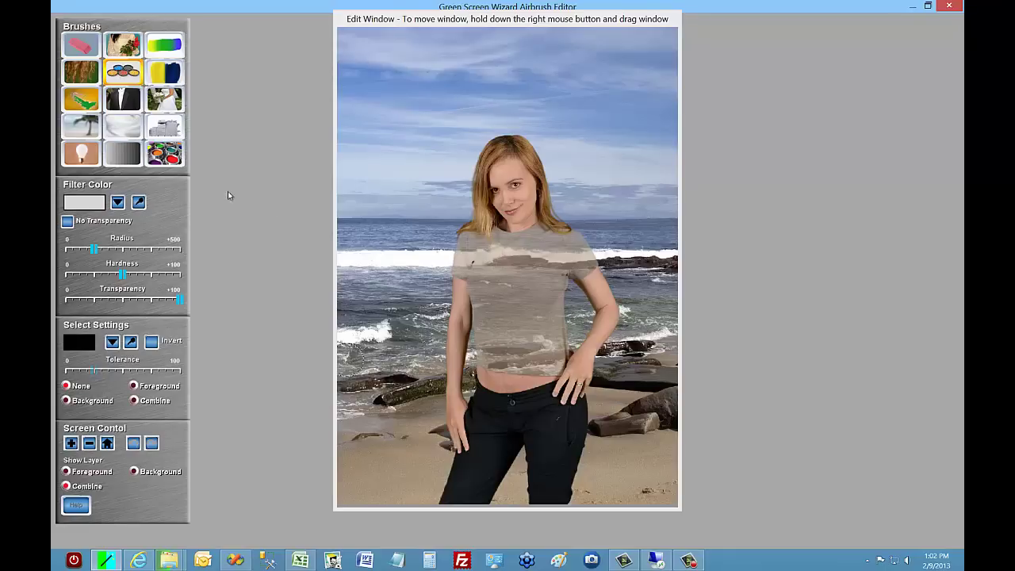
click(512, 279)
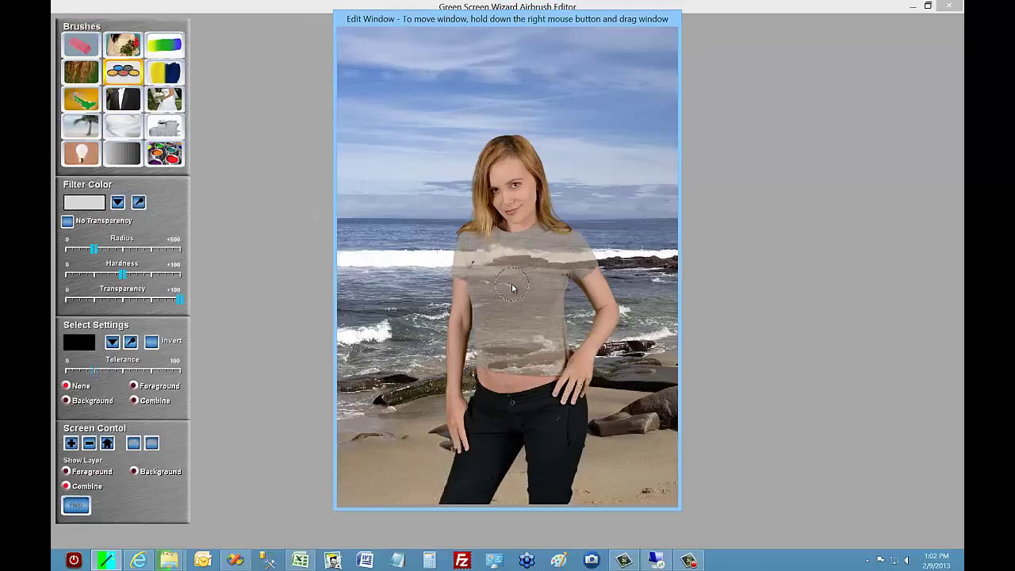
click(78, 471)
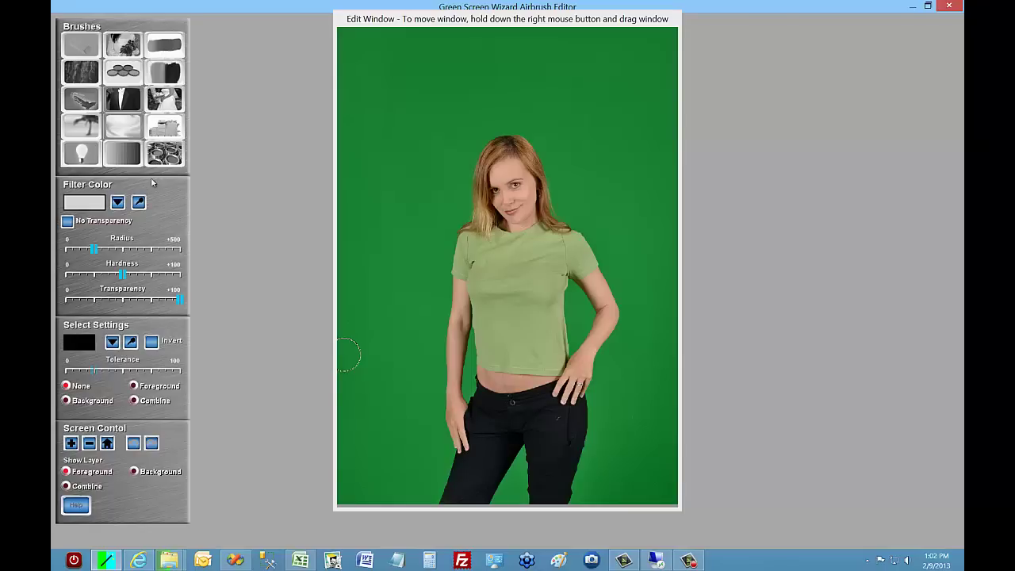
click(140, 205)
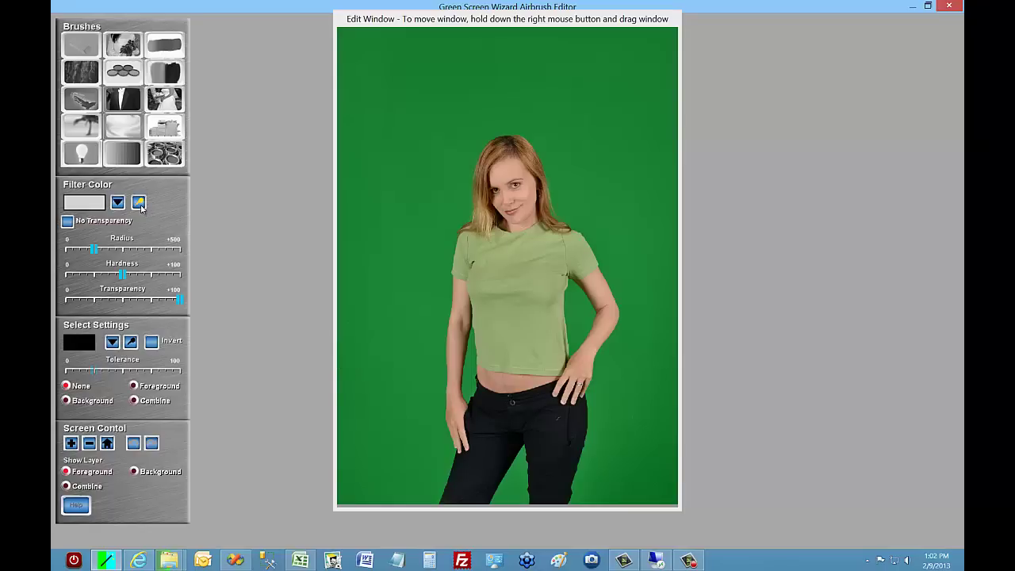
click(505, 275)
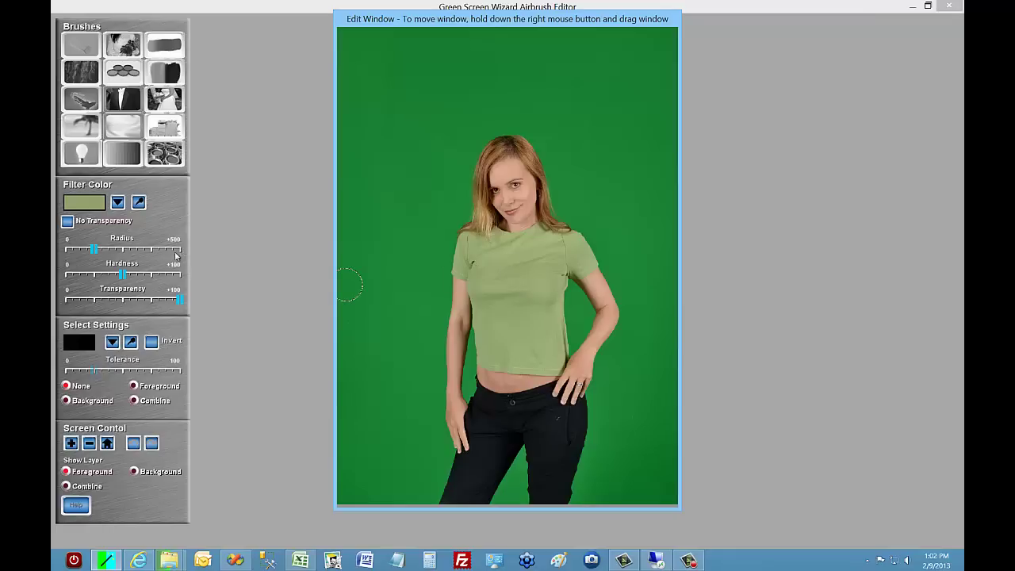
click(89, 489)
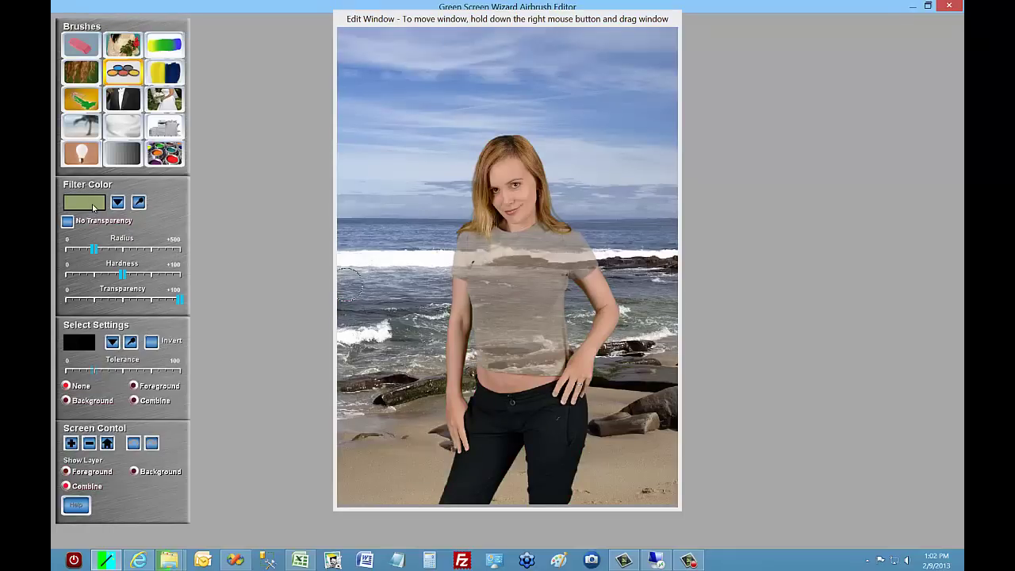
Step: Try painting the sampled green over the see-through shirt with the Filter Color brush, and undo the painting
mouse_move(485, 305)
mouse_down()
mouse_move(505, 264)
mouse_move(499, 294)
mouse_move(532, 252)
mouse_move(566, 246)
mouse_move(585, 266)
mouse_move(592, 259)
mouse_move(536, 231)
mouse_move(472, 234)
mouse_move(468, 248)
mouse_move(469, 271)
mouse_move(489, 291)
mouse_move(496, 280)
mouse_move(486, 365)
mouse_move(488, 354)
mouse_move(565, 365)
mouse_move(559, 265)
mouse_move(547, 291)
mouse_move(536, 279)
mouse_move(520, 289)
mouse_move(518, 273)
mouse_move(474, 284)
mouse_move(529, 312)
mouse_move(522, 334)
mouse_move(528, 314)
mouse_move(539, 358)
mouse_move(552, 333)
mouse_move(540, 304)
mouse_move(539, 324)
mouse_move(563, 254)
mouse_move(490, 326)
mouse_move(516, 356)
mouse_move(497, 254)
mouse_move(473, 248)
mouse_move(528, 259)
mouse_move(556, 301)
mouse_move(556, 354)
mouse_move(557, 260)
mouse_move(480, 274)
mouse_up()
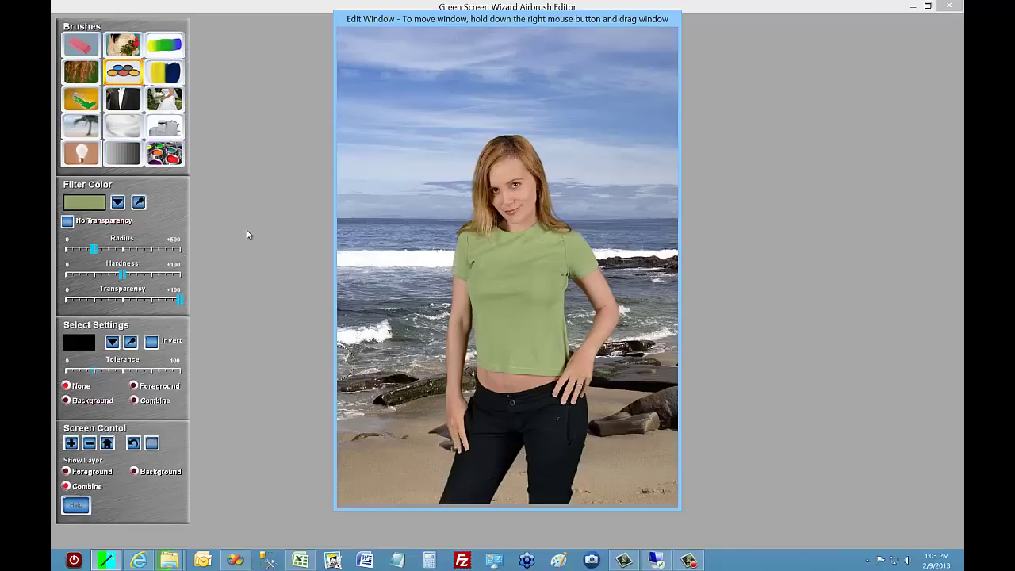
click(139, 446)
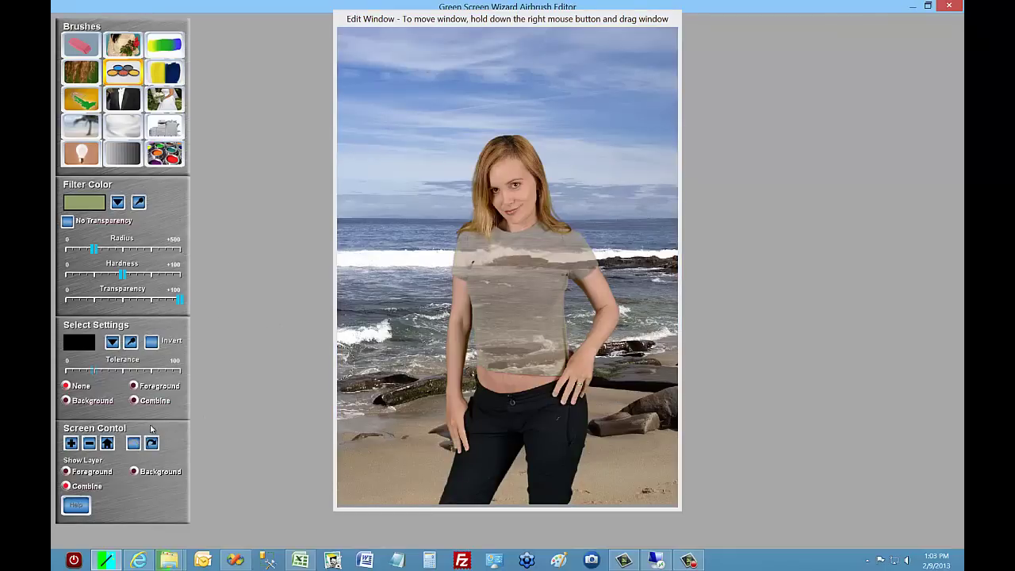
Step: Mask the shirt by sampling its green on the foreground layer as the selection color and basing the selection on the foreground
click(89, 404)
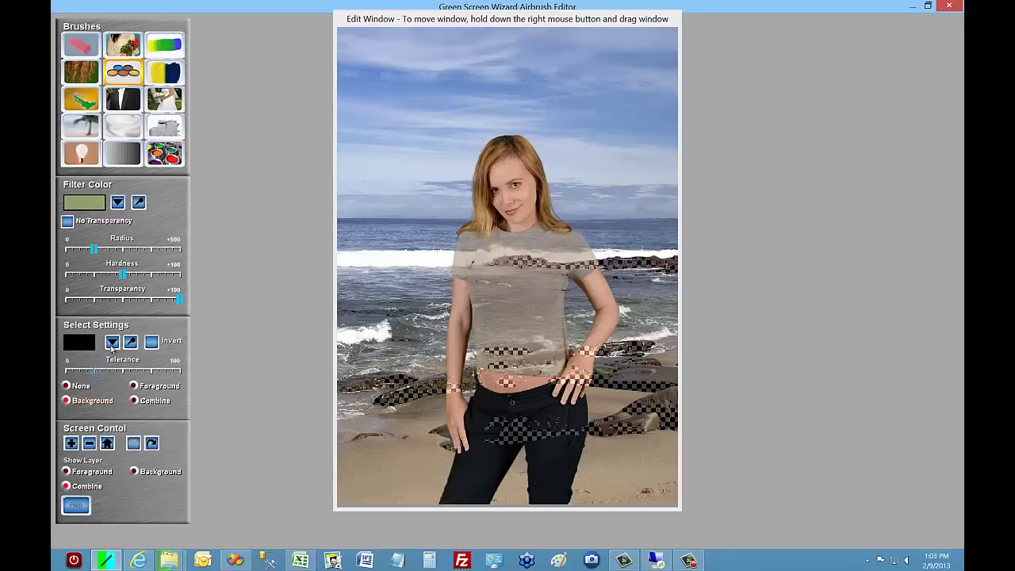
click(96, 476)
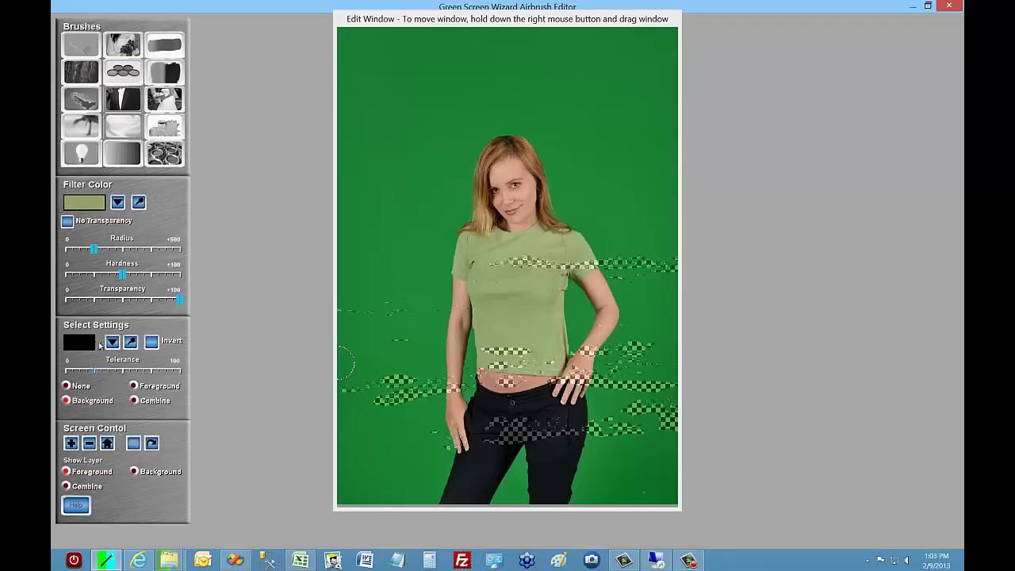
click(501, 316)
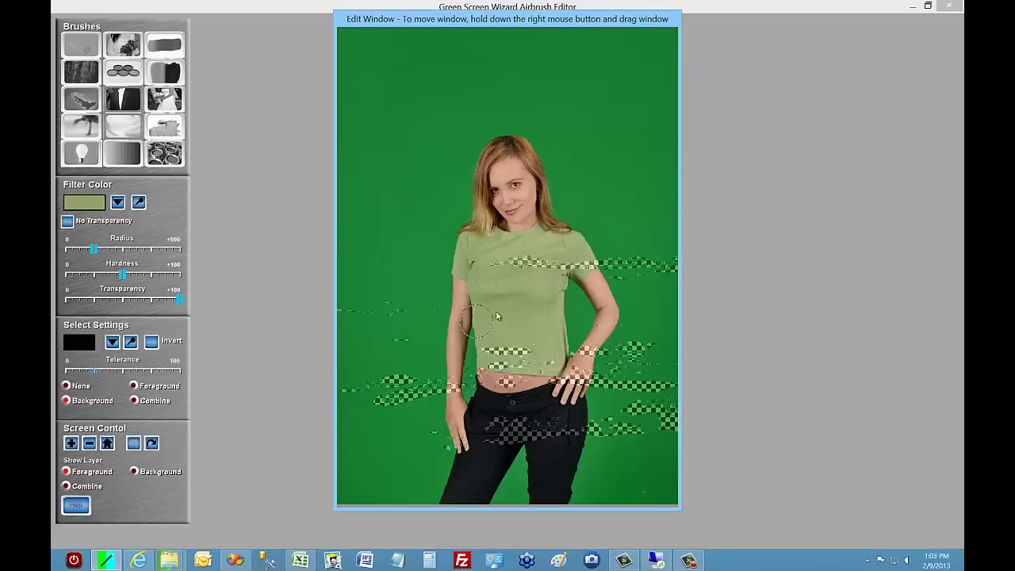
click(130, 342)
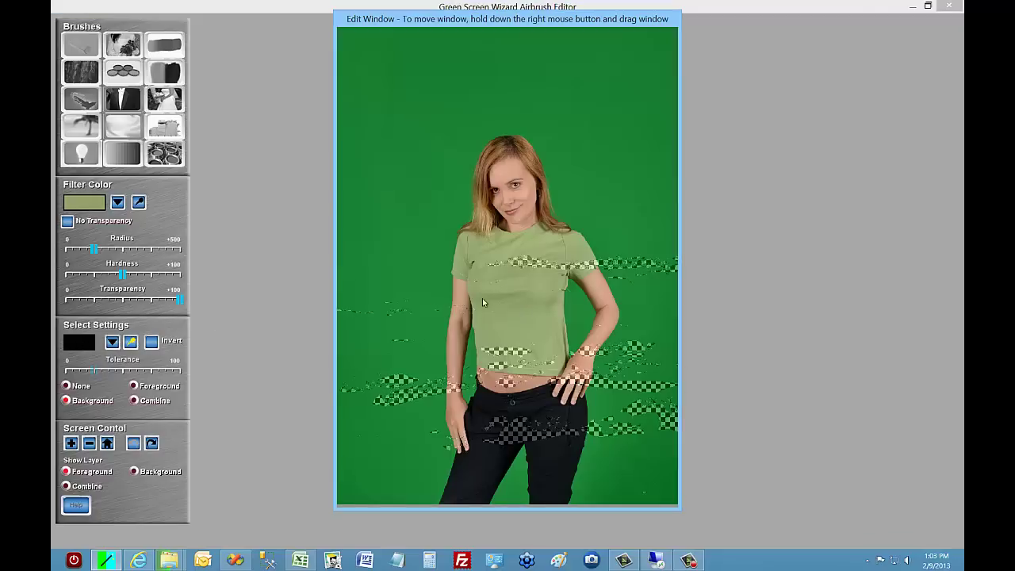
click(526, 319)
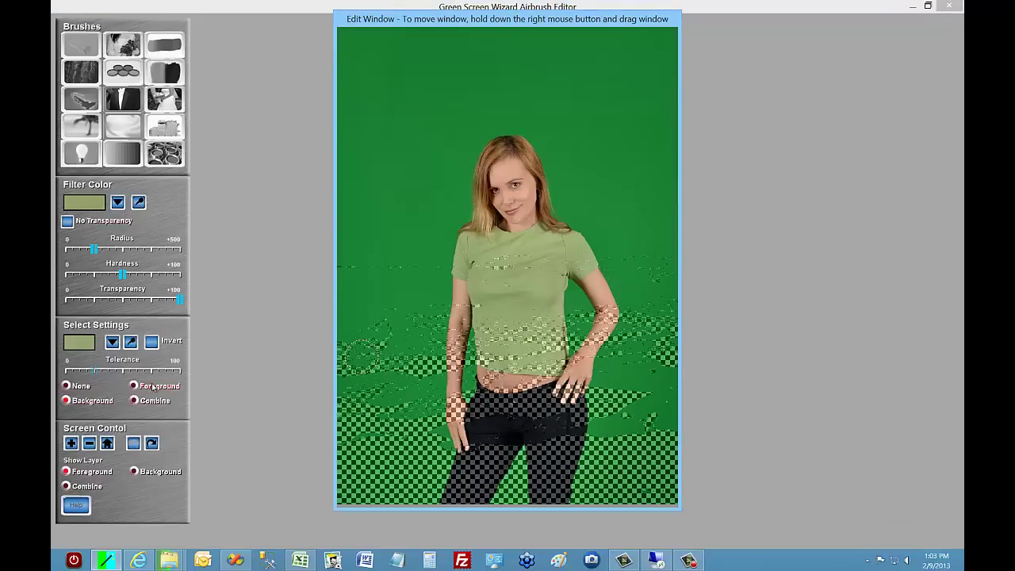
click(153, 386)
click(421, 328)
drag(524, 238, 497, 164)
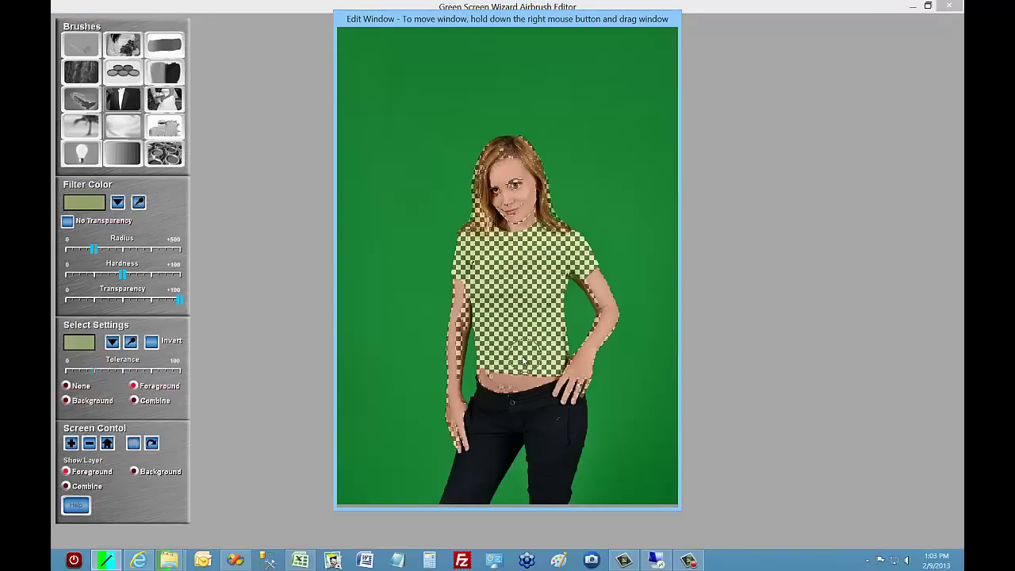
Step: Lower the selection tolerance until the mask covers the shirt but not the woman's hair and arms
click(93, 372)
drag(86, 371, 74, 373)
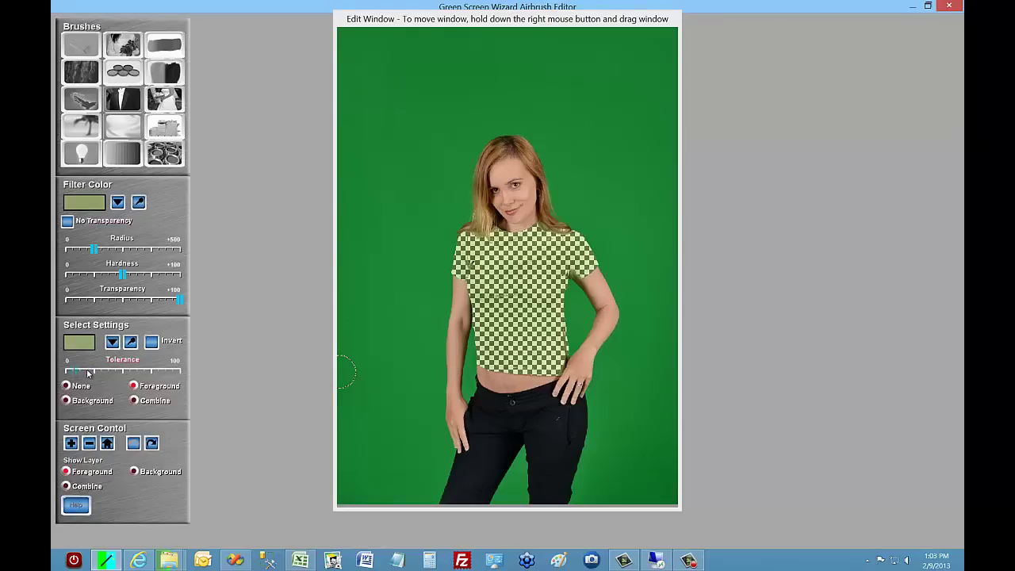
click(87, 372)
drag(85, 372, 79, 373)
click(501, 317)
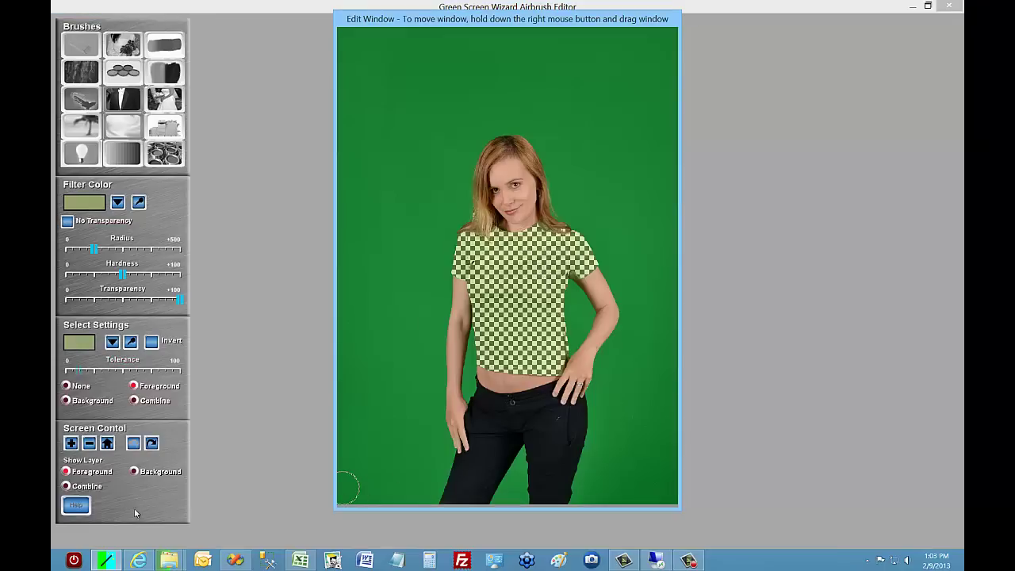
Step: Display the combined image and invert the selection so everything except the shirt is masked
click(84, 490)
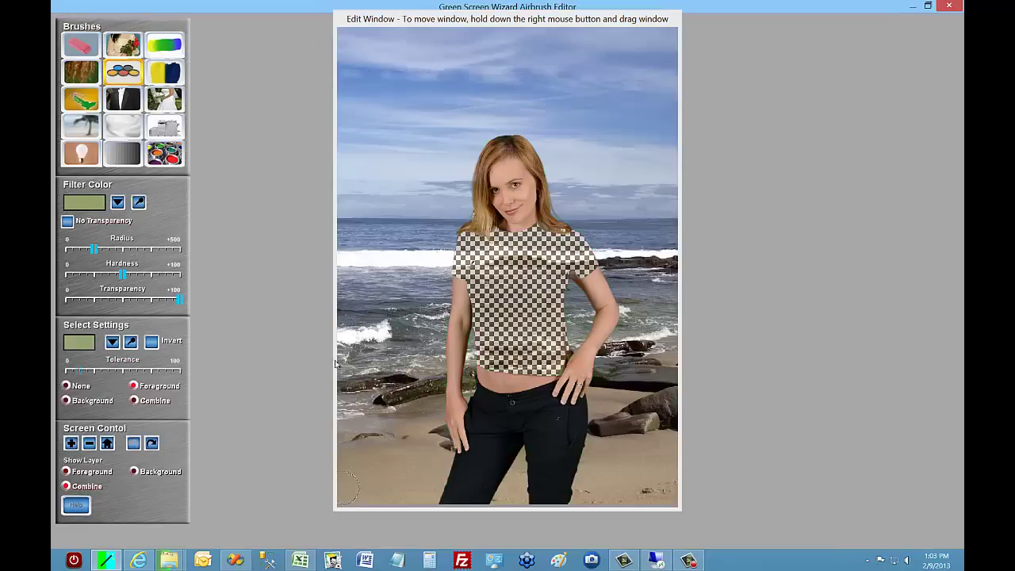
click(524, 276)
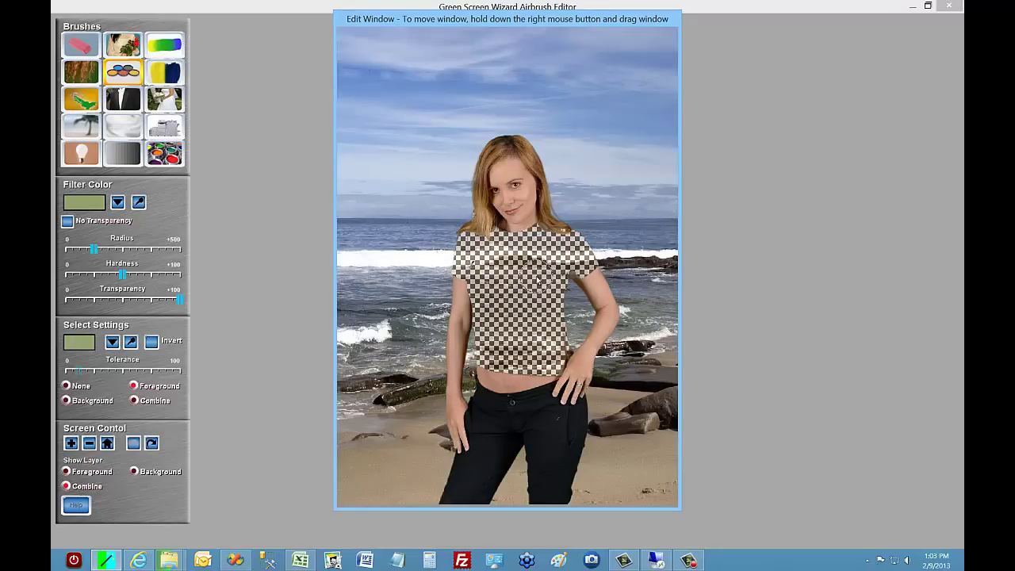
click(151, 342)
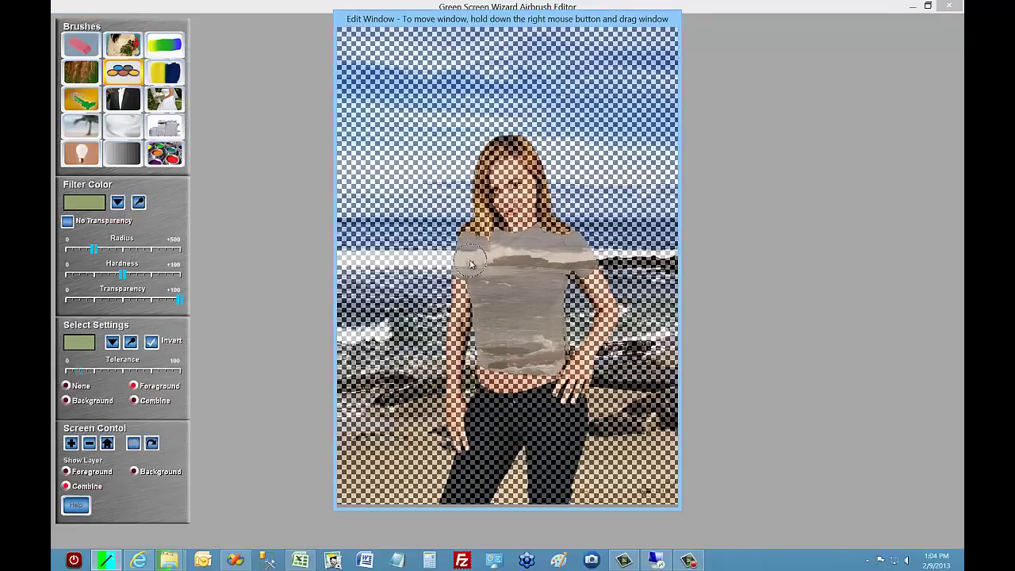
Step: Paint the shirt back with the Restore Foreground brush using the original image, and set the selection to None
click(130, 50)
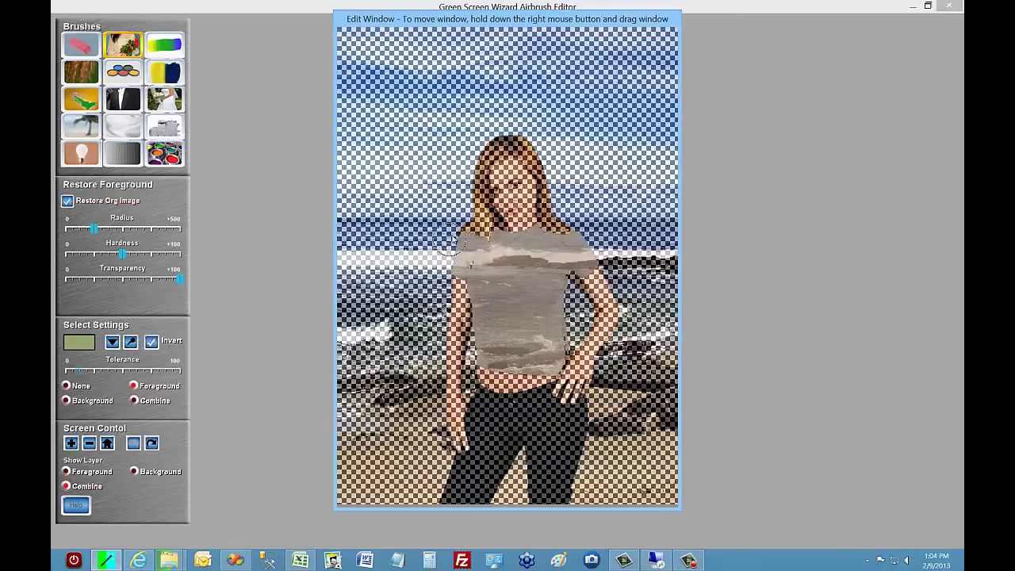
mouse_move(448, 242)
mouse_down()
mouse_move(494, 249)
mouse_move(495, 285)
mouse_move(500, 249)
mouse_move(480, 283)
mouse_move(497, 339)
mouse_move(527, 339)
mouse_move(543, 359)
mouse_move(554, 356)
mouse_move(560, 266)
mouse_move(578, 246)
mouse_move(582, 261)
mouse_move(520, 250)
mouse_move(567, 244)
mouse_move(545, 240)
mouse_move(527, 294)
mouse_move(557, 263)
mouse_move(549, 310)
mouse_move(587, 255)
mouse_move(545, 345)
mouse_move(547, 315)
mouse_move(519, 285)
mouse_move(512, 317)
mouse_move(495, 287)
mouse_move(510, 365)
mouse_move(550, 256)
mouse_move(500, 265)
mouse_move(528, 251)
mouse_move(493, 250)
mouse_move(563, 273)
mouse_move(543, 352)
mouse_move(553, 329)
mouse_move(557, 350)
mouse_move(490, 266)
mouse_up()
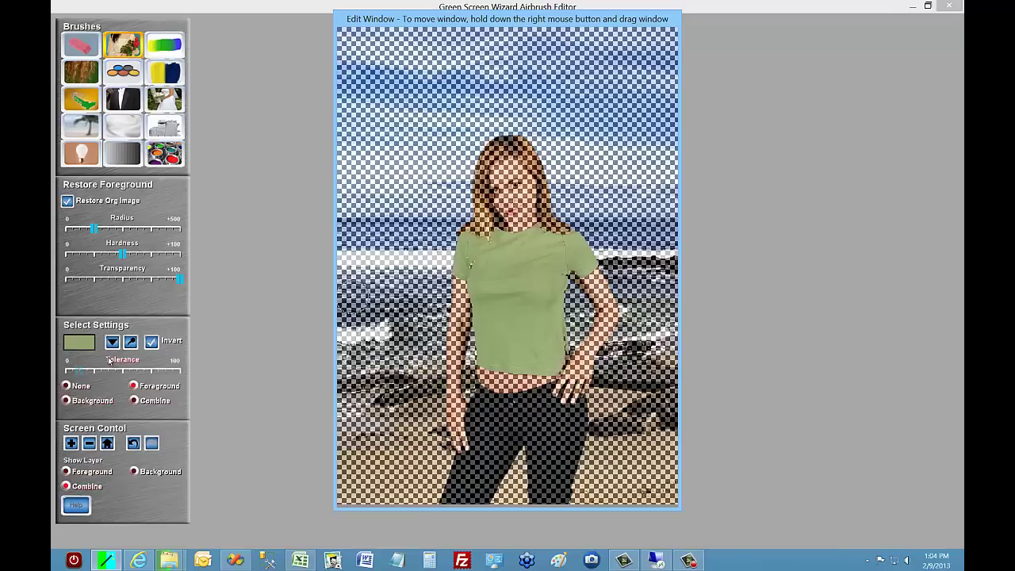
click(79, 388)
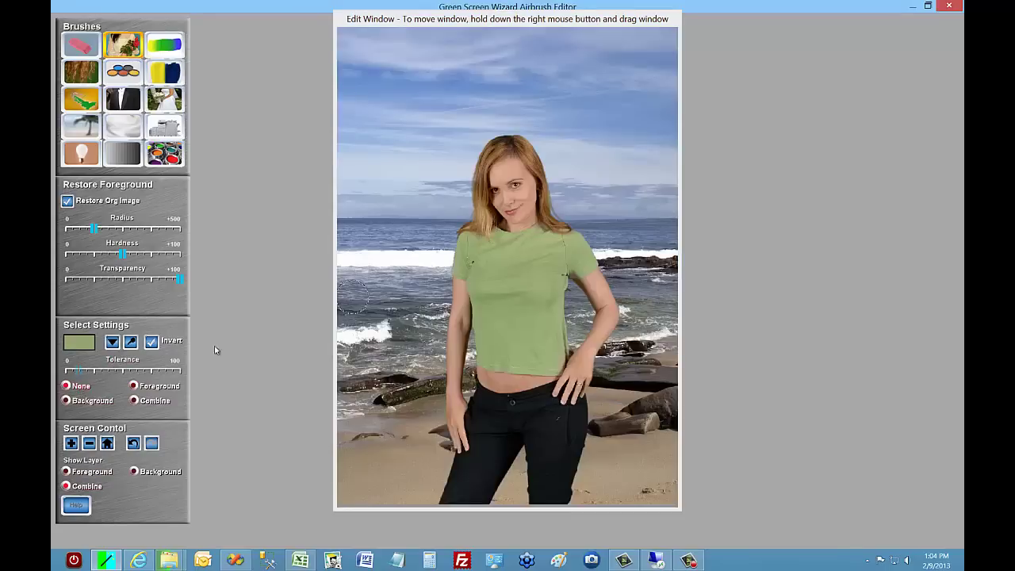
click(379, 335)
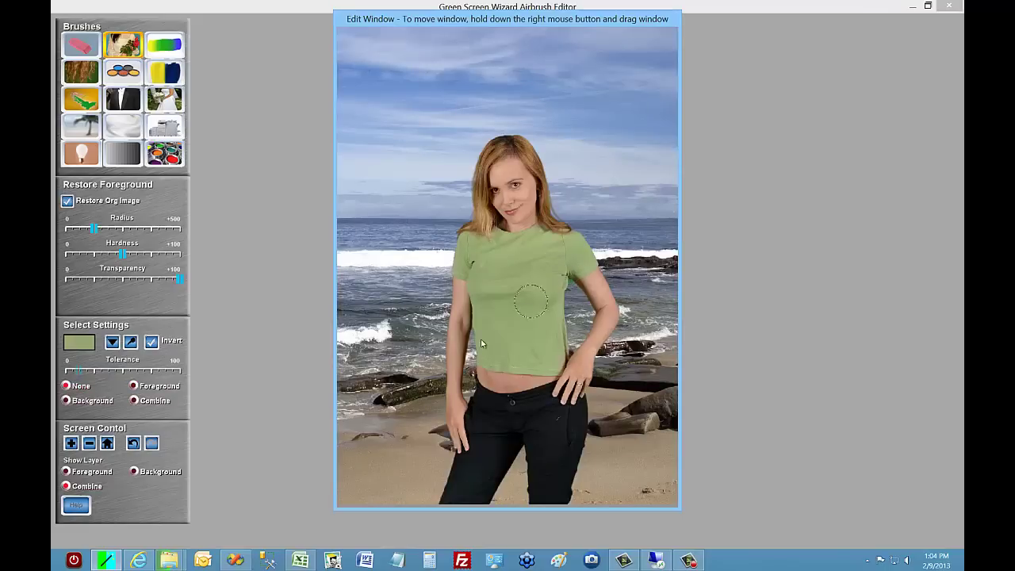
Step: Touch up the shirt with the Restore Foreground brush and close the airbrush editor
click(133, 443)
drag(551, 276, 543, 267)
click(948, 5)
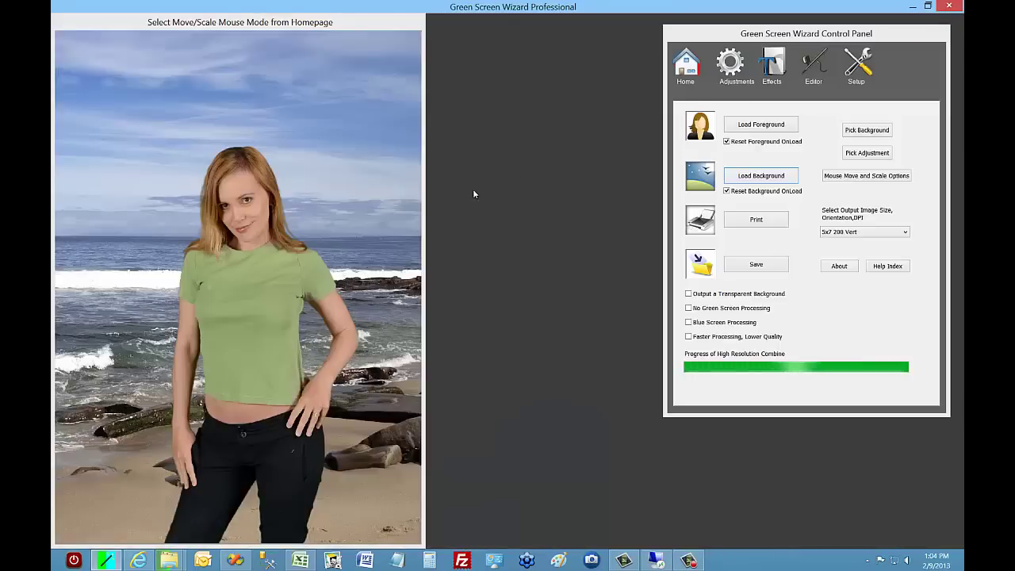
Step: Load 6DSC_0424.JPG from GSWDemoFiles as the foreground image, rotated counter clockwise
click(763, 126)
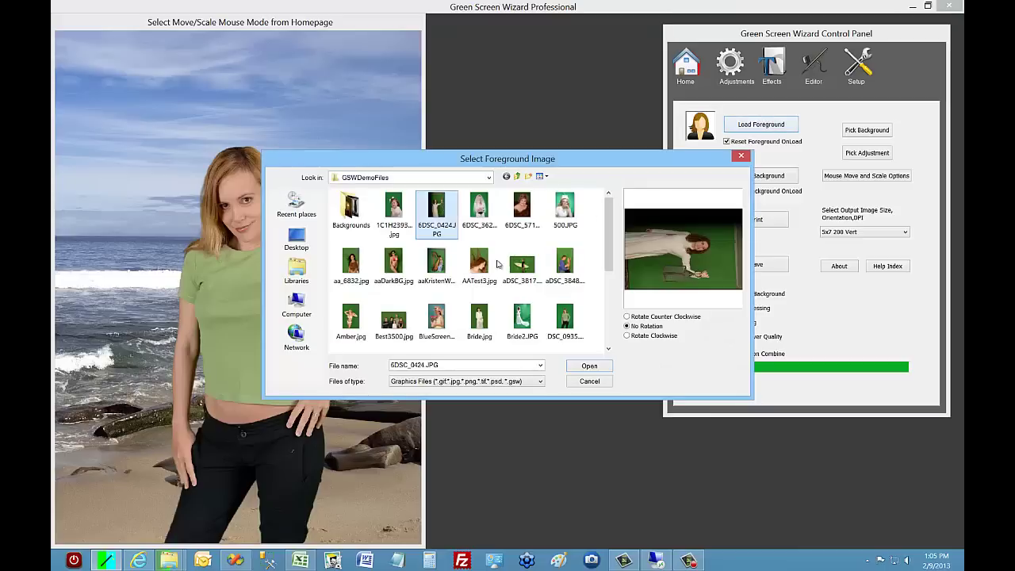
click(626, 316)
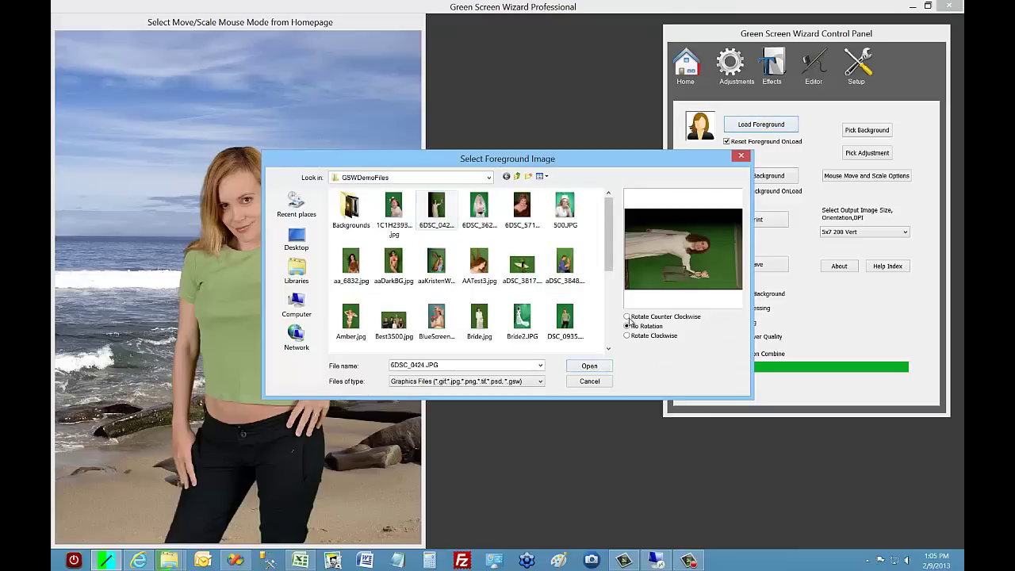
click(590, 366)
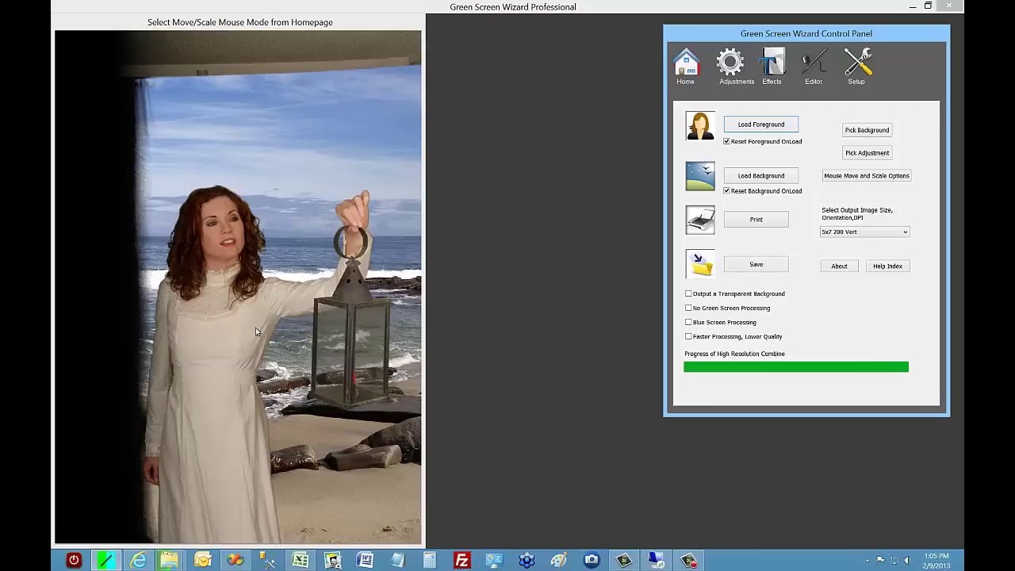
Step: Lighten the lantern woman's foreground by slightly raising Brightness and Enhance Shadows in the Exposure adjustments
click(729, 75)
click(688, 110)
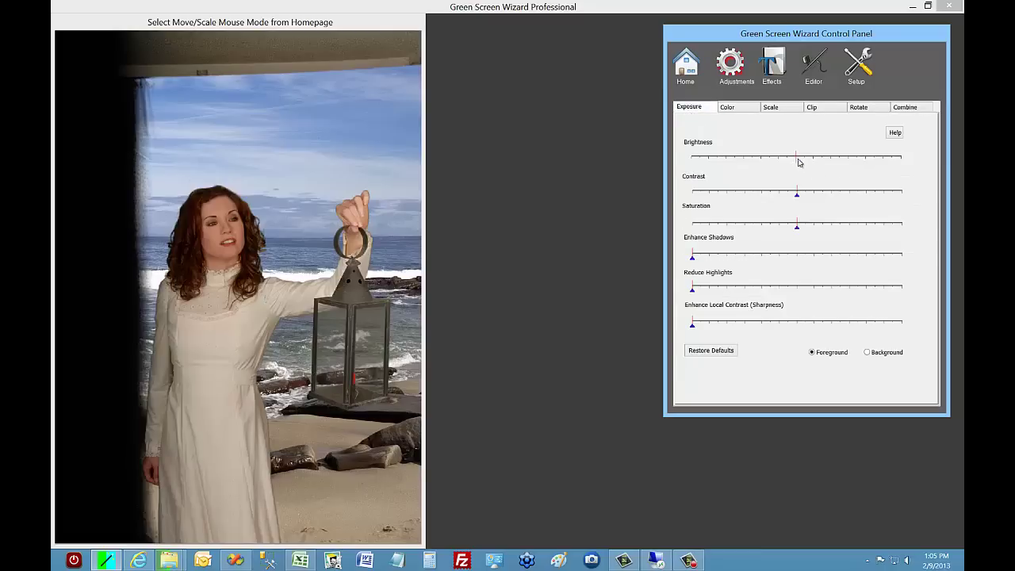
drag(798, 163, 810, 159)
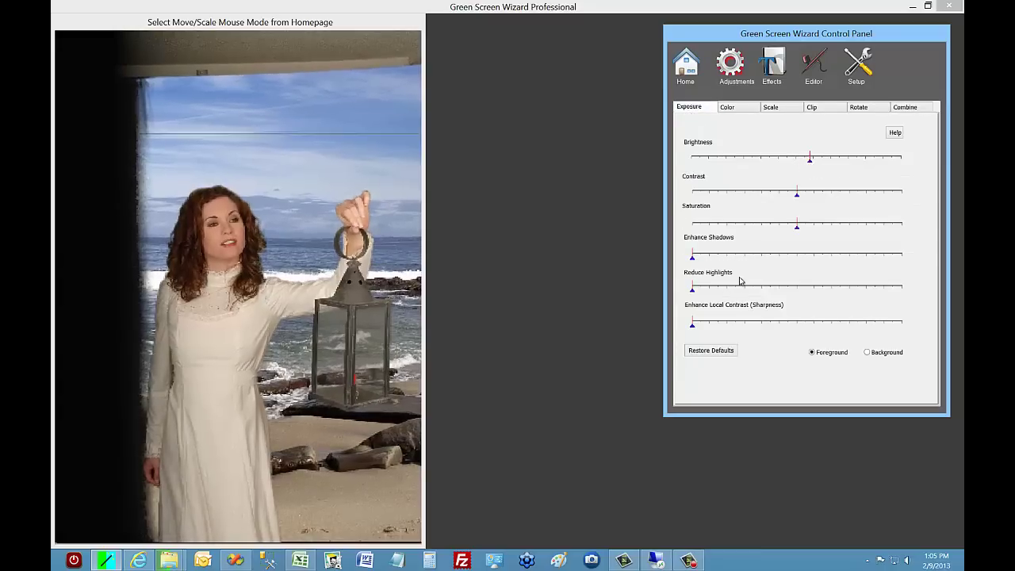
drag(691, 256, 732, 259)
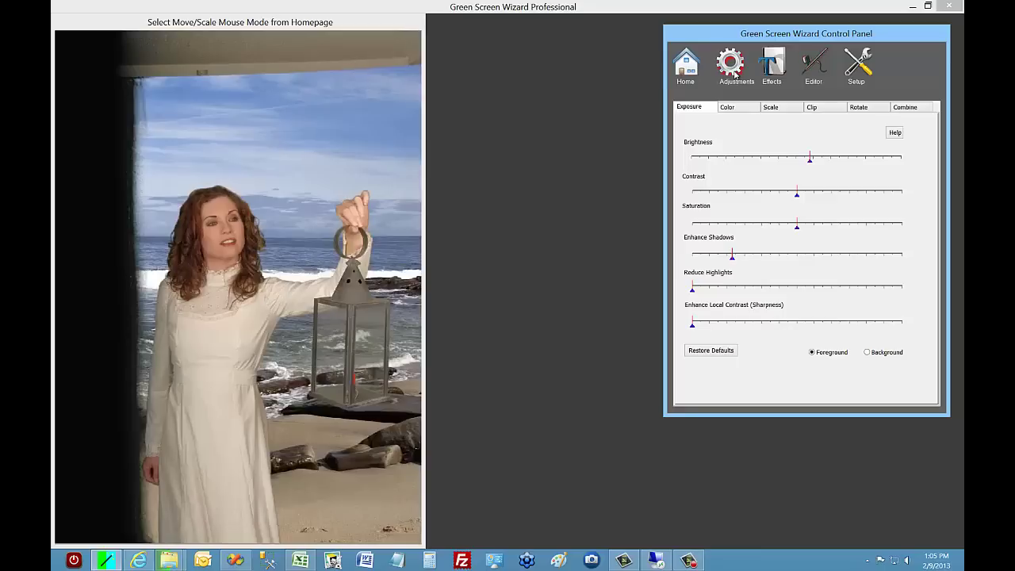
Step: Clip the foreground's top and left edges to remove the ceiling strip and the black area beside the woman
click(811, 109)
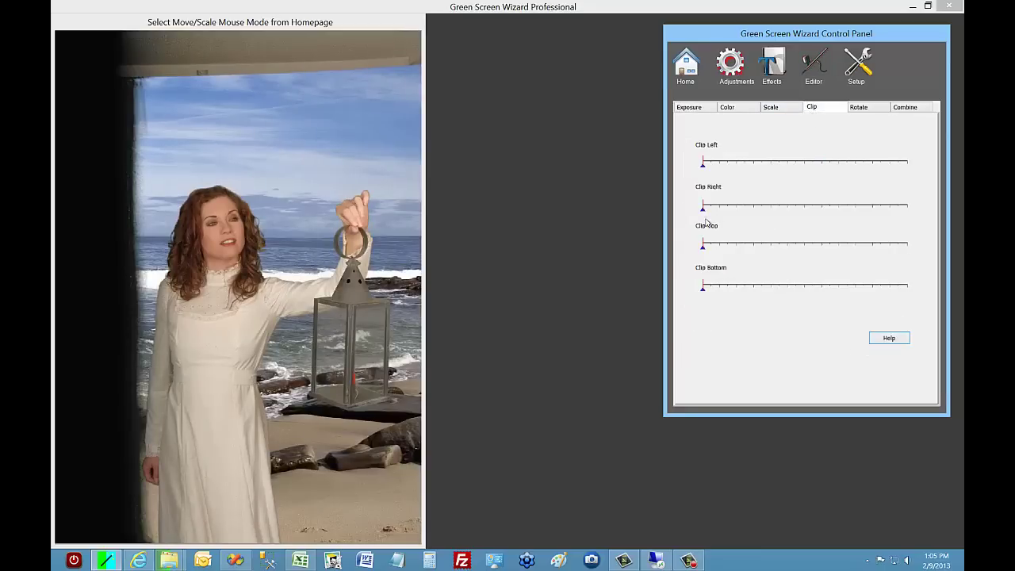
drag(702, 248, 731, 247)
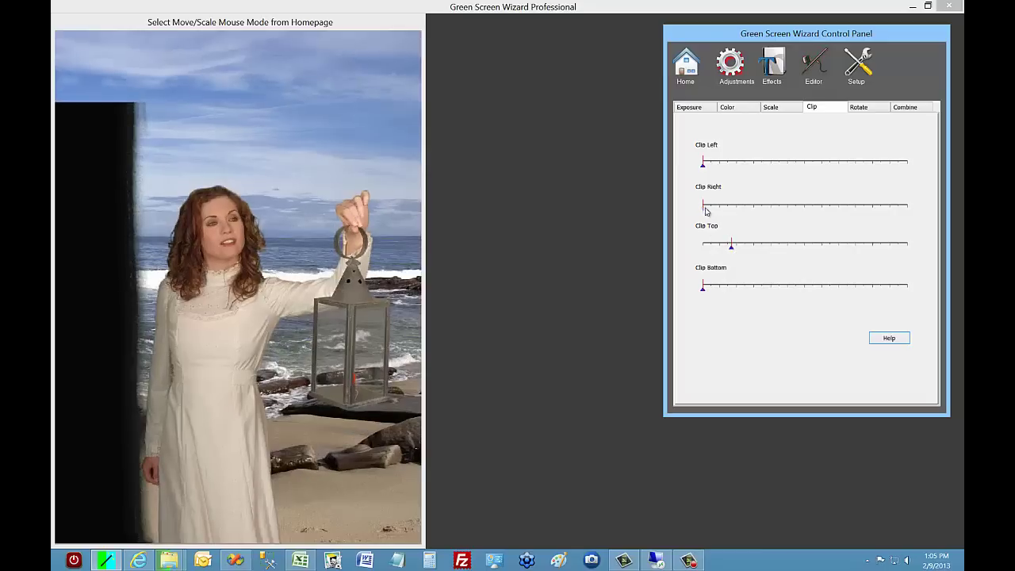
mouse_move(706, 210)
mouse_down()
mouse_move(737, 208)
mouse_move(703, 209)
mouse_up()
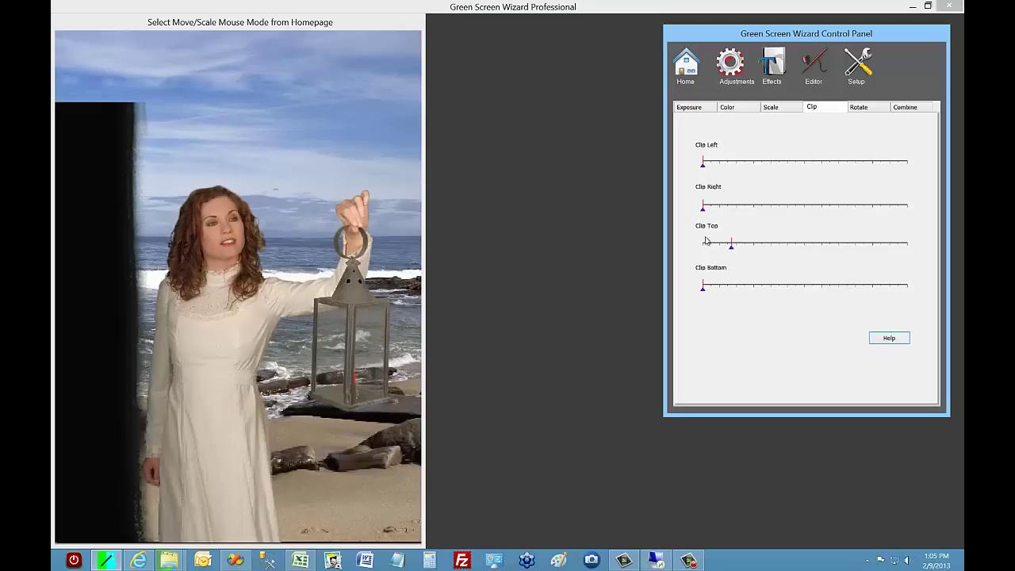
drag(708, 163, 749, 161)
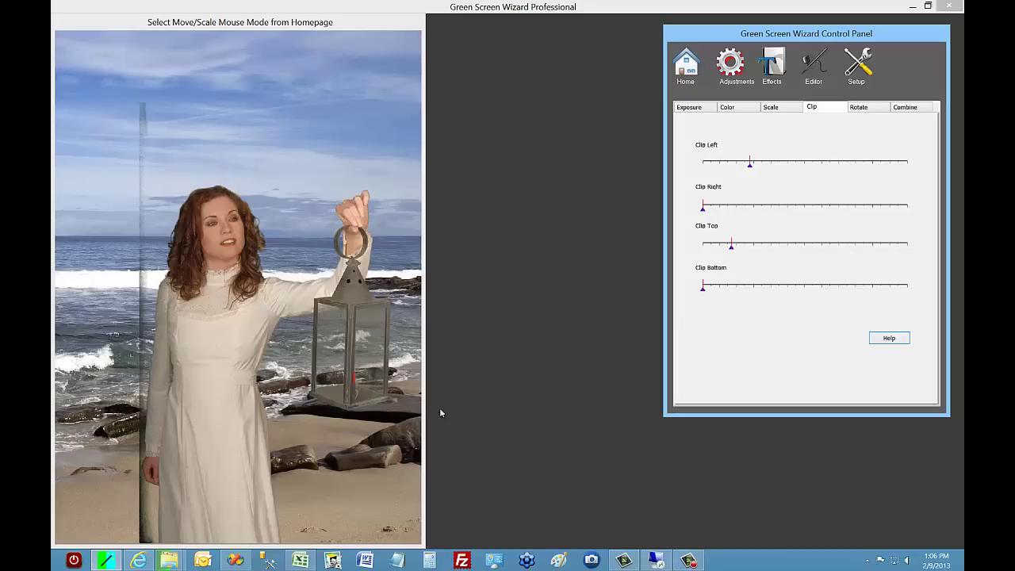
Step: Open the lantern portrait in the airbrush editor with the Erase Foreground brush
click(817, 73)
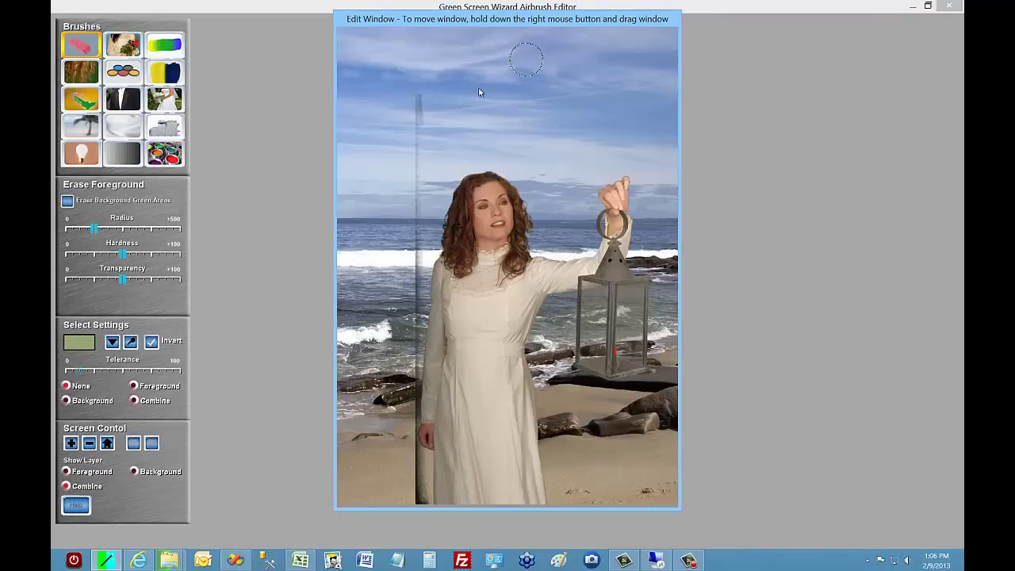
click(88, 48)
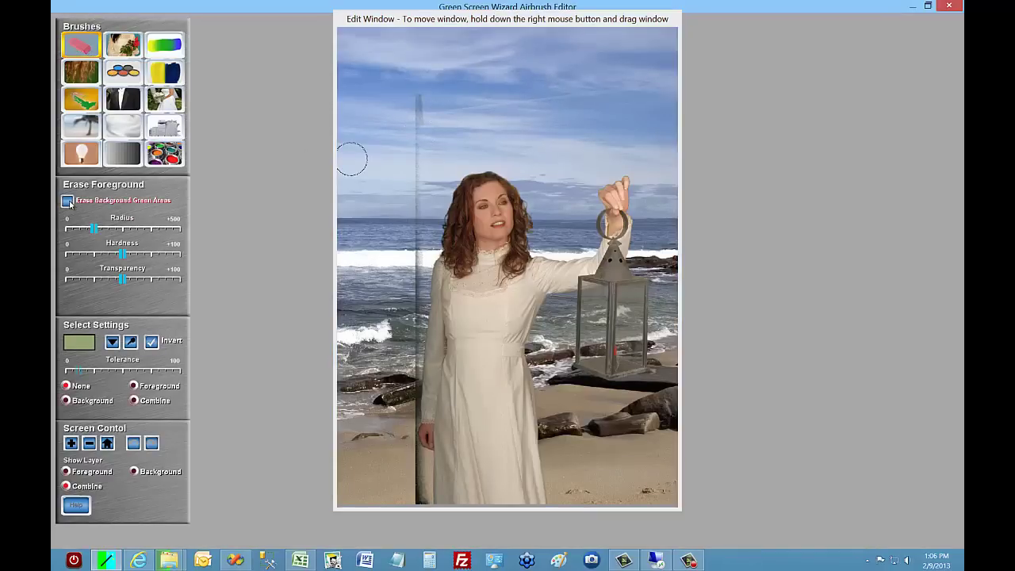
Step: Try an unrestricted Erase Foreground stroke across the edge of the woman's hair and undo it
click(389, 197)
mouse_move(389, 198)
mouse_down()
mouse_move(463, 208)
mouse_move(425, 196)
mouse_up()
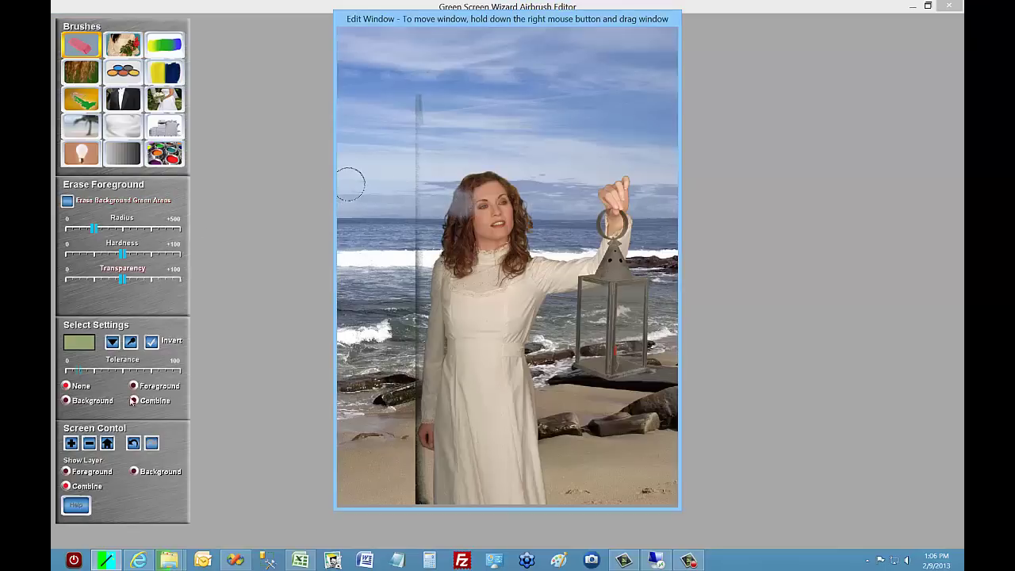
click(137, 446)
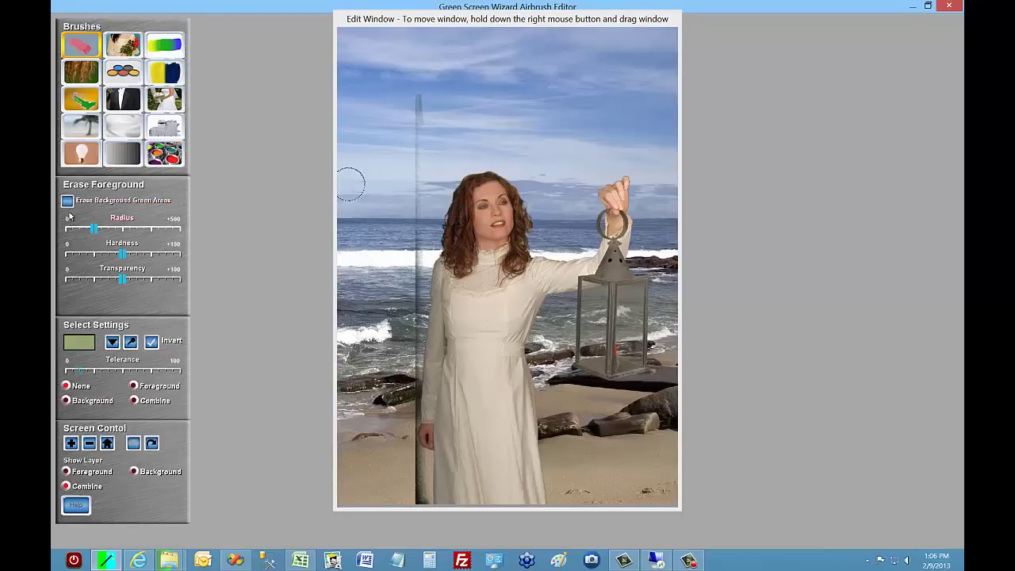
Step: Enable Erase Background Green Areas, set Transparency to 100 and erase the dark vertical strip beside the woman
click(68, 200)
click(345, 168)
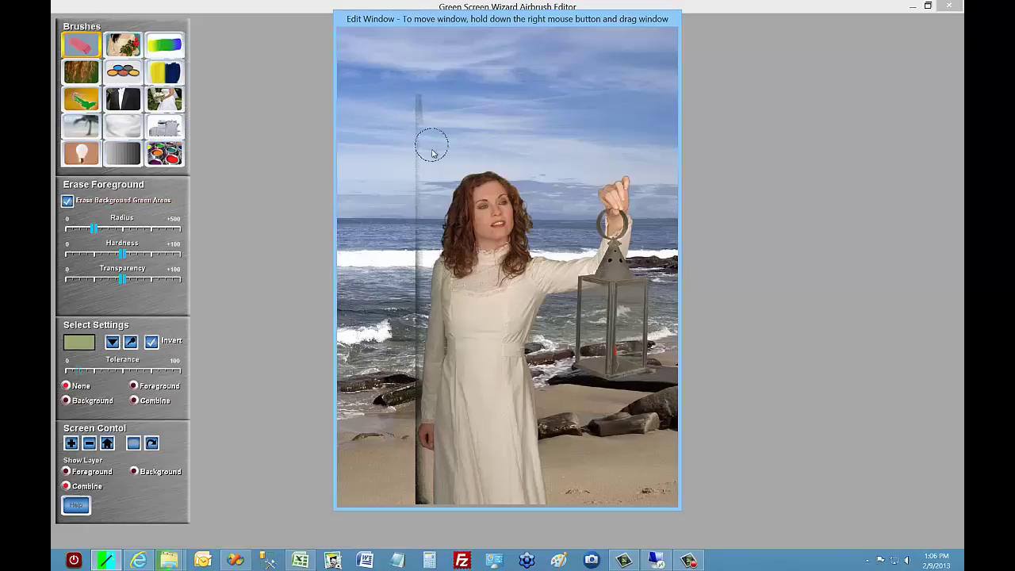
click(439, 215)
drag(126, 281, 186, 281)
click(369, 168)
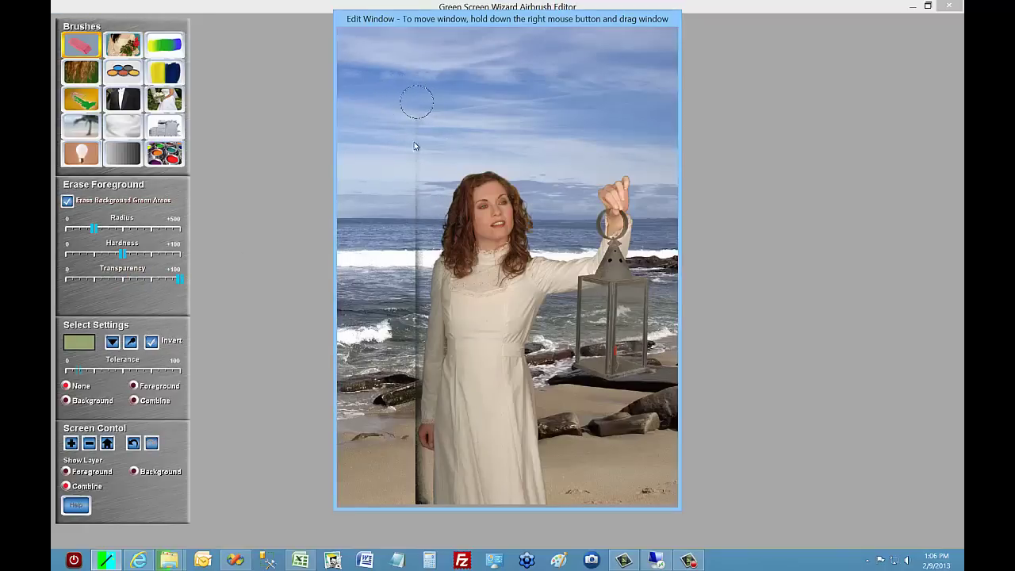
mouse_move(414, 146)
mouse_down()
mouse_move(419, 502)
mouse_move(422, 406)
mouse_up()
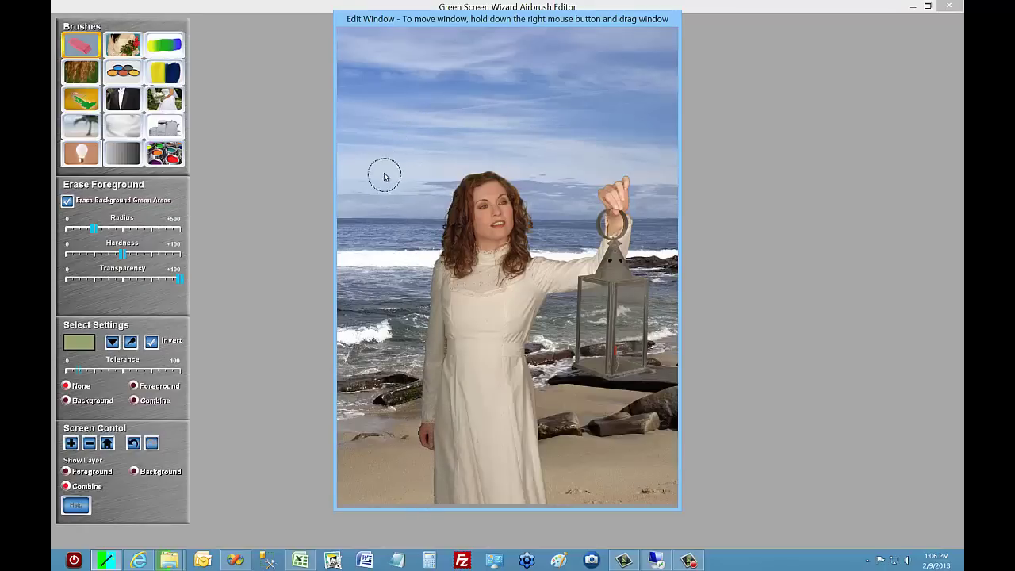
Step: Sample a dark brown from the woman's hair for the Restore Hair brush and restore the hair edges around her head
click(79, 78)
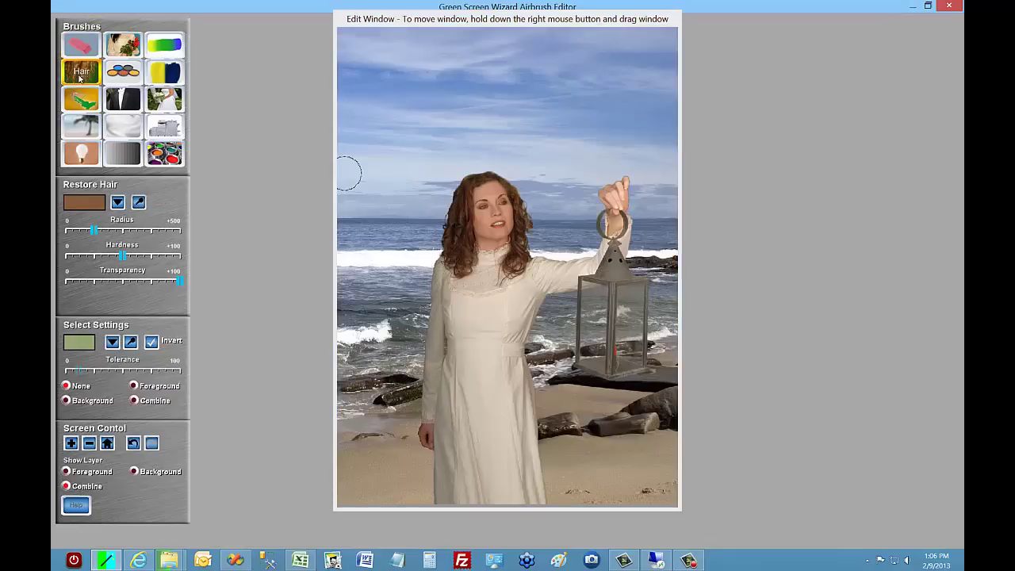
click(138, 202)
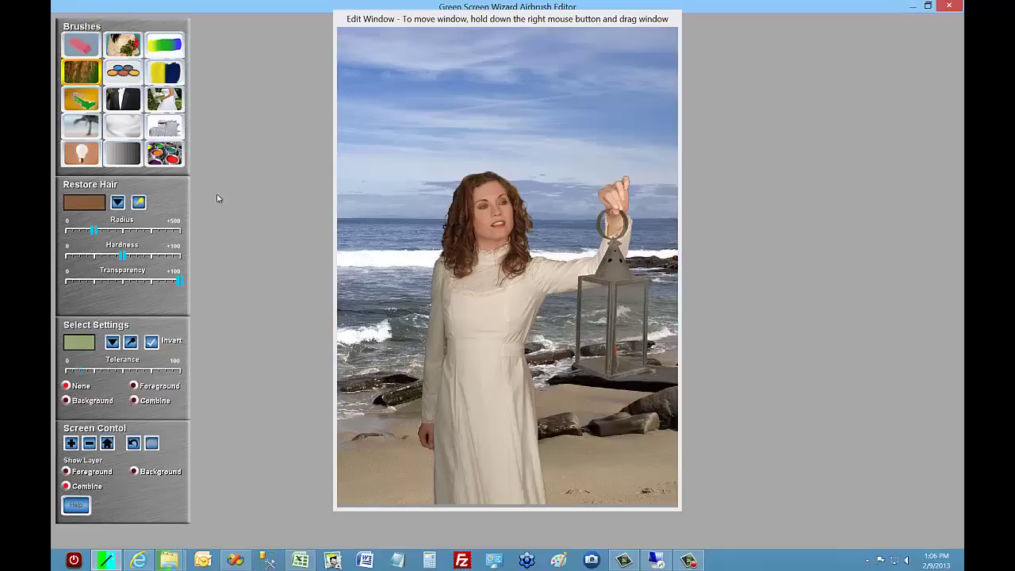
click(461, 209)
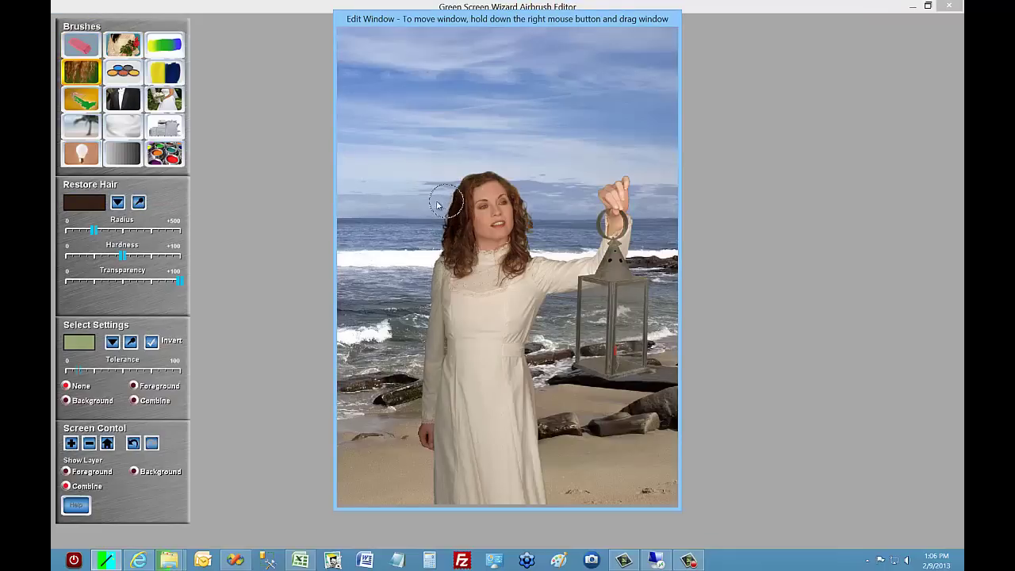
click(139, 202)
click(133, 444)
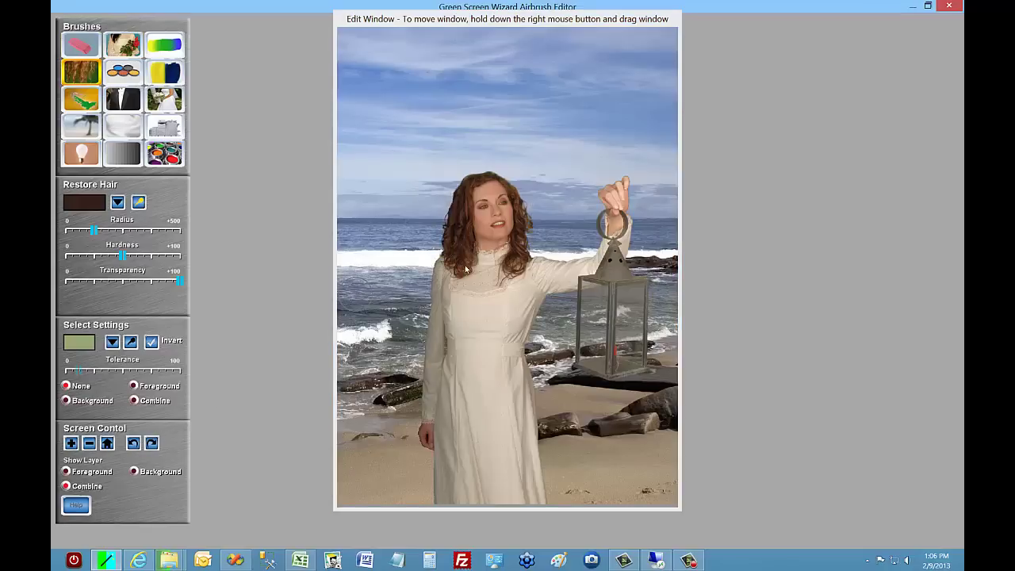
click(462, 224)
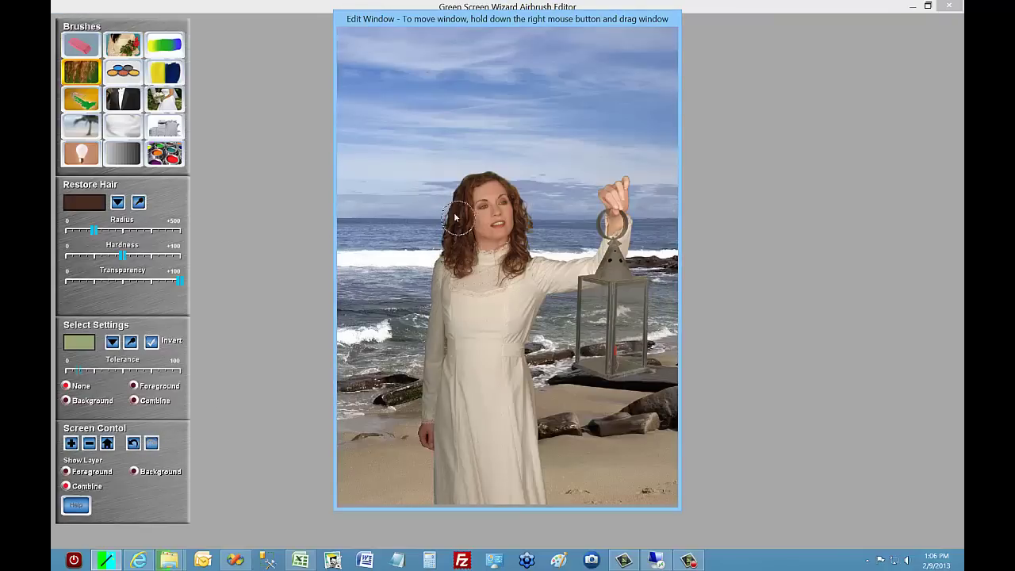
mouse_move(486, 166)
mouse_down()
mouse_move(519, 184)
mouse_move(539, 218)
mouse_up()
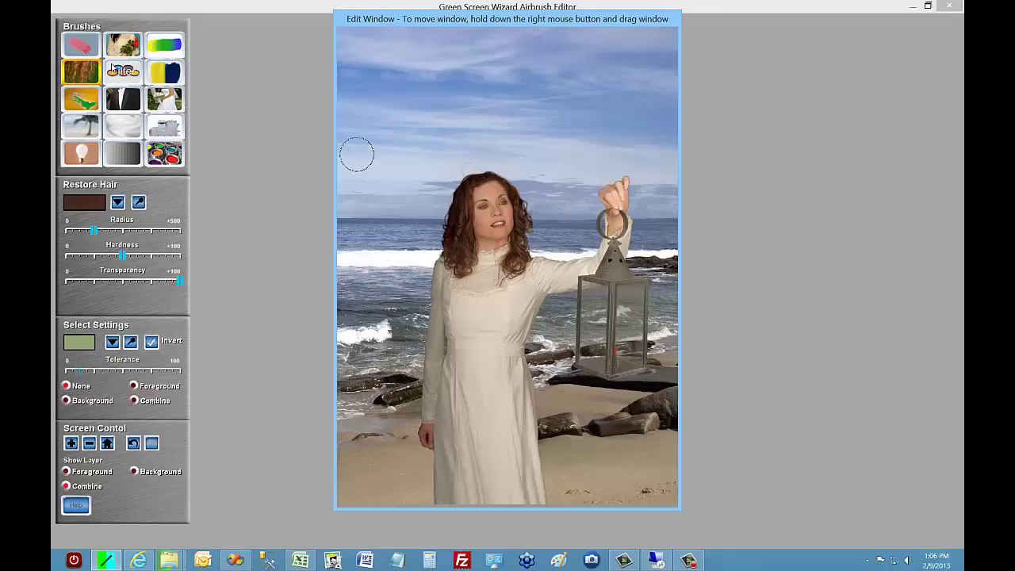
Step: Brush the dress with the Brightness brush, increase its radius slightly, and switch to the Blend Edge brush
click(82, 46)
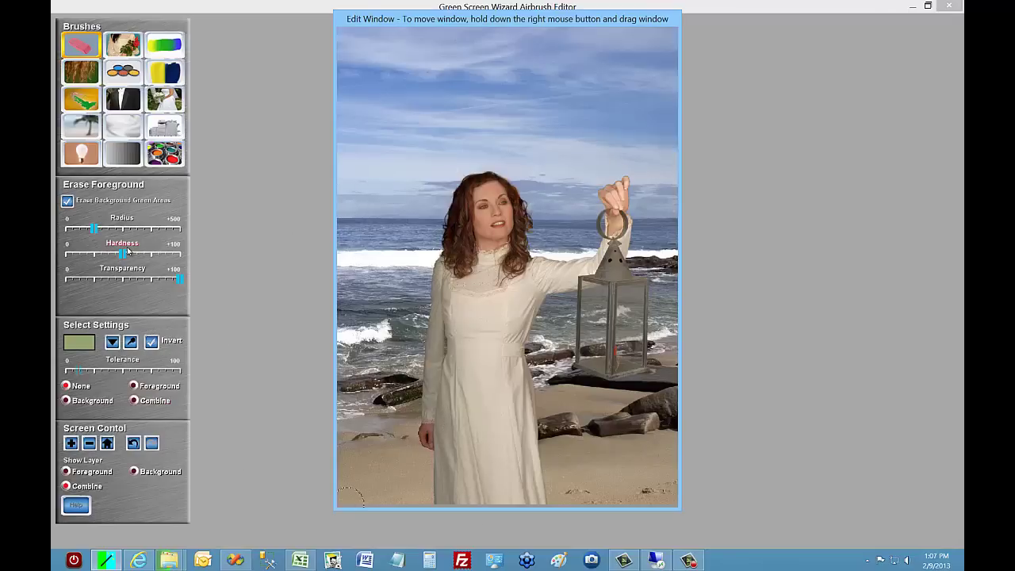
click(81, 153)
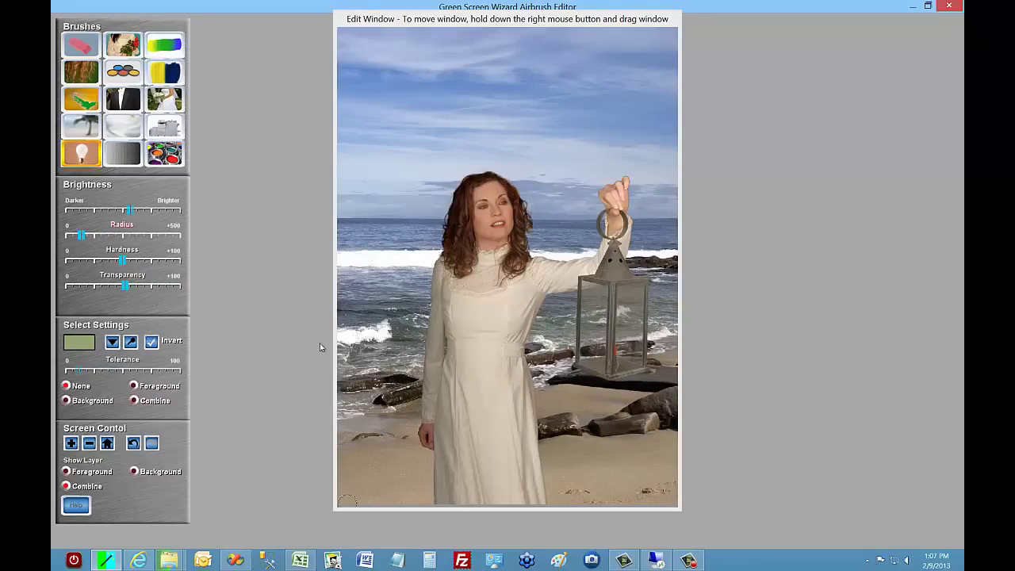
click(447, 360)
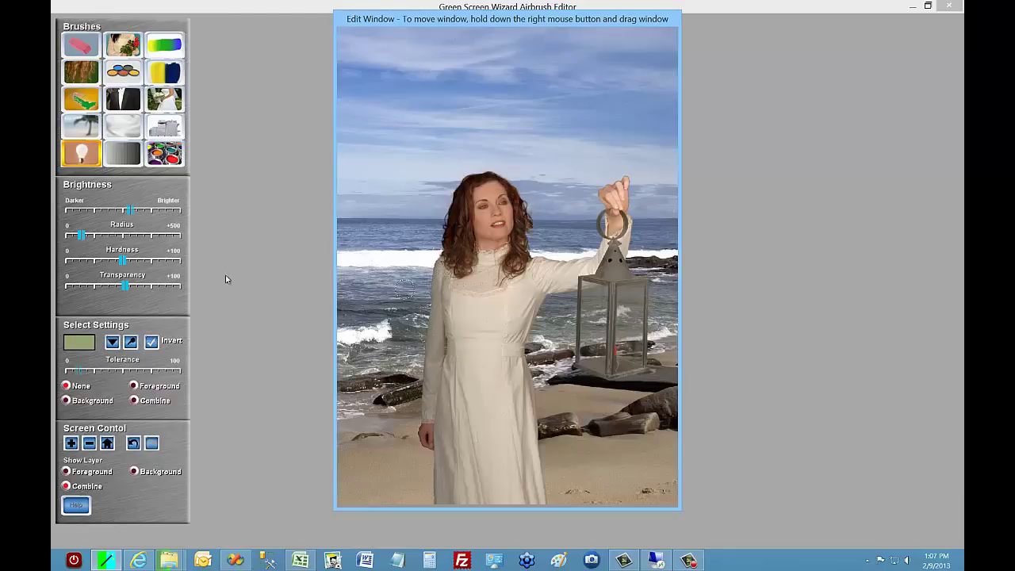
click(84, 235)
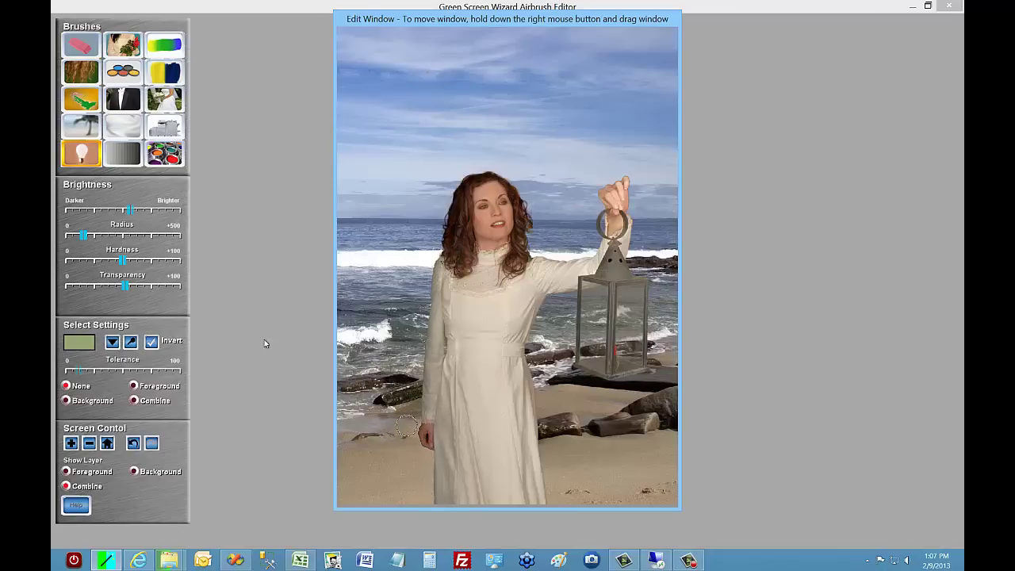
click(82, 46)
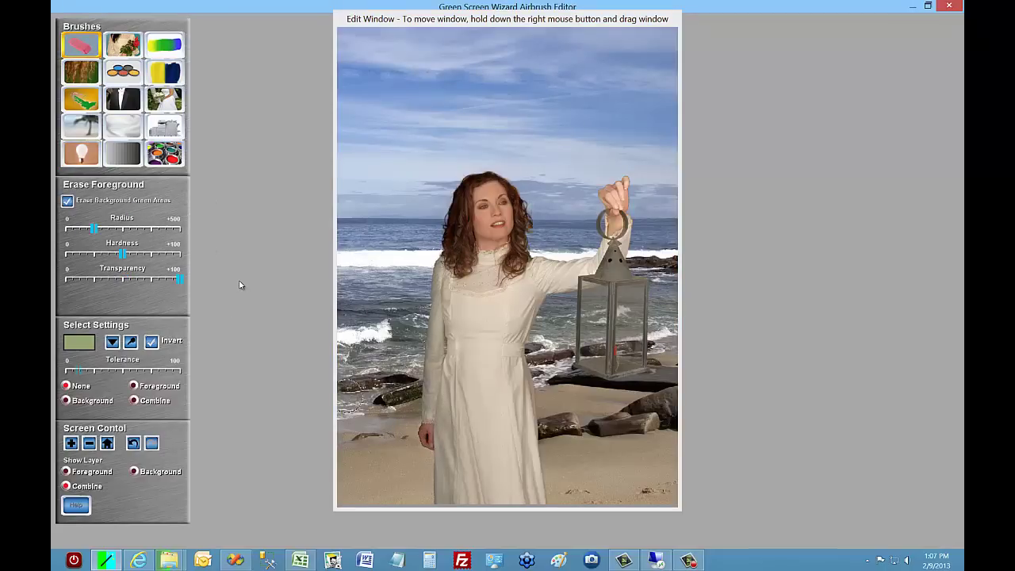
click(169, 77)
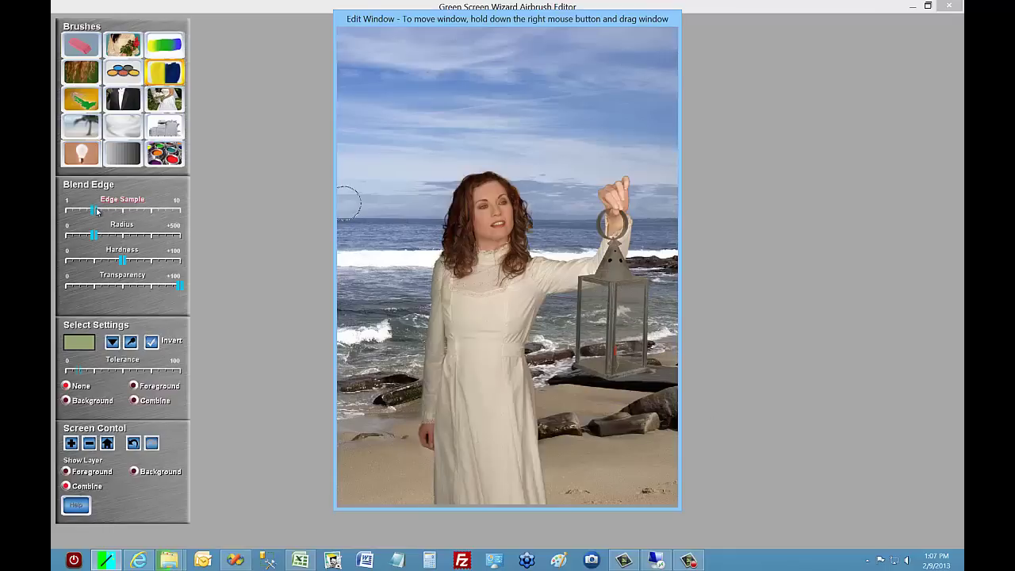
Step: Clean the haze from the lantern's glass using a slightly smaller Erase Foreground brush, and close the airbrush editor
click(81, 46)
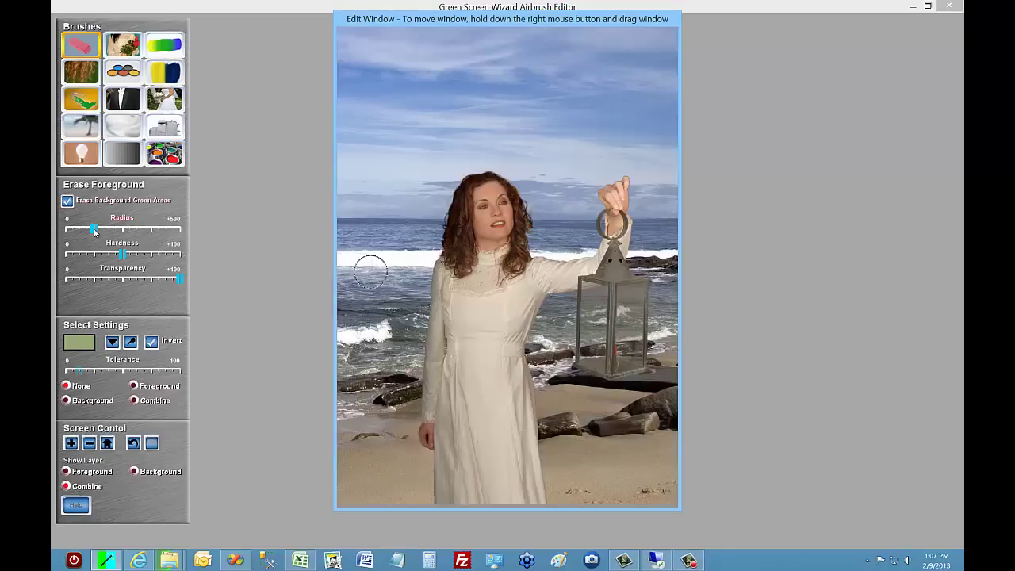
drag(93, 228, 86, 232)
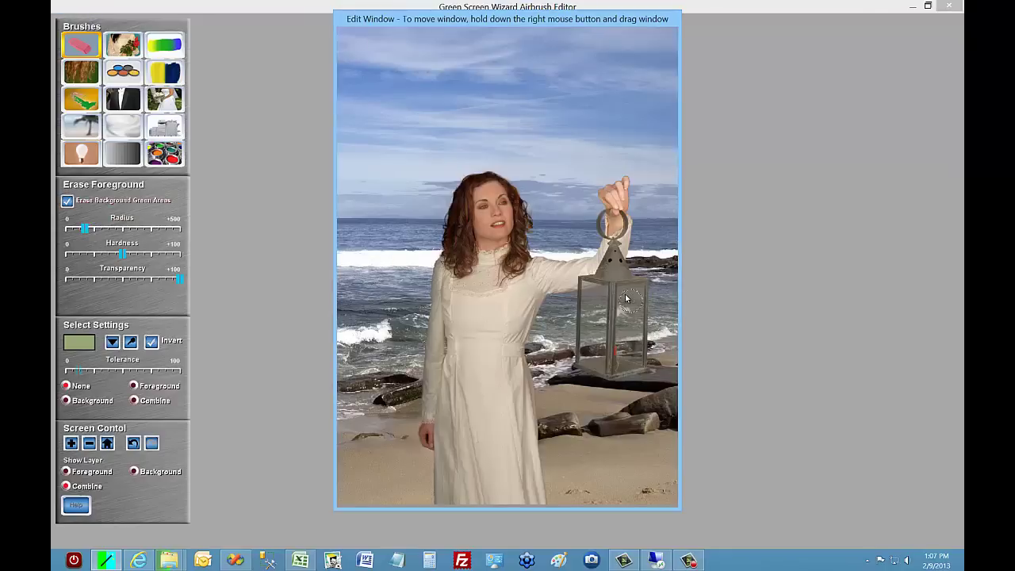
mouse_move(632, 306)
mouse_down()
mouse_move(600, 309)
mouse_move(598, 300)
mouse_move(595, 343)
mouse_move(636, 320)
mouse_move(634, 301)
mouse_move(632, 346)
mouse_up()
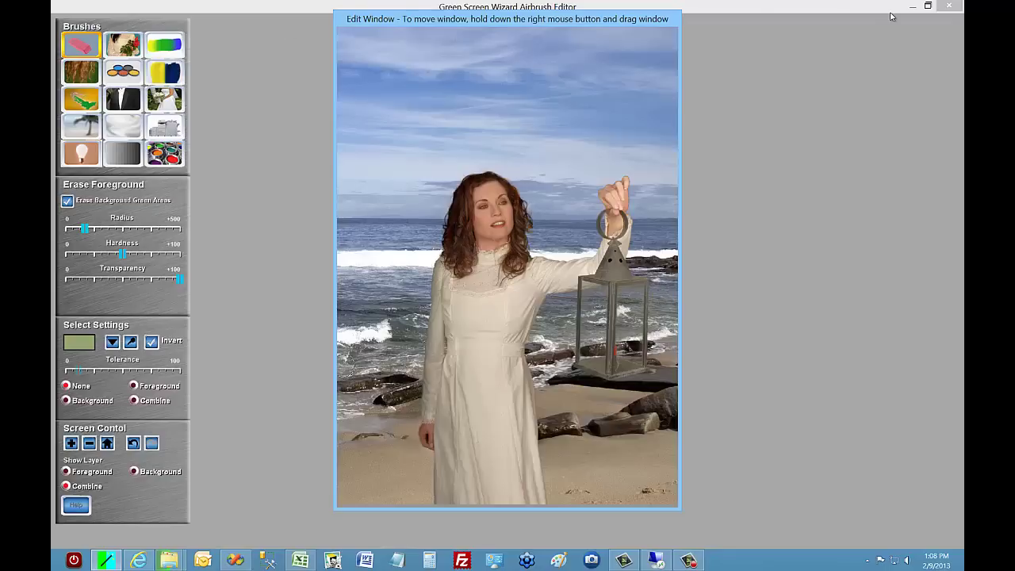
click(955, 10)
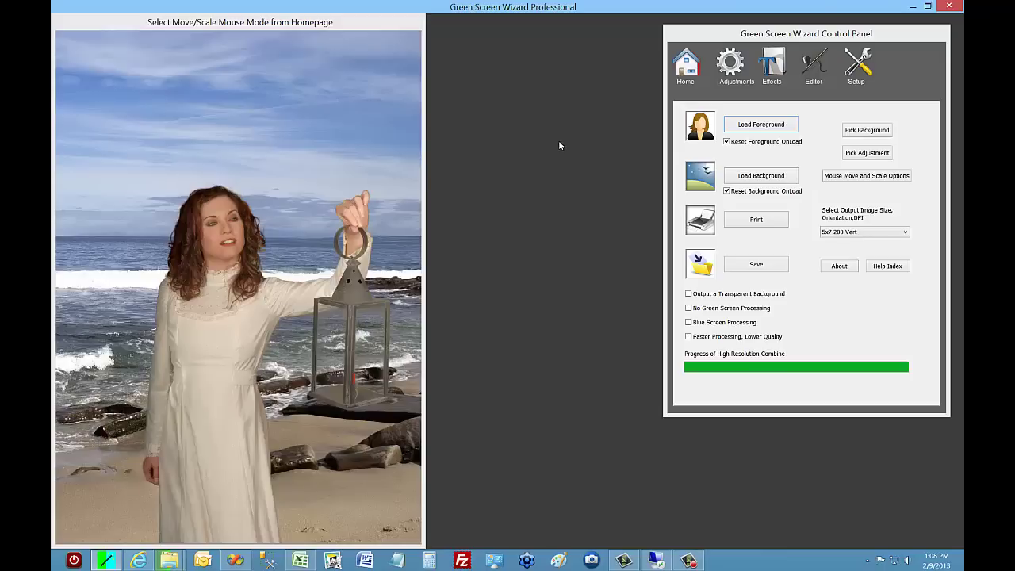
Step: Load aa_6832.jpg from GSWDemoFiles as the foreground image without rotation
click(767, 132)
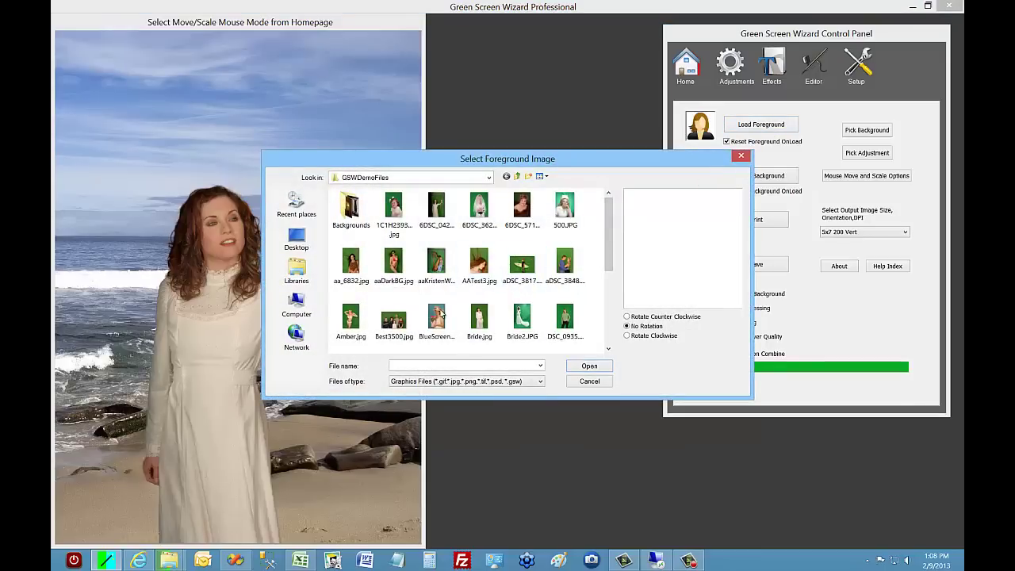
mouse_move(614, 260)
mouse_down()
mouse_move(593, 331)
mouse_move(610, 252)
mouse_up()
click(350, 264)
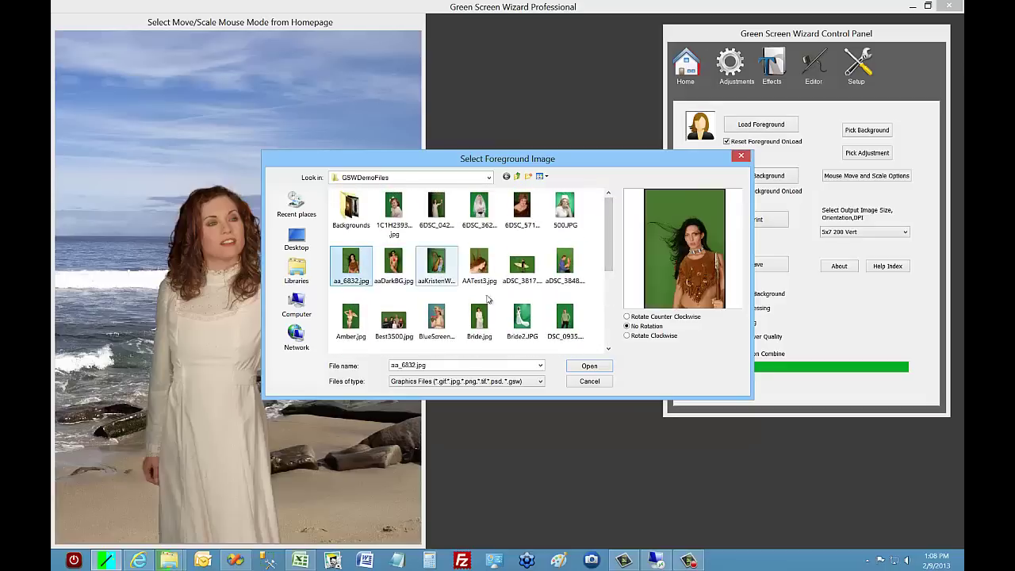
click(590, 369)
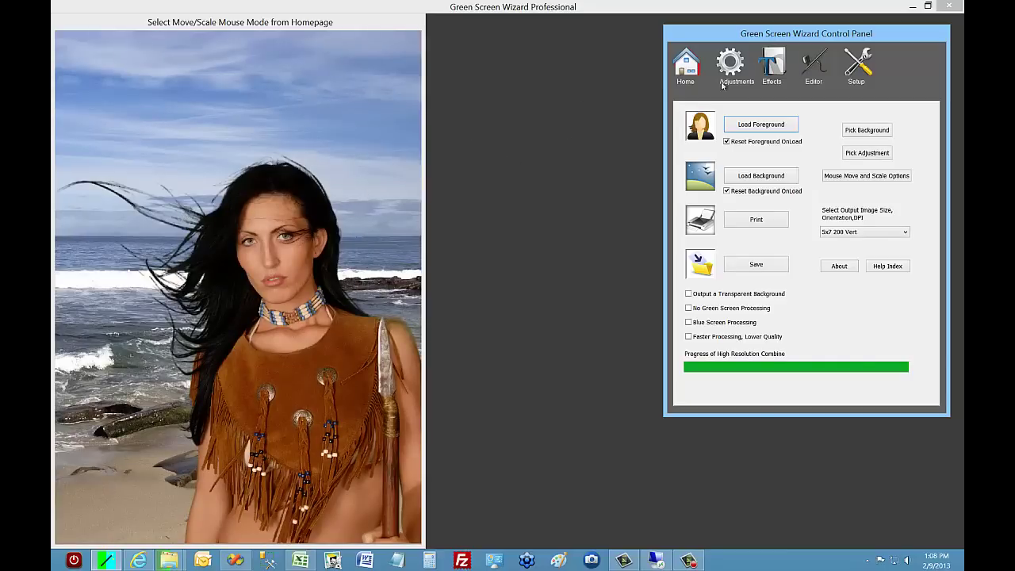
Step: In the airbrush editor, sample the woman's black hair for the Restore Hair brush and restore the windblown strands
click(814, 66)
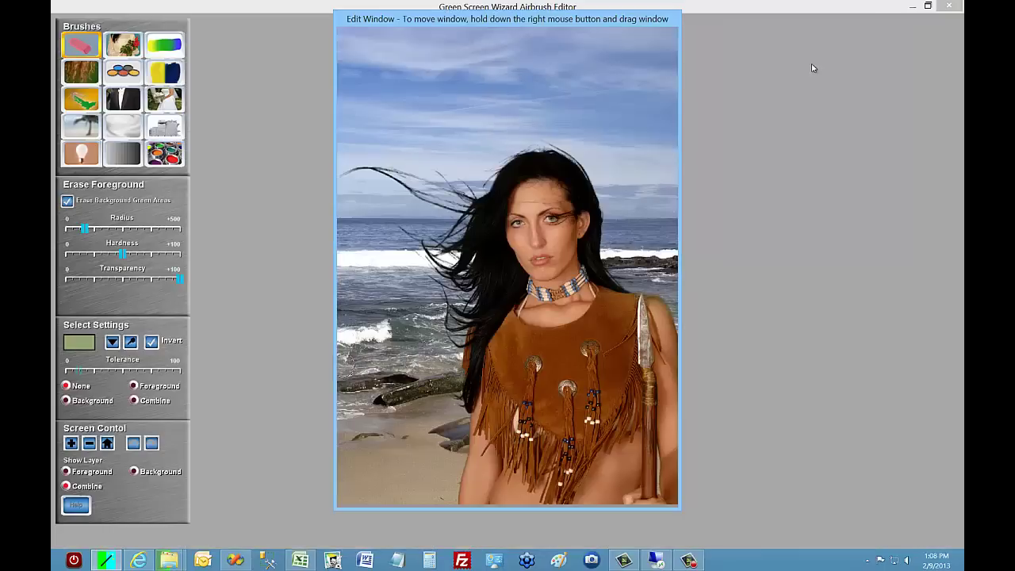
click(70, 76)
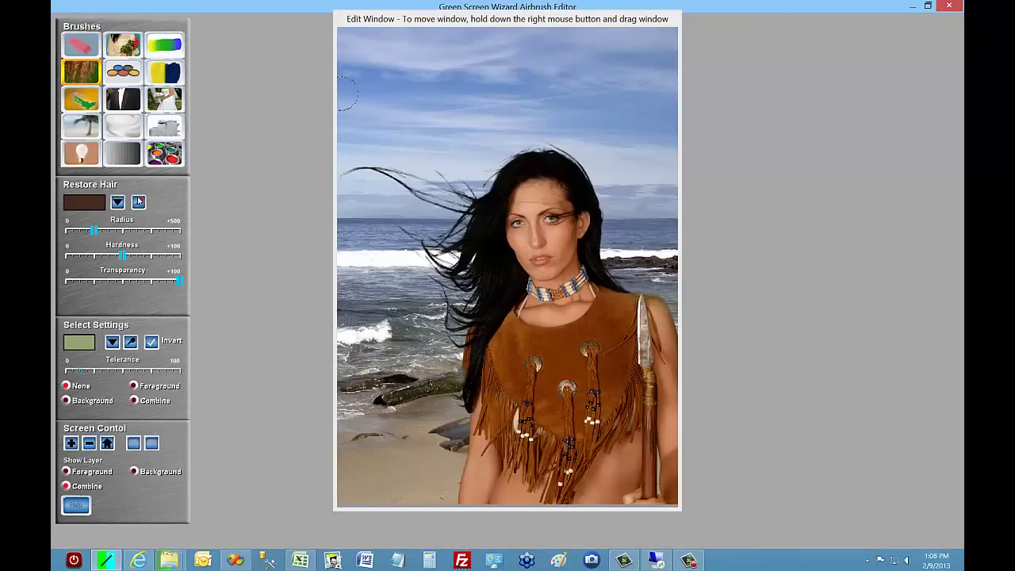
click(481, 221)
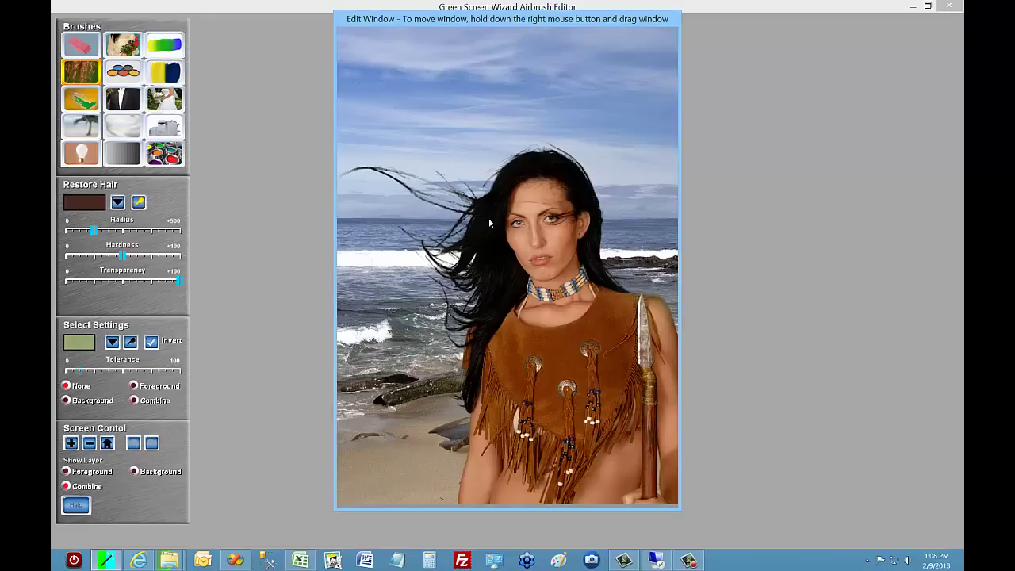
click(490, 222)
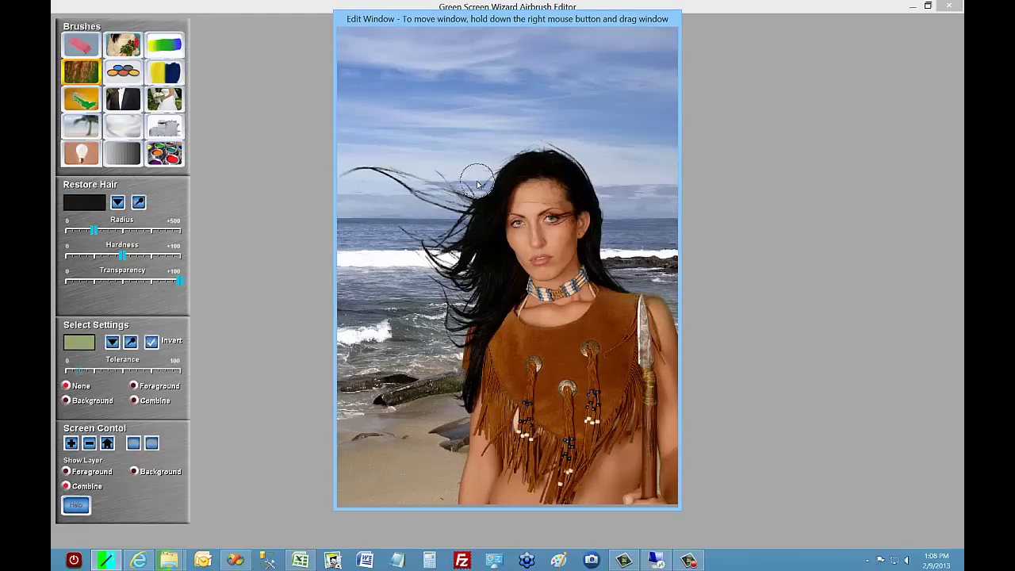
mouse_move(471, 165)
mouse_down()
mouse_move(497, 150)
mouse_move(471, 191)
mouse_move(486, 167)
mouse_move(536, 144)
mouse_move(565, 141)
mouse_move(598, 166)
mouse_move(550, 145)
mouse_move(474, 155)
mouse_move(455, 251)
mouse_move(397, 233)
mouse_move(395, 190)
mouse_move(372, 176)
mouse_move(349, 178)
mouse_move(462, 190)
mouse_move(451, 172)
mouse_move(352, 178)
mouse_move(364, 177)
mouse_move(431, 237)
mouse_move(433, 328)
mouse_move(484, 267)
mouse_move(450, 408)
mouse_move(444, 319)
mouse_move(534, 141)
mouse_move(573, 164)
mouse_move(606, 213)
mouse_move(616, 261)
mouse_move(684, 274)
mouse_up()
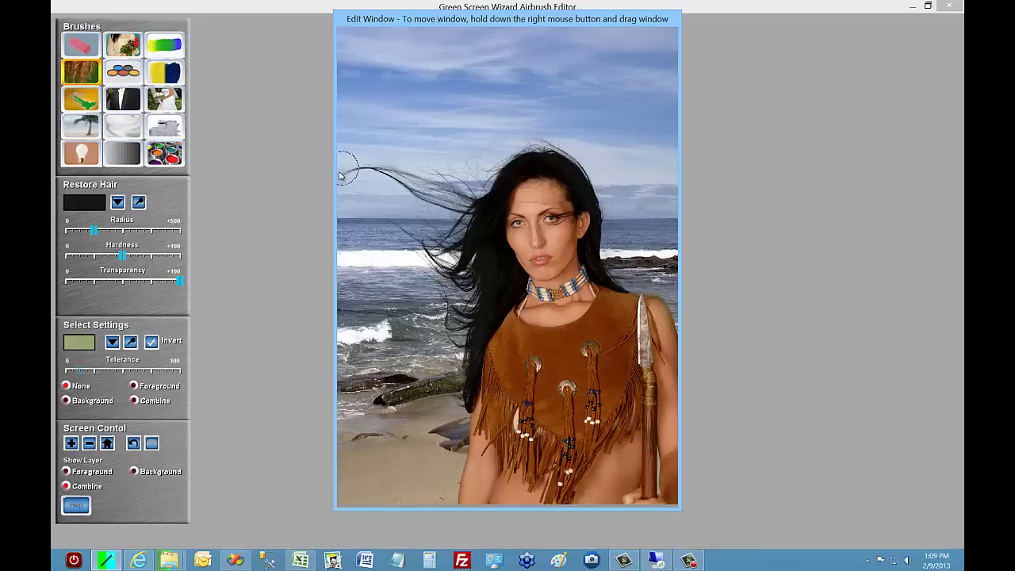
Step: Lower the Erase Foreground brush's Transparency to about a third and close the airbrush editor
click(92, 51)
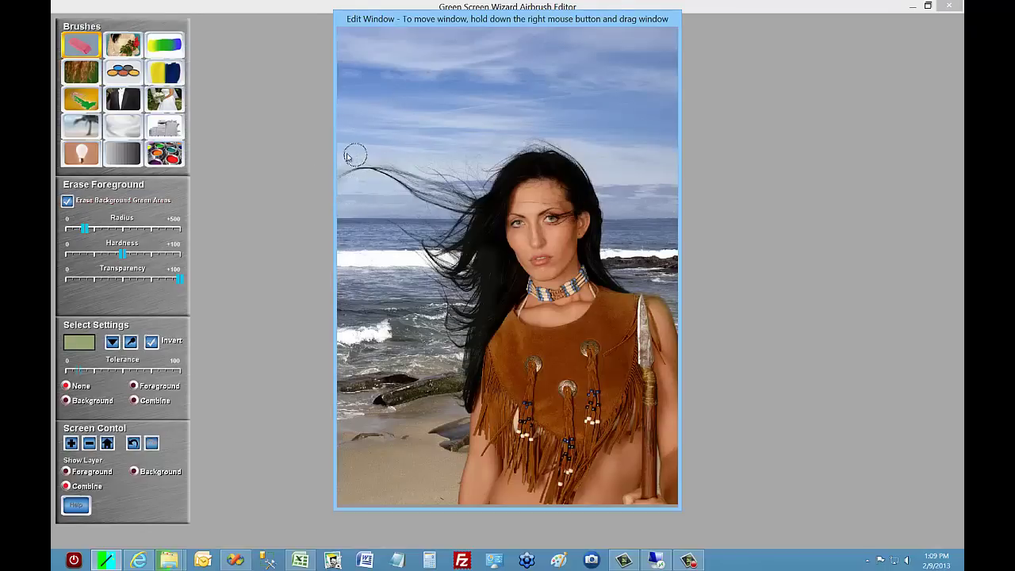
drag(172, 280, 104, 281)
click(948, 6)
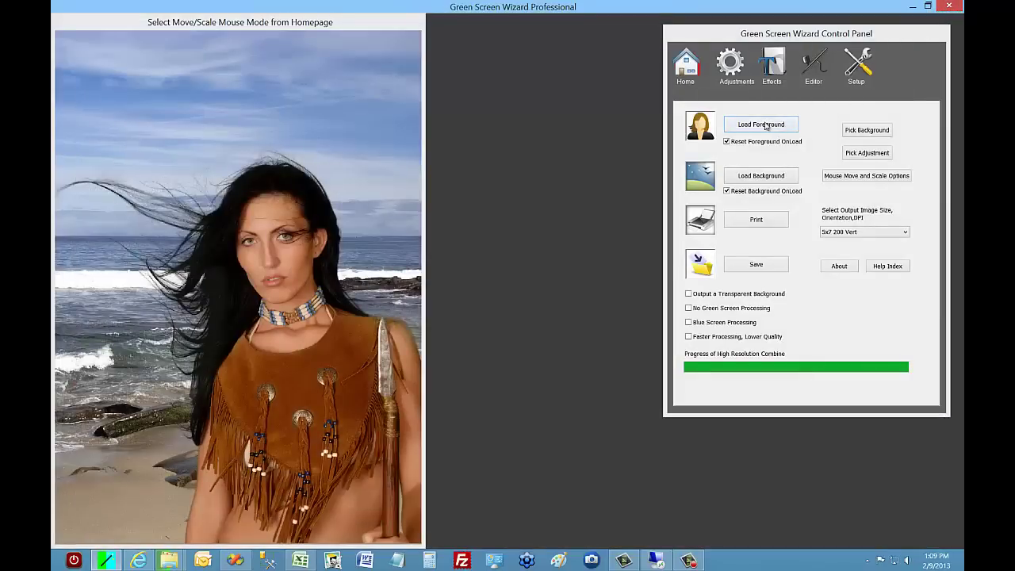
Step: Load AATest3.jpg from GSWDemoFiles as the foreground image without rotation
click(765, 125)
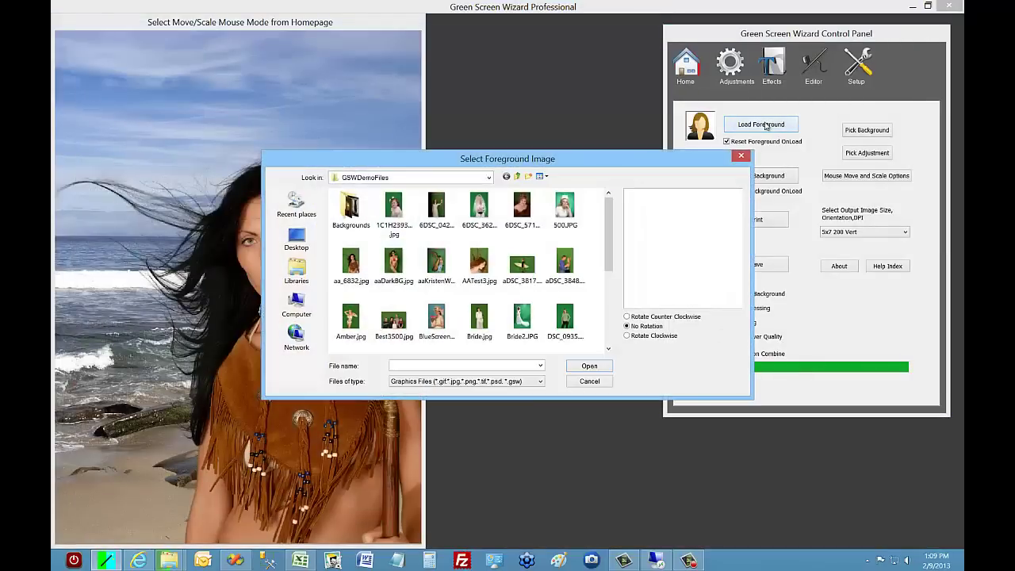
click(478, 261)
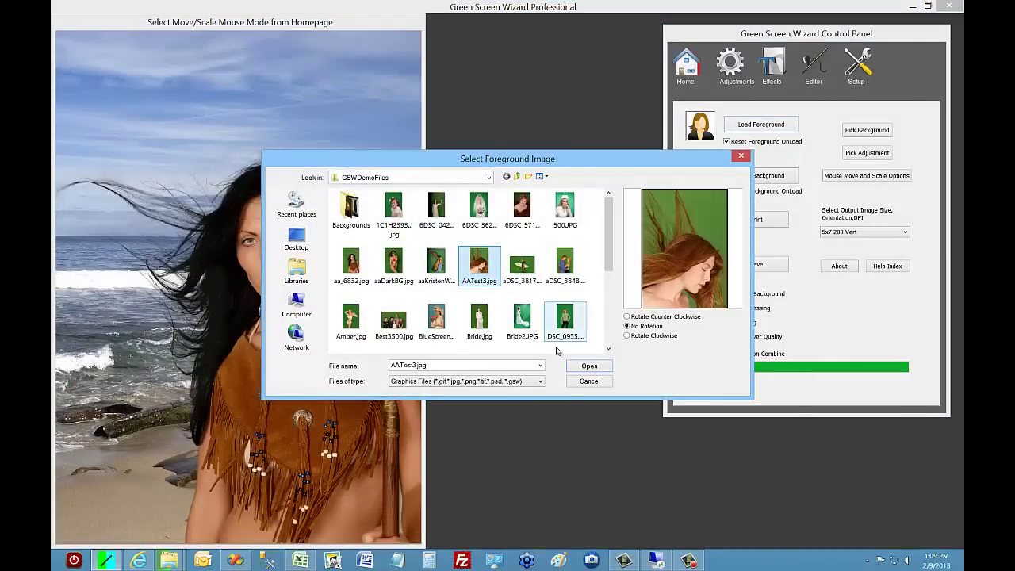
click(589, 366)
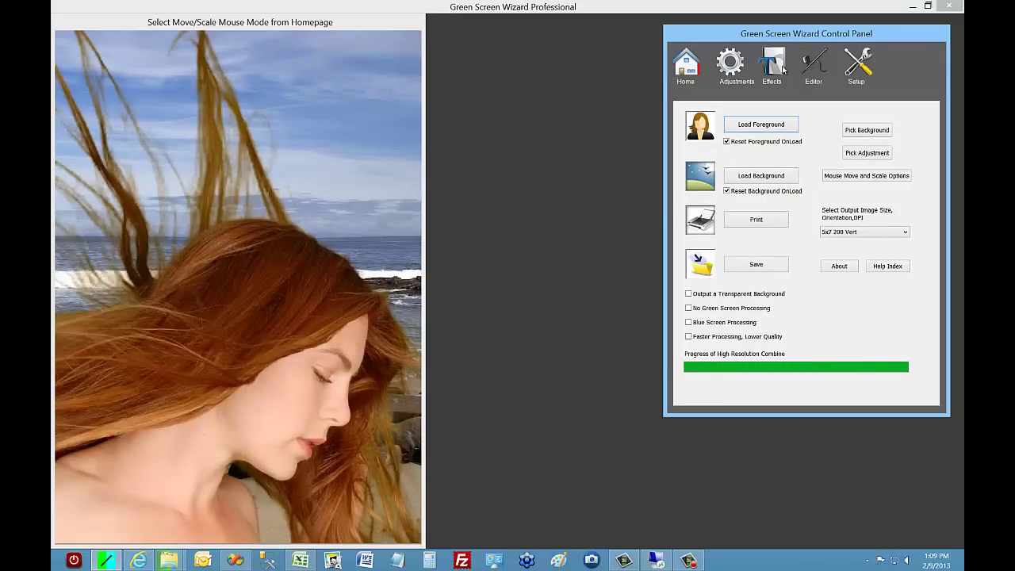
Step: In the airbrush editor, undo a test Restore Hair dab on the crown and sample the woman's reddish-brown hair as the brush color
click(806, 68)
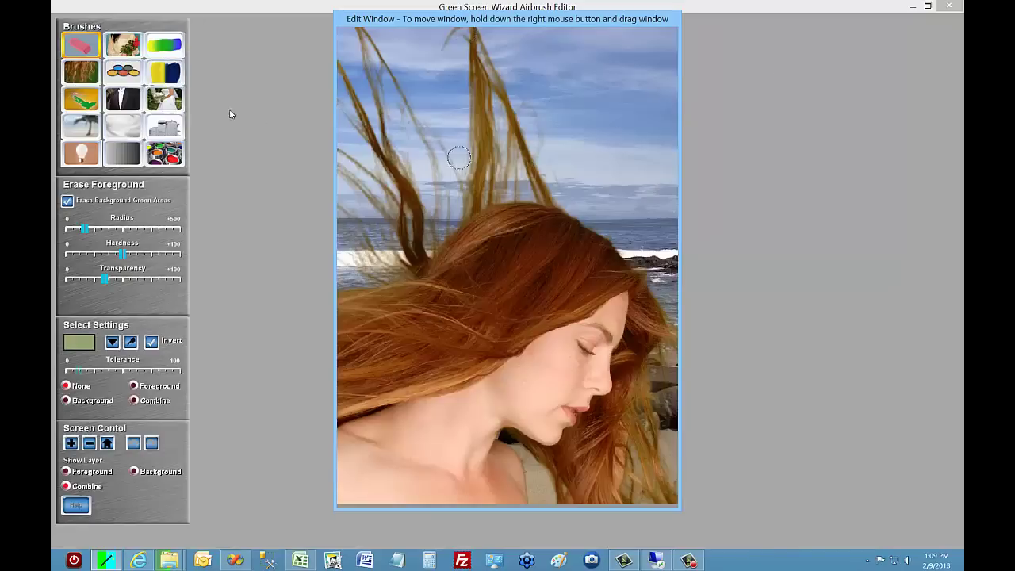
click(87, 73)
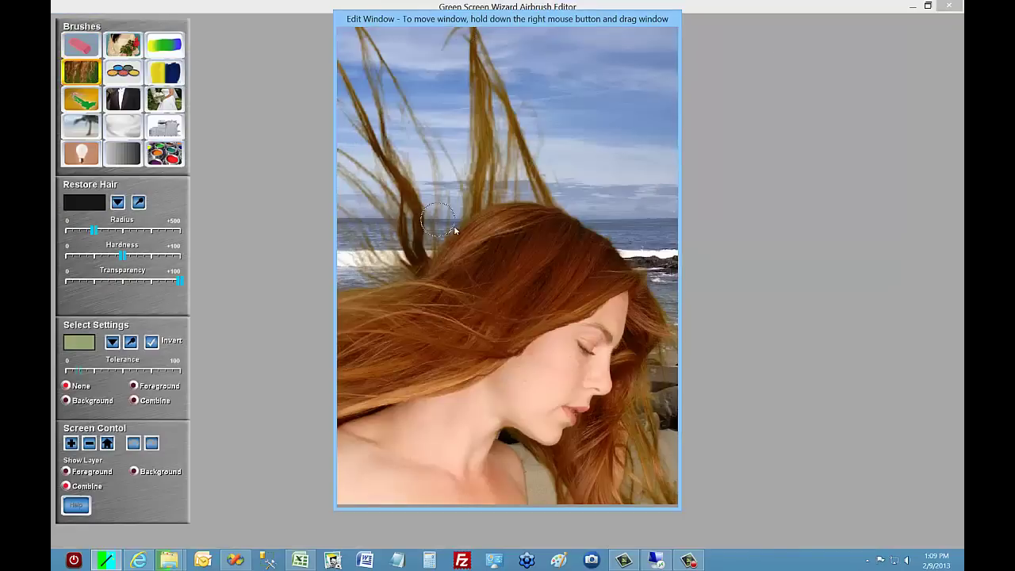
click(481, 236)
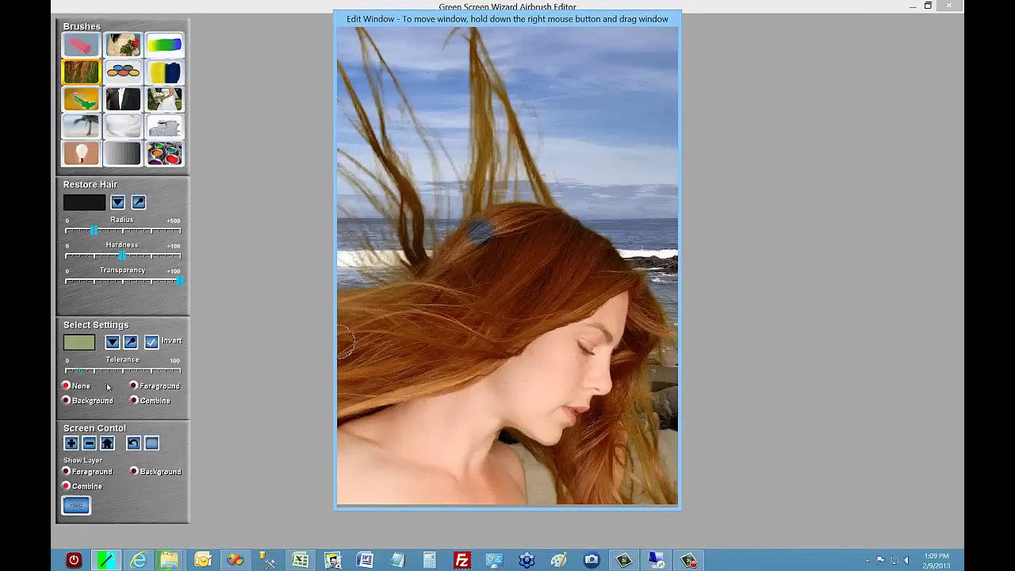
click(132, 444)
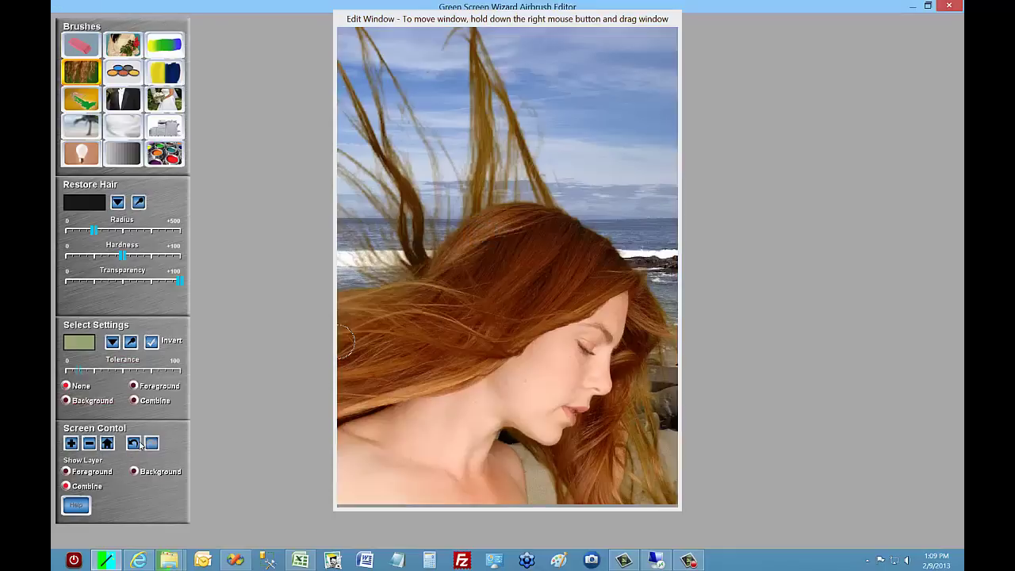
click(139, 203)
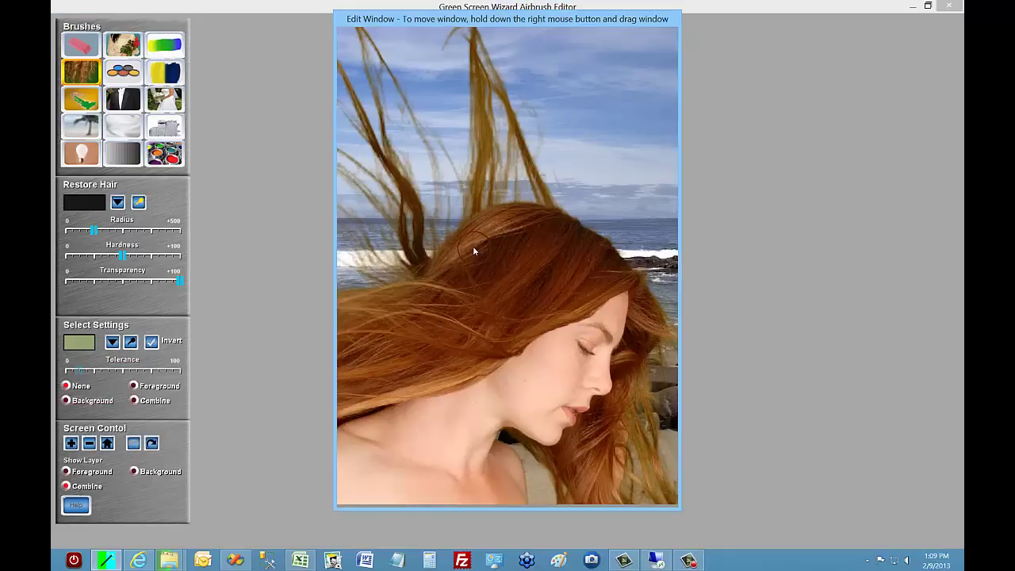
click(474, 251)
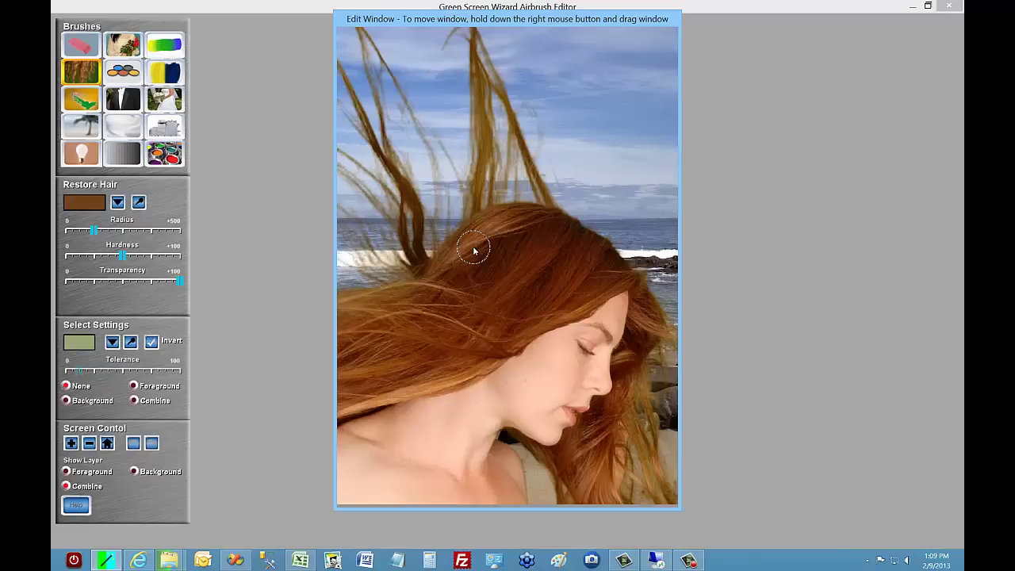
Step: Restore the windblown red strands and the hair edges with the Restore Hair brush, and close the airbrush editor
mouse_move(473, 251)
mouse_down()
mouse_move(380, 268)
mouse_move(357, 174)
mouse_move(345, 220)
mouse_move(343, 160)
mouse_move(359, 139)
mouse_move(411, 208)
mouse_move(407, 127)
mouse_move(434, 246)
mouse_move(379, 76)
mouse_move(410, 160)
mouse_move(439, 184)
mouse_move(457, 155)
mouse_move(472, 151)
mouse_move(472, 181)
mouse_move(517, 155)
mouse_move(484, 208)
mouse_move(459, 223)
mouse_move(524, 98)
mouse_move(545, 209)
mouse_move(558, 206)
mouse_move(539, 145)
mouse_move(485, 63)
mouse_move(484, 36)
mouse_move(572, 201)
mouse_move(423, 197)
mouse_move(437, 156)
mouse_move(380, 169)
mouse_move(342, 225)
mouse_move(359, 265)
mouse_move(418, 273)
mouse_move(365, 286)
mouse_move(386, 296)
mouse_up()
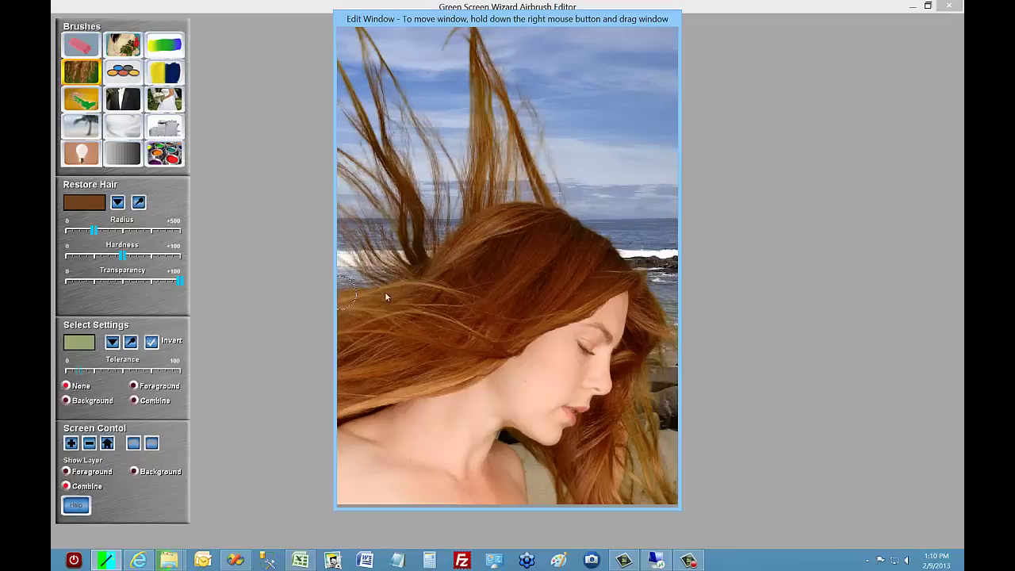
mouse_move(658, 305)
mouse_down()
mouse_move(636, 252)
mouse_move(669, 309)
mouse_move(678, 364)
mouse_move(670, 408)
mouse_move(654, 385)
mouse_move(647, 421)
mouse_move(647, 401)
mouse_move(660, 497)
mouse_move(690, 413)
mouse_move(685, 333)
mouse_move(619, 252)
mouse_move(547, 201)
mouse_move(489, 204)
mouse_move(540, 182)
mouse_move(511, 118)
mouse_move(502, 55)
mouse_move(470, 212)
mouse_move(491, 210)
mouse_move(451, 229)
mouse_move(387, 217)
mouse_move(328, 155)
mouse_move(400, 262)
mouse_move(426, 235)
mouse_move(458, 230)
mouse_move(415, 256)
mouse_up()
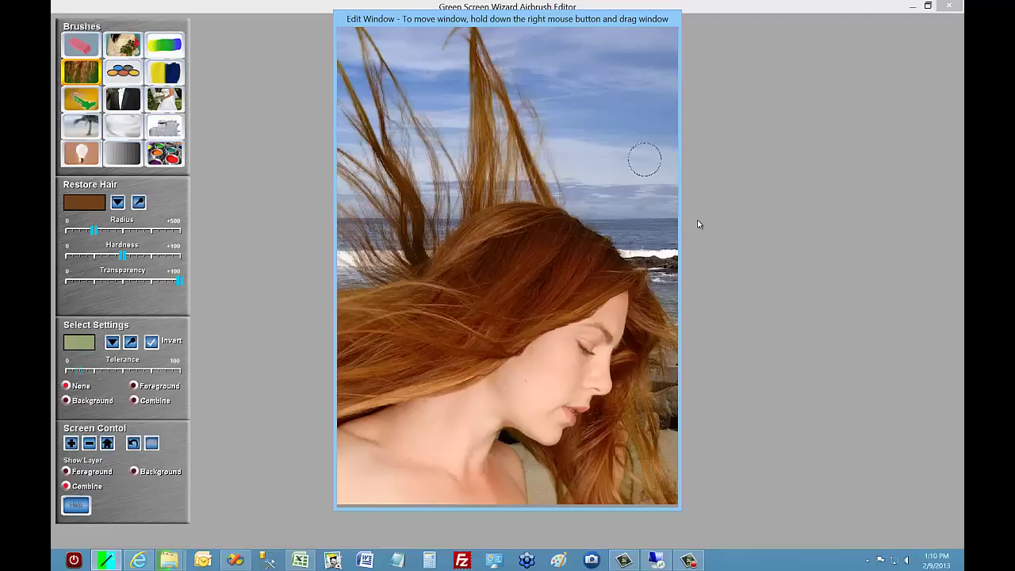
click(954, 7)
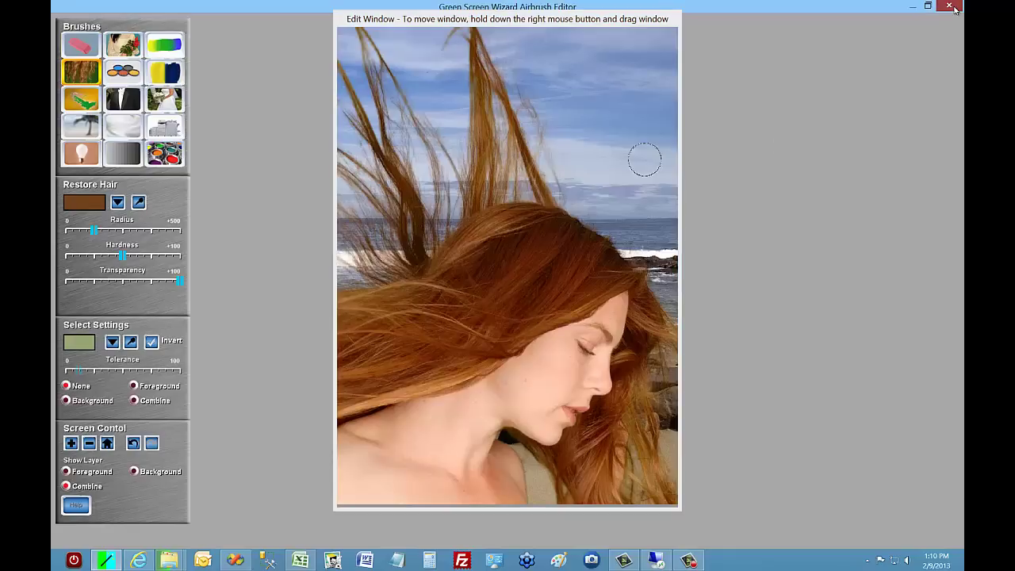
click(954, 8)
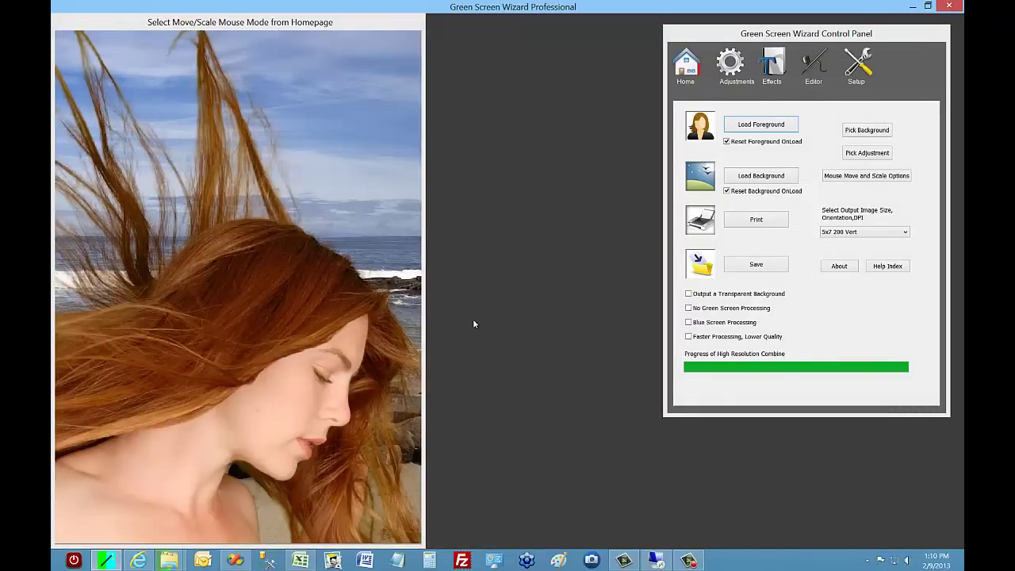
Step: Load Img0120.jpg from GSWDemoFiles as the foreground image without rotation
click(750, 128)
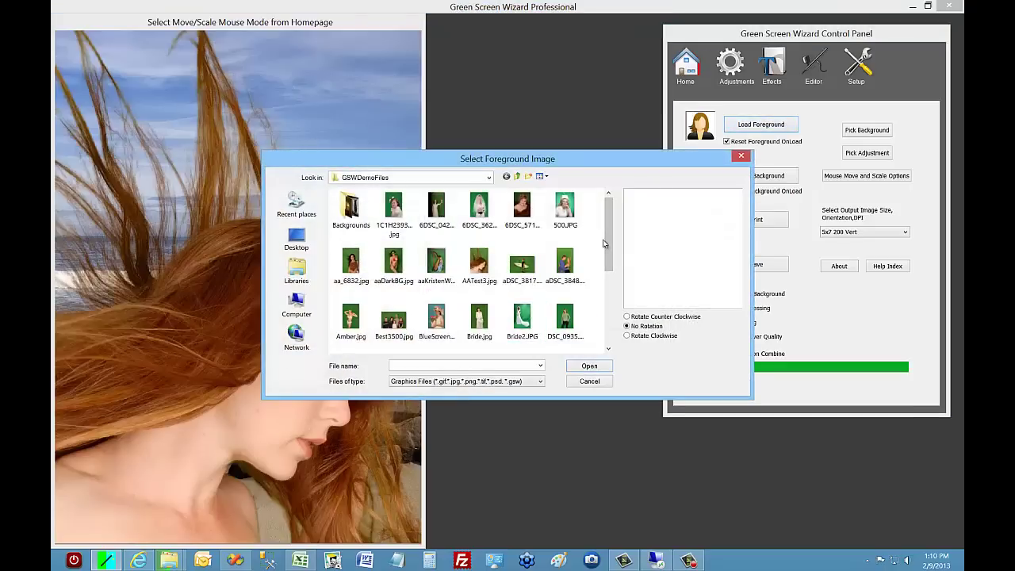
drag(608, 262, 608, 324)
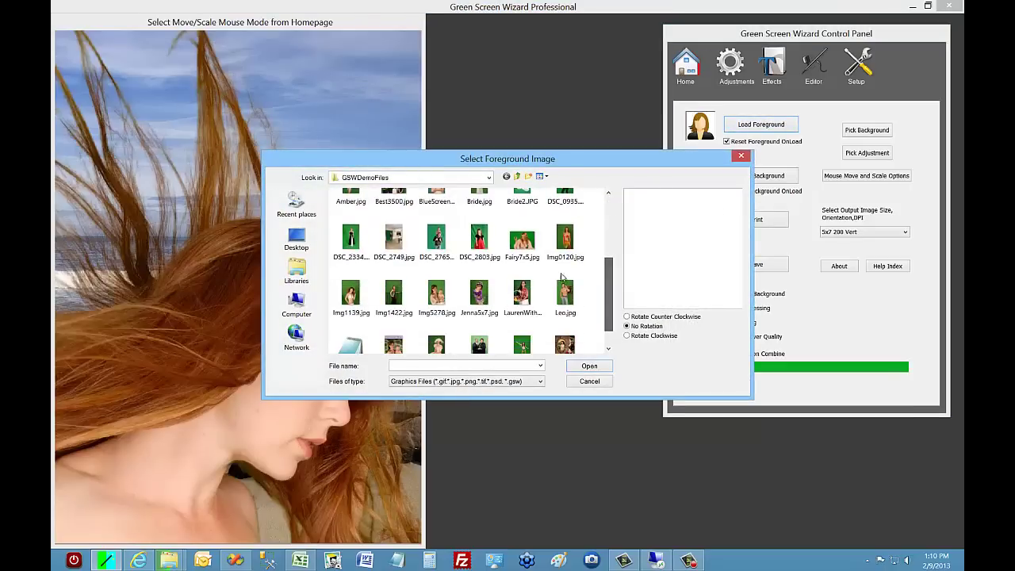
click(565, 239)
click(602, 366)
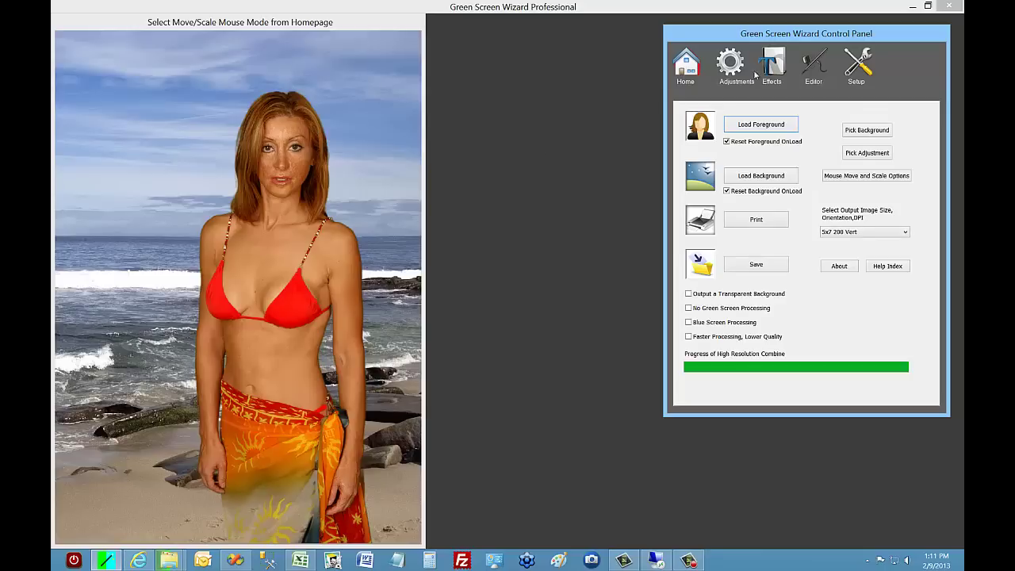
Step: In the airbrush editor, soften the skin across the woman's face with the Smooth brush
click(817, 66)
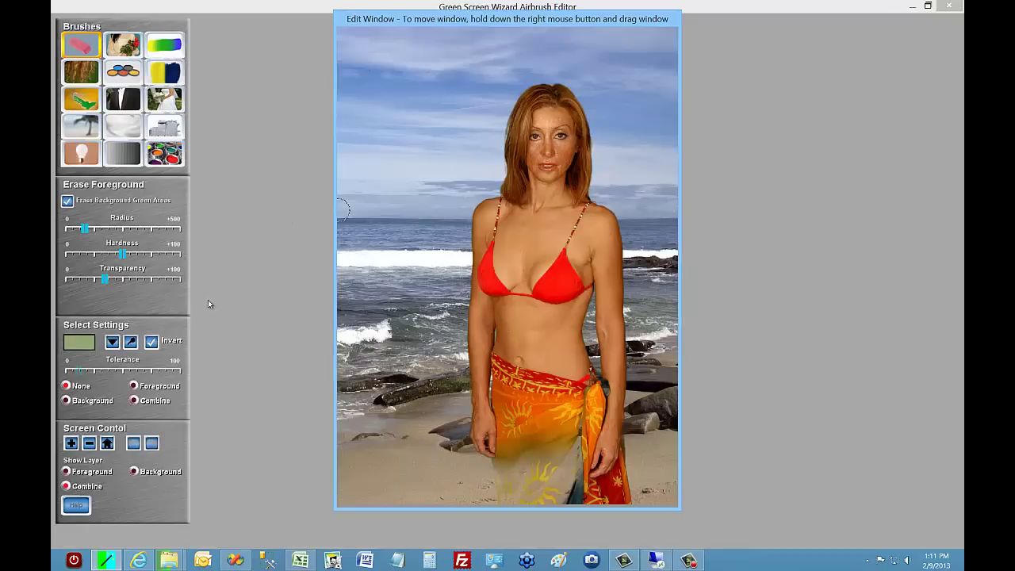
click(71, 444)
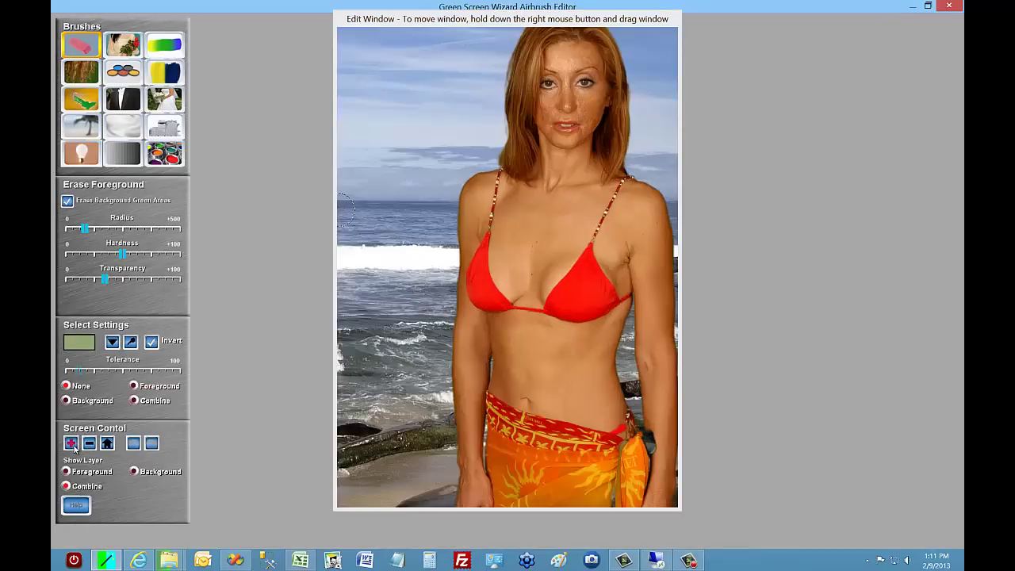
click(71, 444)
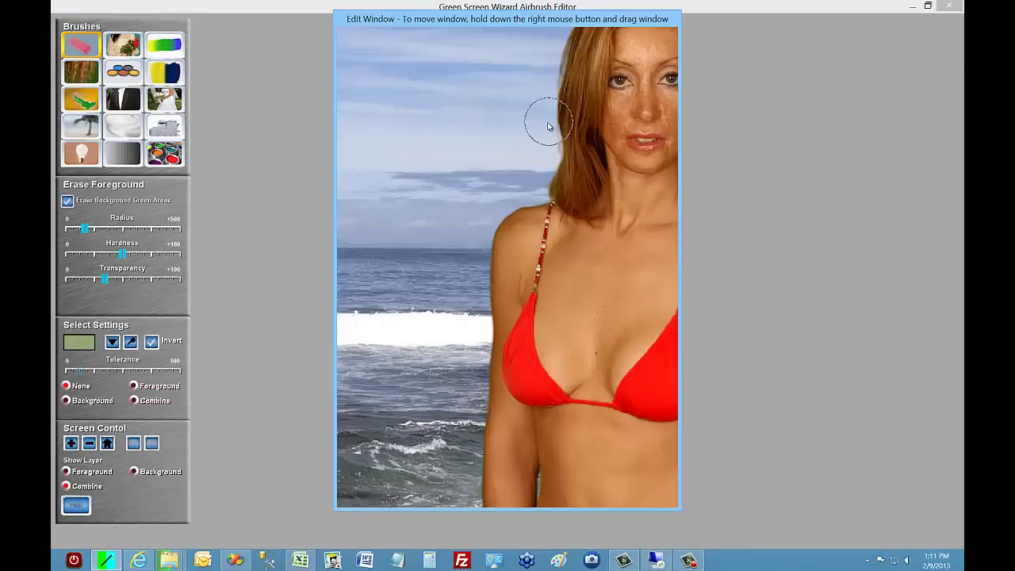
mouse_move(544, 118)
mouse_down()
mouse_move(456, 198)
mouse_move(396, 215)
mouse_up()
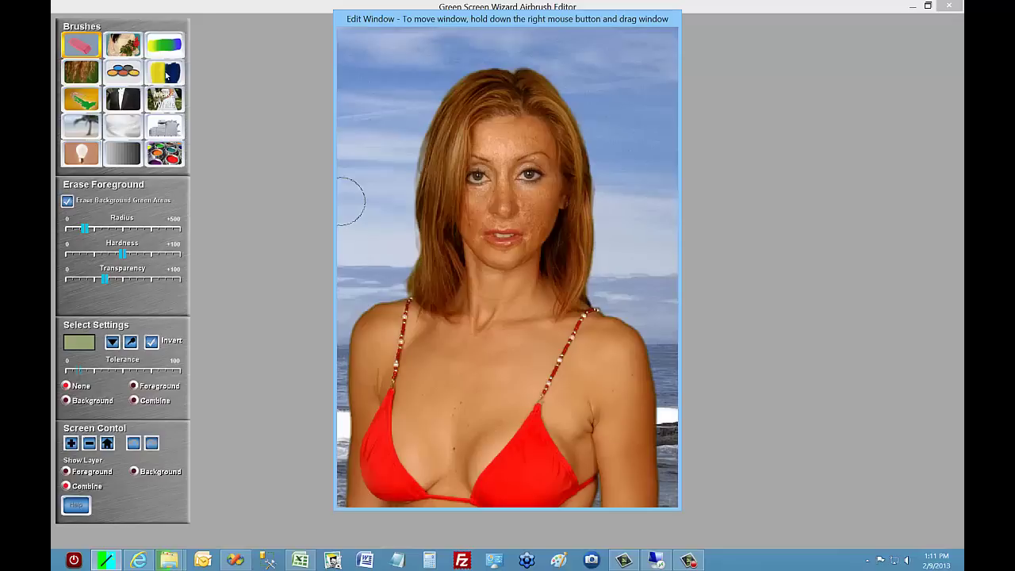
click(123, 126)
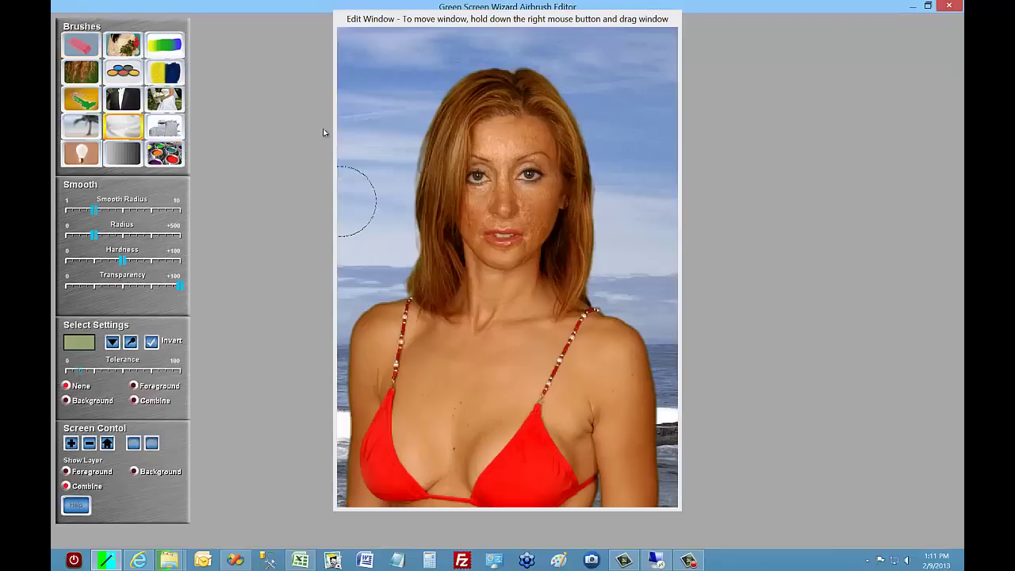
mouse_move(476, 128)
mouse_down()
mouse_move(492, 150)
mouse_move(464, 210)
mouse_move(543, 237)
mouse_move(466, 218)
mouse_move(515, 210)
mouse_move(535, 139)
mouse_move(539, 227)
mouse_move(495, 230)
mouse_move(481, 87)
mouse_move(444, 222)
mouse_move(547, 241)
mouse_up()
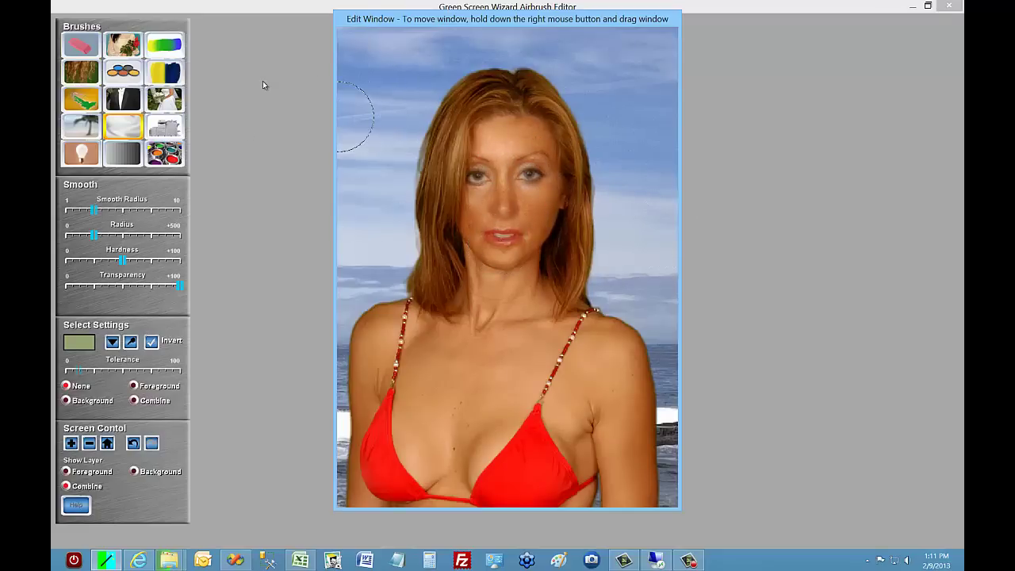
Step: Bring back the detail in the eyes and lips using a very small Restore Foreground brush with Transparency at about three quarters
click(123, 46)
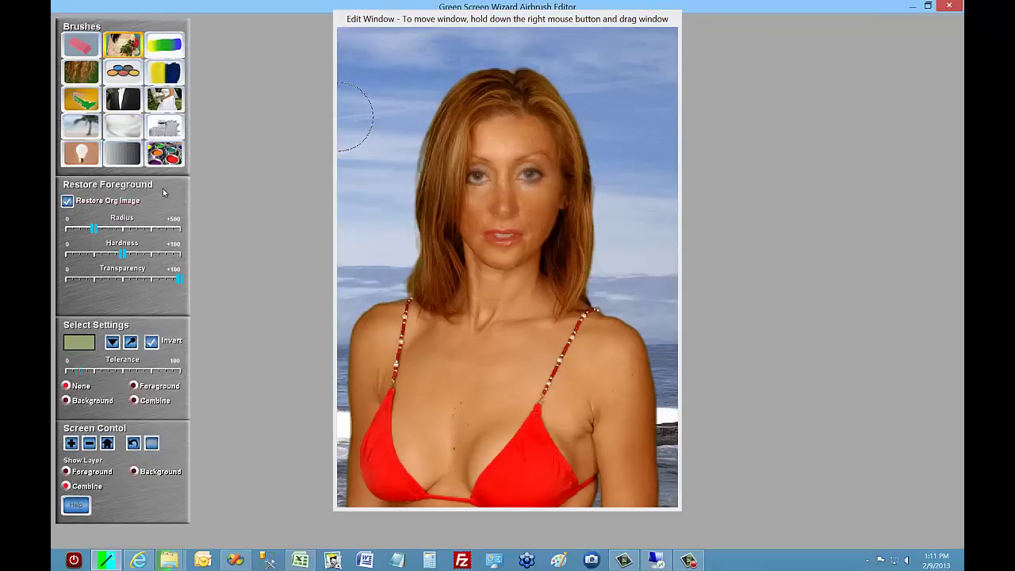
click(87, 231)
drag(88, 231, 70, 230)
click(153, 281)
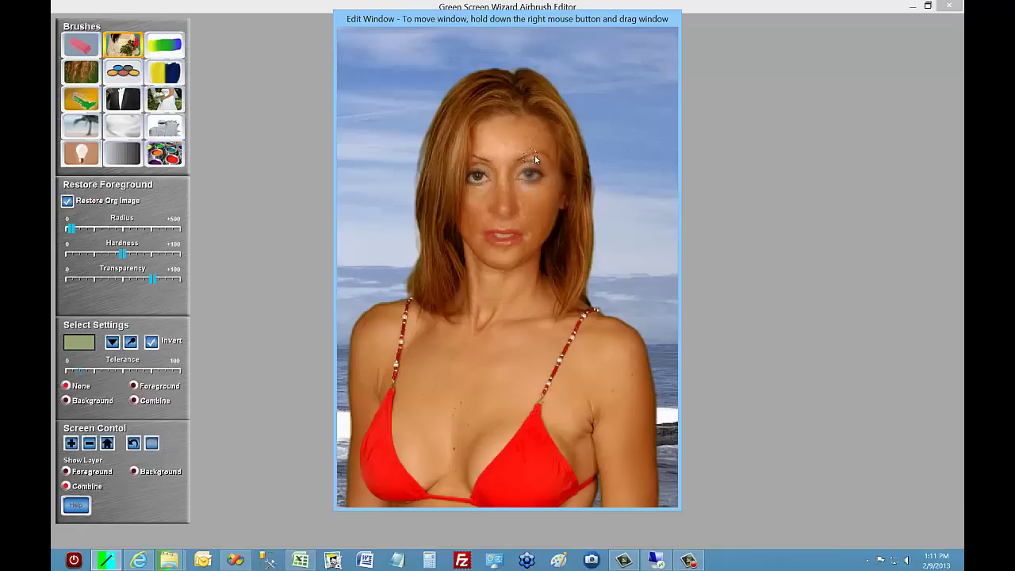
mouse_move(532, 168)
mouse_down()
mouse_move(527, 176)
mouse_move(536, 175)
mouse_up()
drag(517, 242, 492, 236)
Step: Sample the woman's brown hair for the Restore Hair brush and restore the fine strands along the hair's outer edges
click(91, 77)
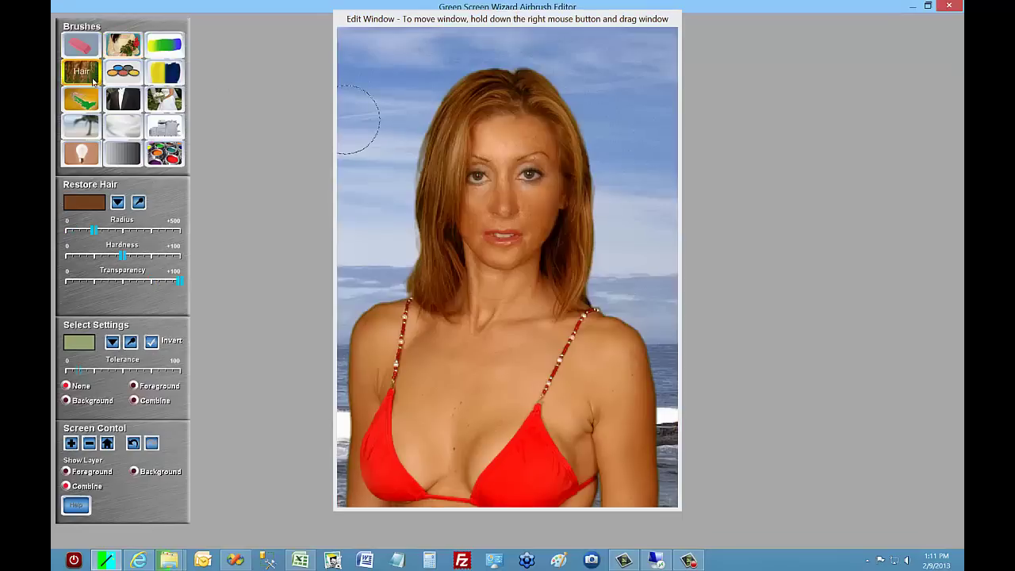
click(139, 202)
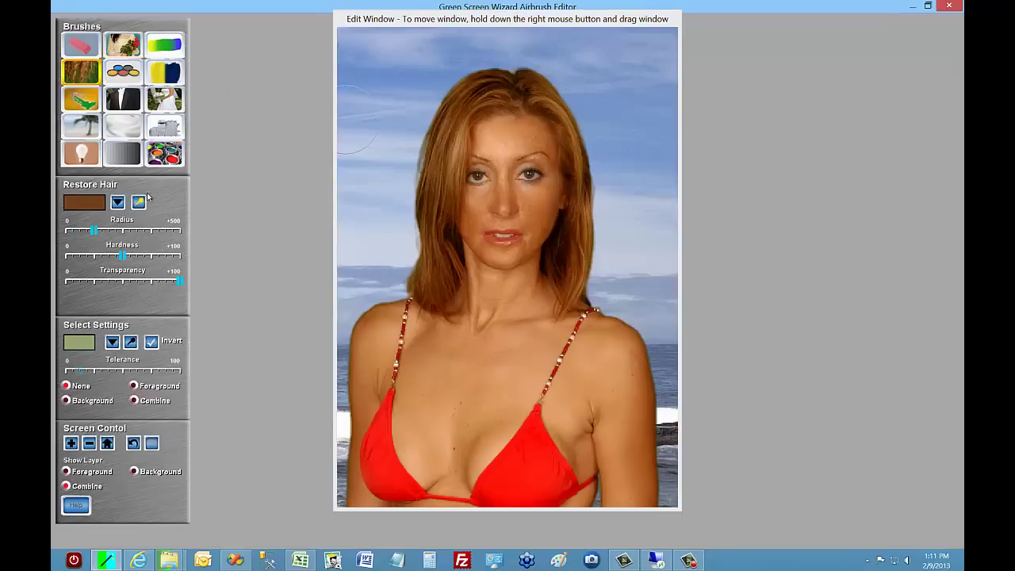
click(412, 158)
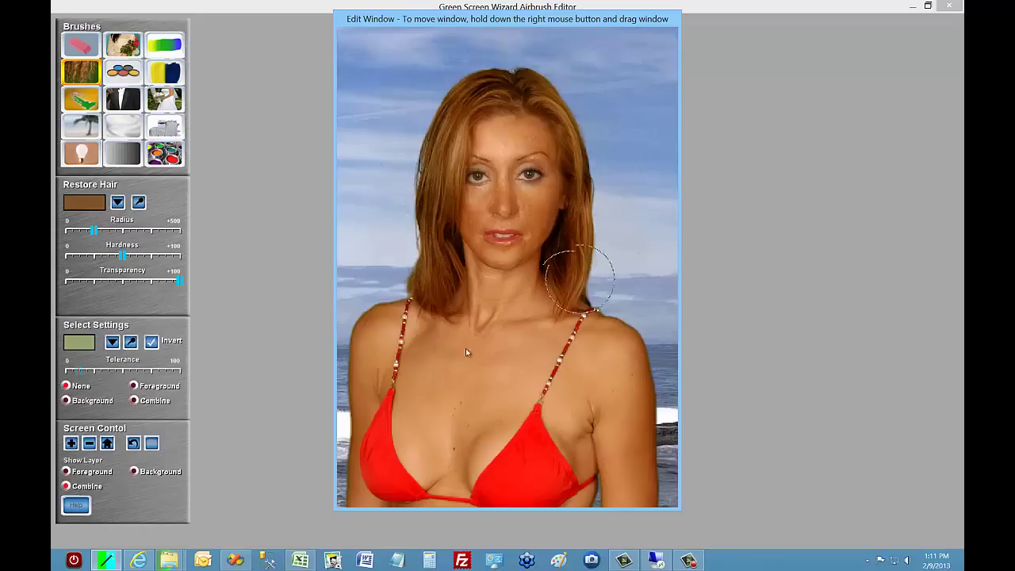
Step: Check the skirt in the original foreground layer, and set the Restore Foreground brush to a larger Radius and Transparency 100
click(107, 443)
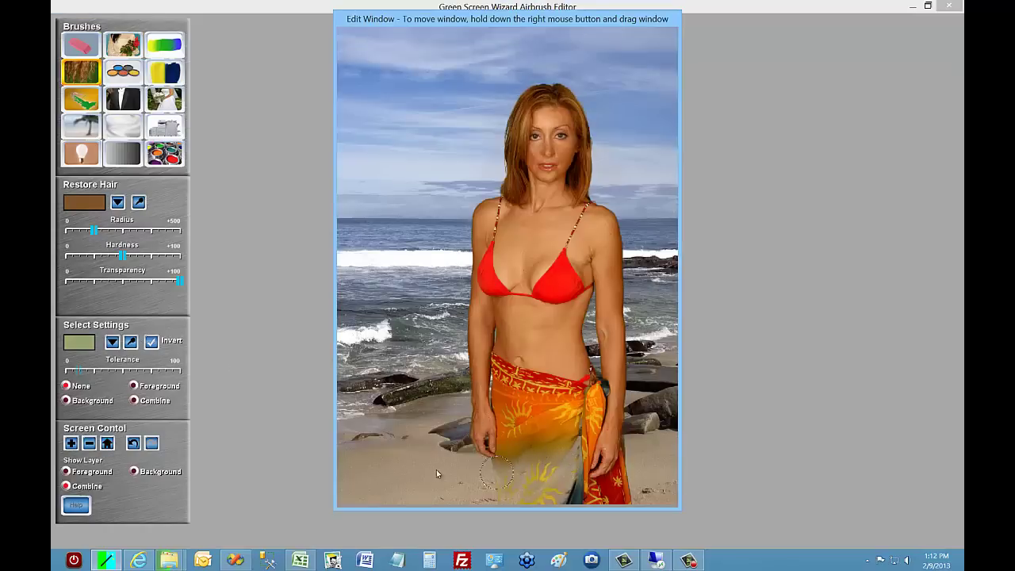
click(86, 476)
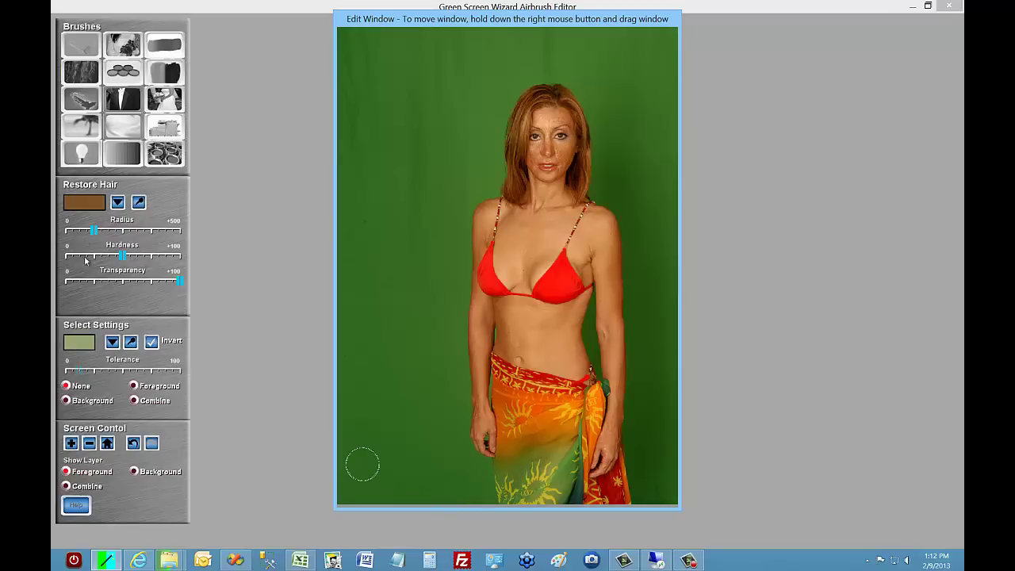
click(83, 486)
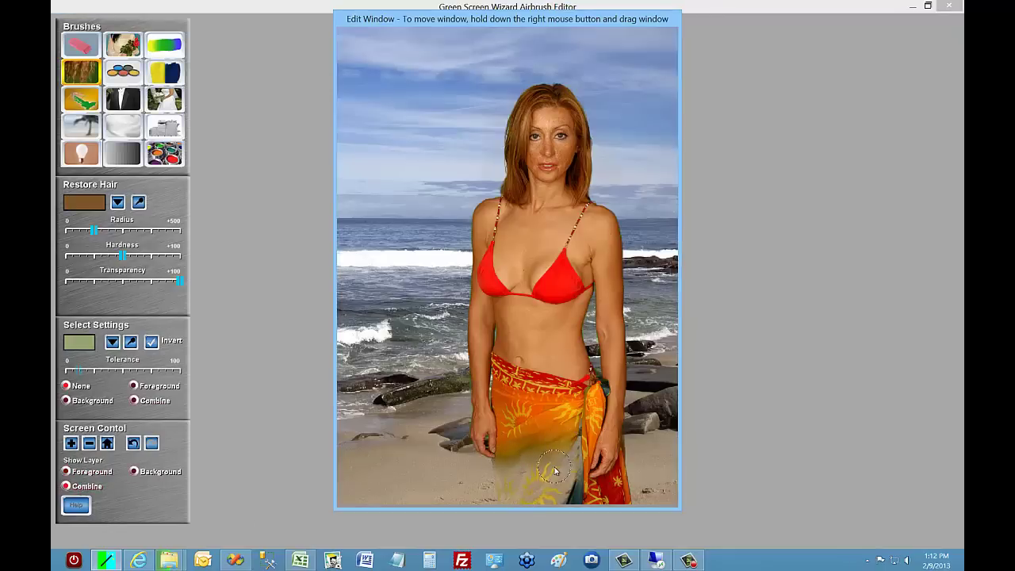
click(122, 45)
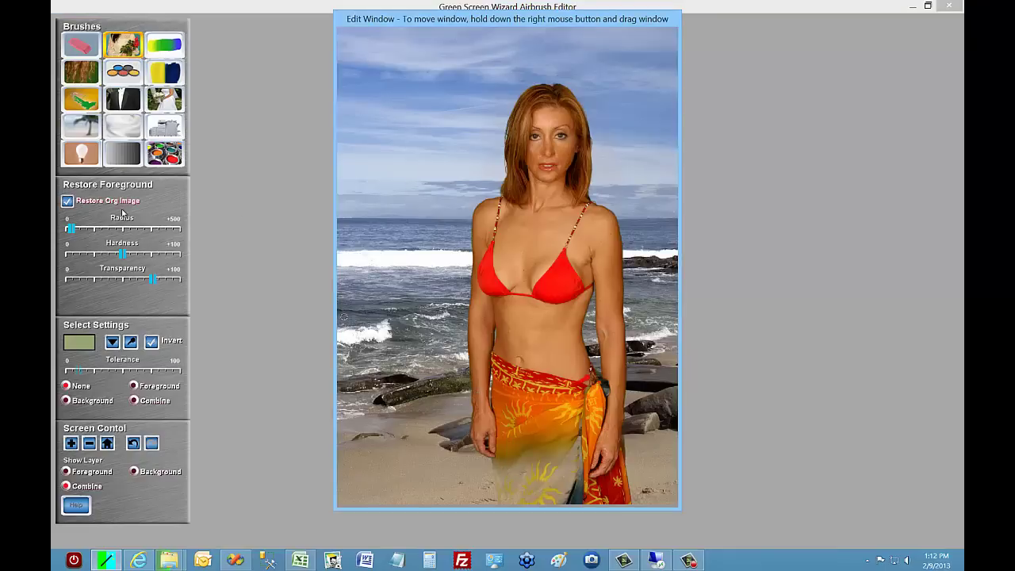
drag(70, 228, 89, 228)
drag(152, 280, 181, 281)
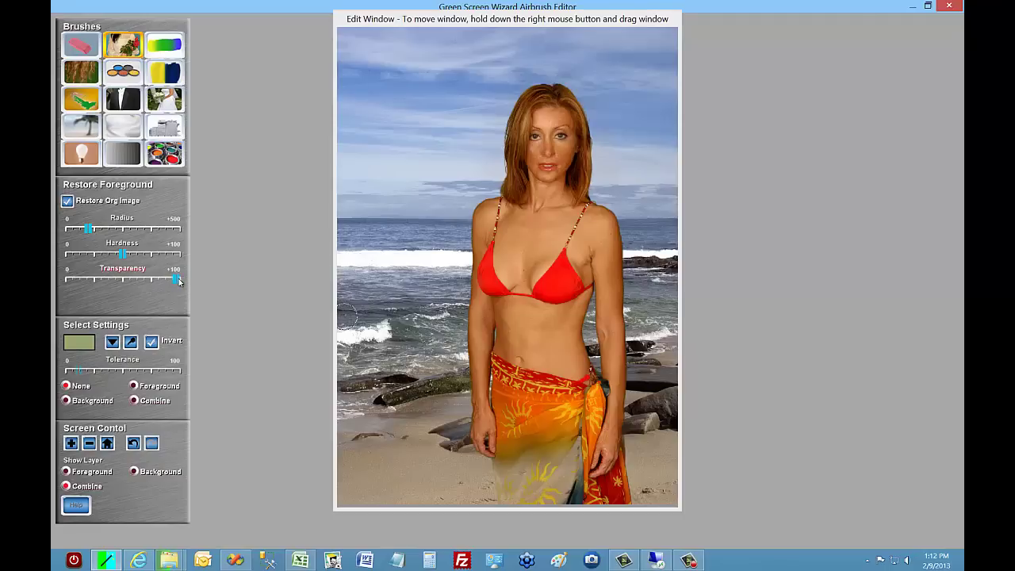
Step: Try restoring the faded lower skirt with the Restore Foreground brush, and undo the last stroke
click(556, 473)
mouse_move(556, 473)
mouse_down()
mouse_move(508, 461)
mouse_move(515, 496)
mouse_move(529, 471)
mouse_move(532, 491)
mouse_move(548, 445)
mouse_move(564, 491)
mouse_move(580, 439)
mouse_move(548, 506)
mouse_move(534, 510)
mouse_move(502, 468)
mouse_move(512, 501)
mouse_up()
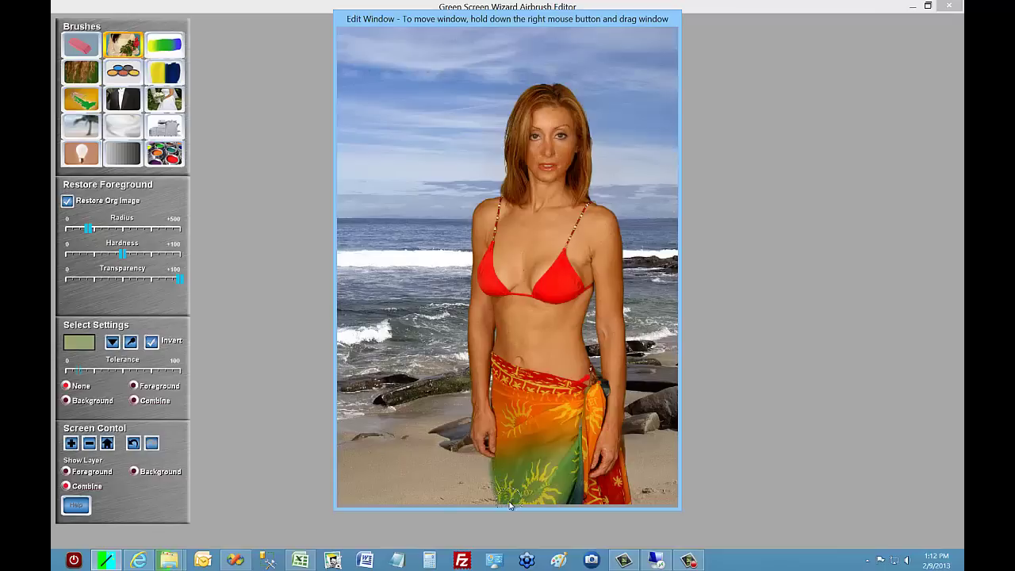
click(135, 444)
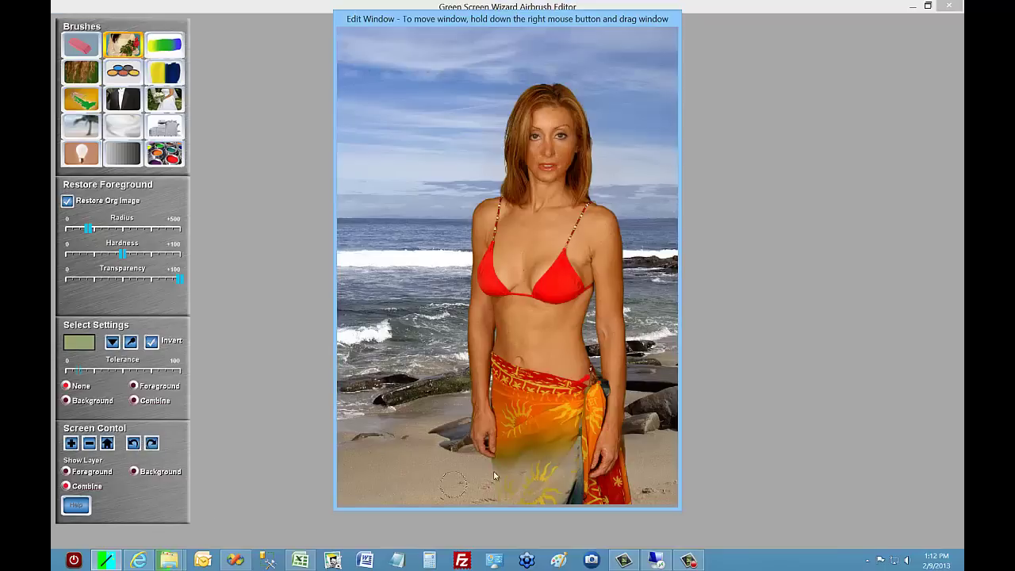
Step: Repaint the faded lower part of the patterned skirt with the Restore Foreground brush
mouse_move(506, 470)
mouse_down()
mouse_move(515, 503)
mouse_move(537, 459)
mouse_move(518, 481)
mouse_move(509, 475)
mouse_move(550, 455)
mouse_move(544, 487)
mouse_up()
mouse_move(558, 441)
mouse_down()
mouse_move(575, 476)
mouse_move(553, 512)
mouse_move(523, 503)
mouse_move(591, 392)
mouse_move(587, 381)
mouse_move(523, 377)
mouse_move(658, 498)
mouse_up()
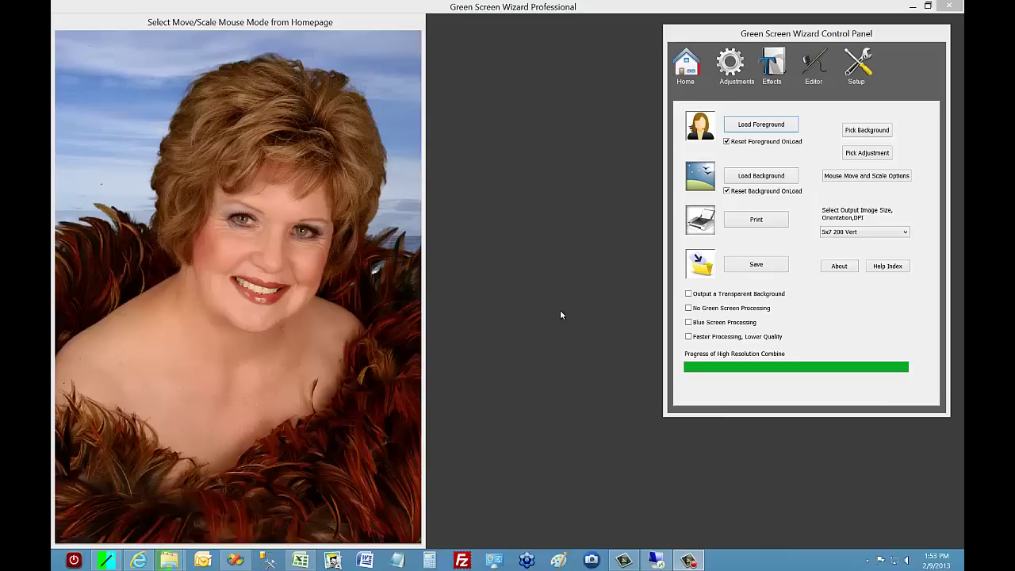
Step: Open the feather-wrapped woman's portrait in the airbrush editor and choose the Paint brush for retouching her face
click(814, 65)
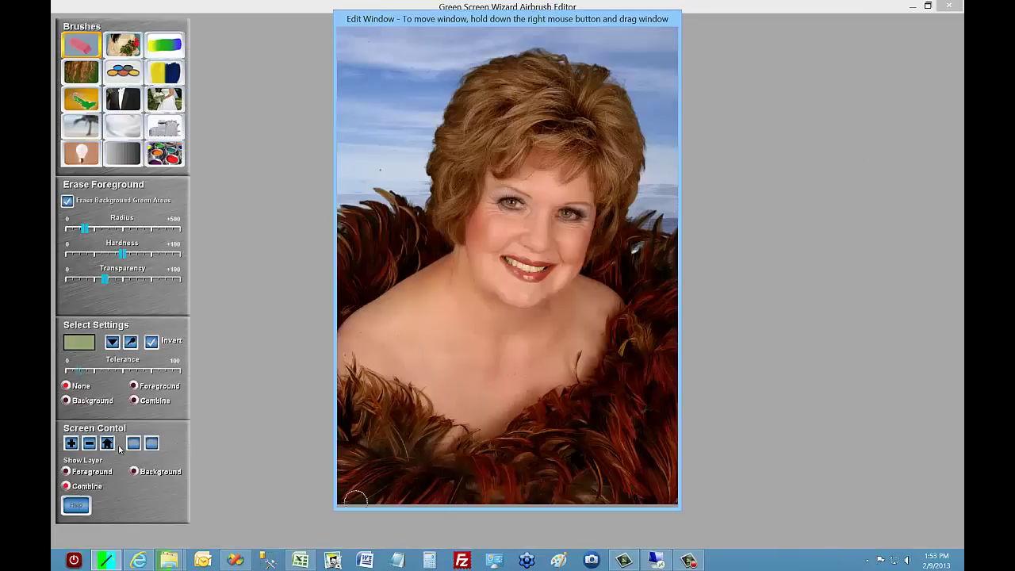
click(70, 443)
click(70, 443)
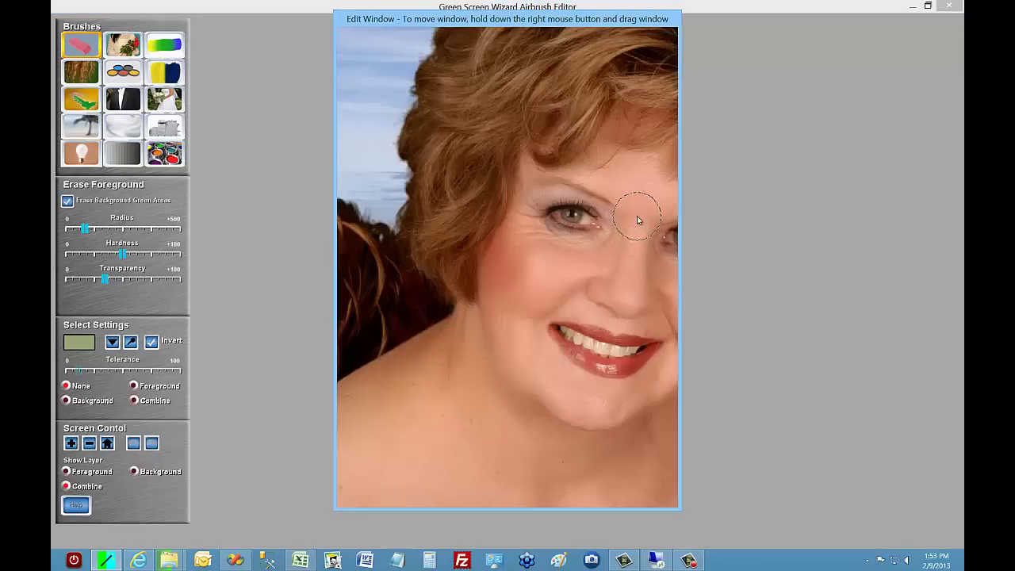
drag(638, 219, 526, 232)
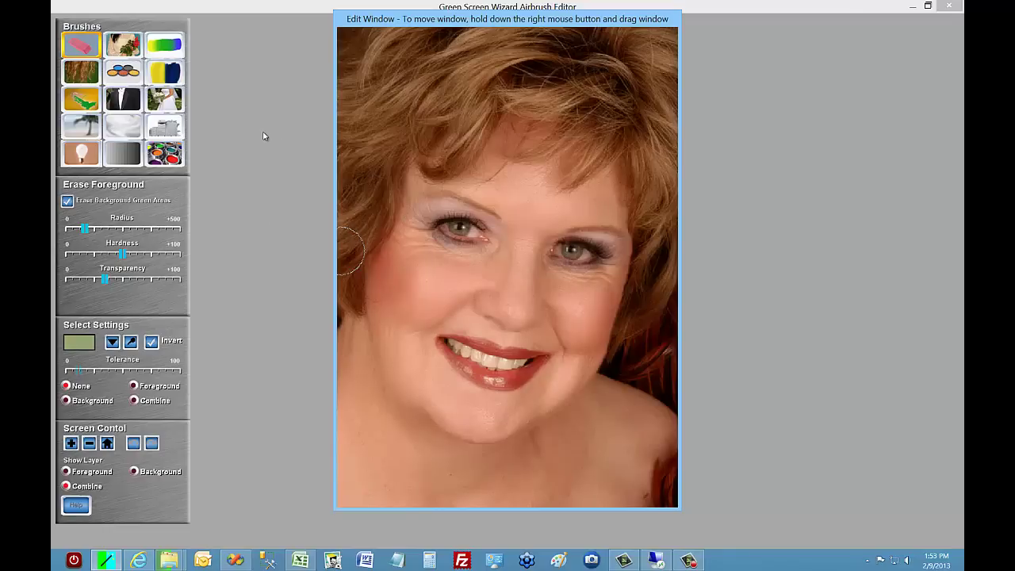
click(167, 153)
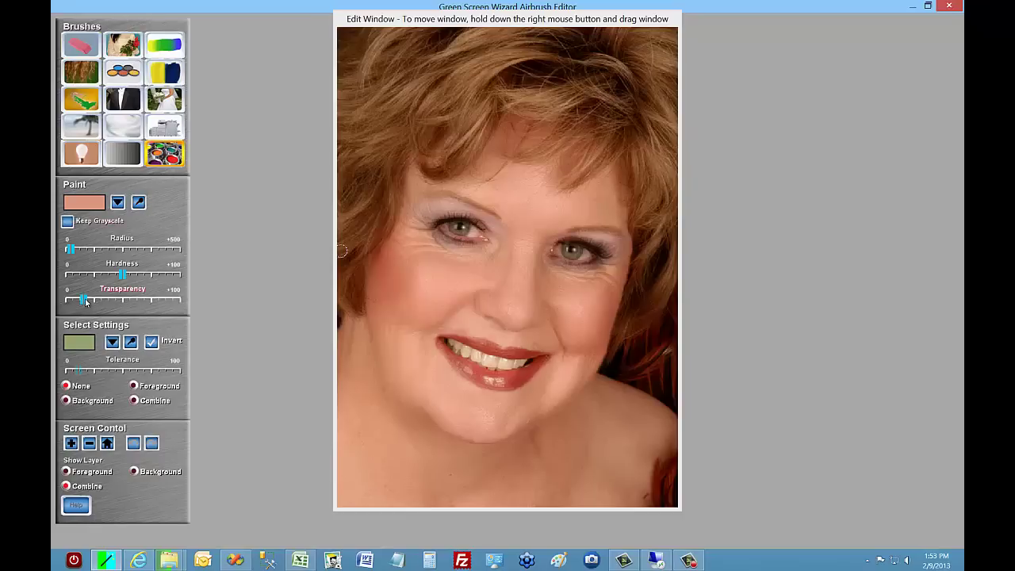
Step: Try painting over the wrinkles beside her eye with a sampled skin tone at Transparency 100, and undo the stroke
click(150, 305)
drag(151, 308, 181, 303)
click(139, 203)
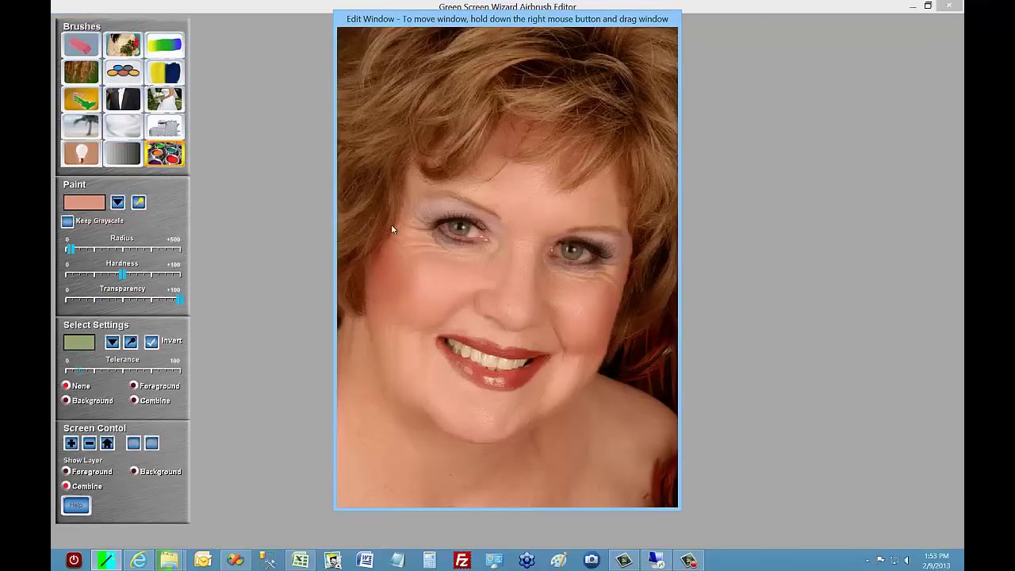
click(411, 238)
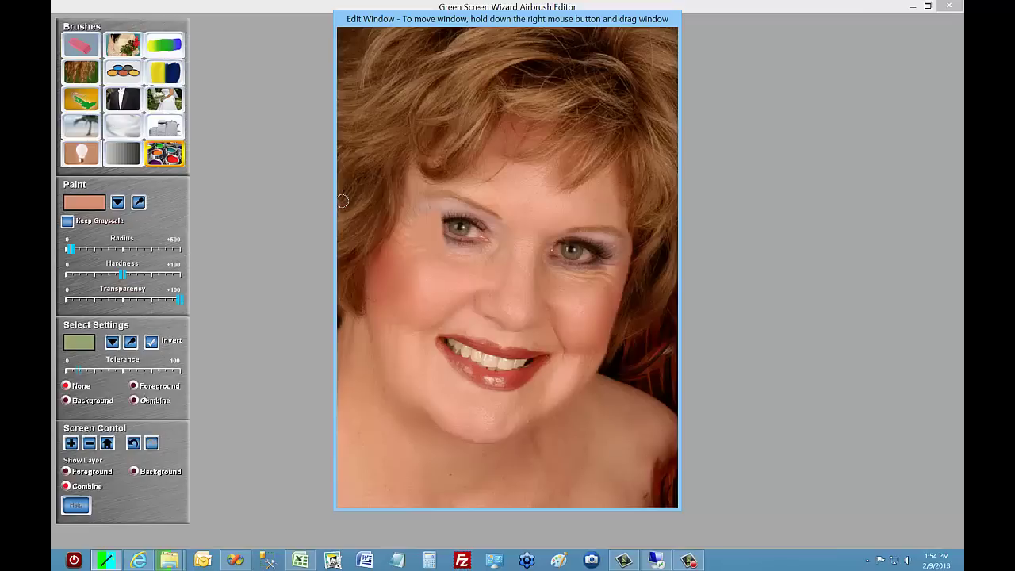
click(134, 443)
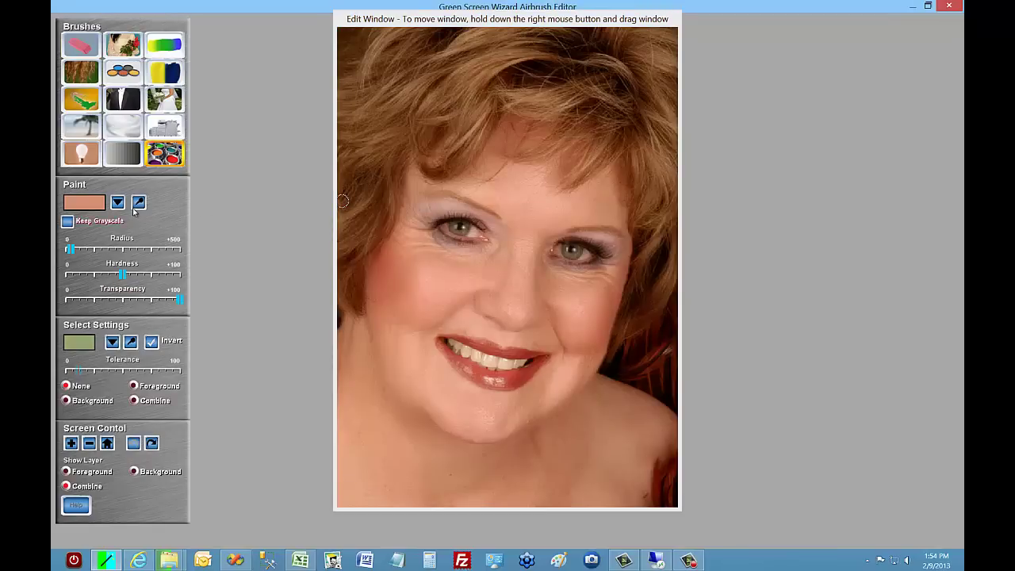
Step: Set a low Paint Transparency and softly paint out the wrinkles beside and beneath the eye on the image's left
click(144, 301)
drag(144, 303, 79, 302)
click(422, 227)
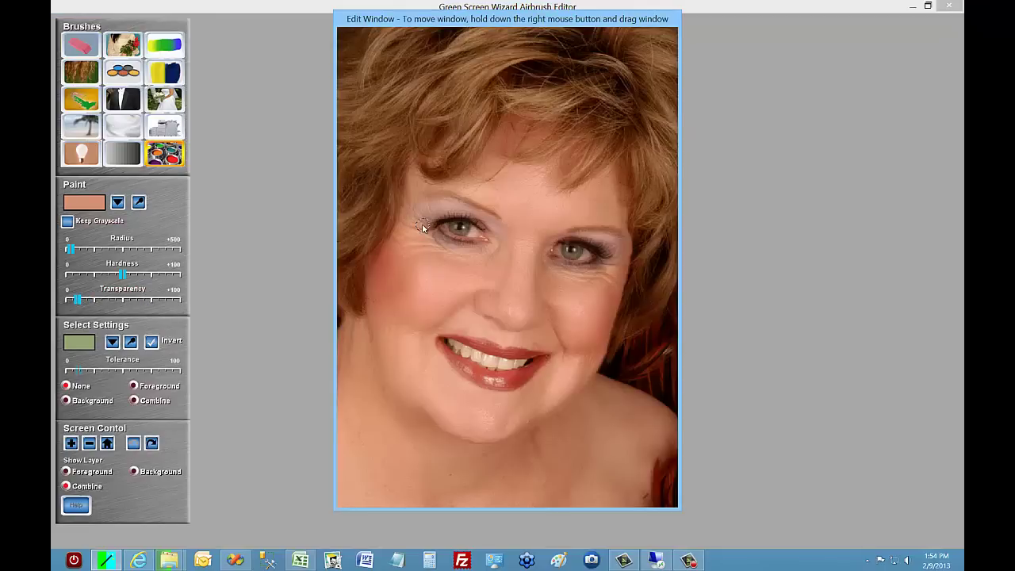
mouse_move(417, 228)
mouse_down()
mouse_move(425, 207)
mouse_move(414, 223)
mouse_move(431, 242)
mouse_move(468, 250)
mouse_move(410, 230)
mouse_move(425, 221)
mouse_up()
mouse_move(424, 226)
mouse_down()
mouse_move(441, 246)
mouse_move(405, 238)
mouse_up()
drag(475, 253, 497, 236)
Step: Touch up the skin under that eye with a lighter sampled tone, and redden the cheek below using its sampled color and a larger Radius
click(137, 202)
click(413, 256)
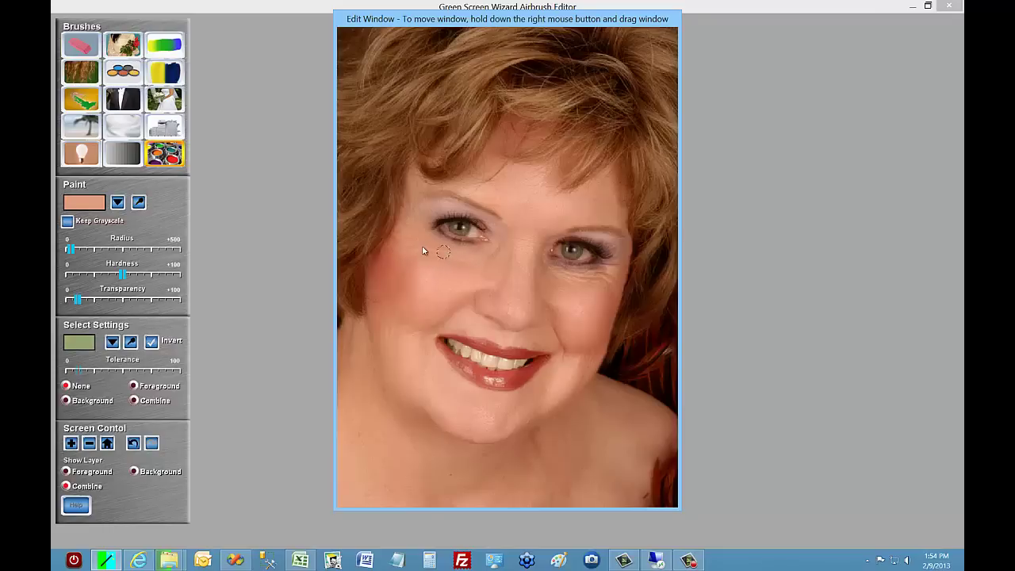
click(390, 277)
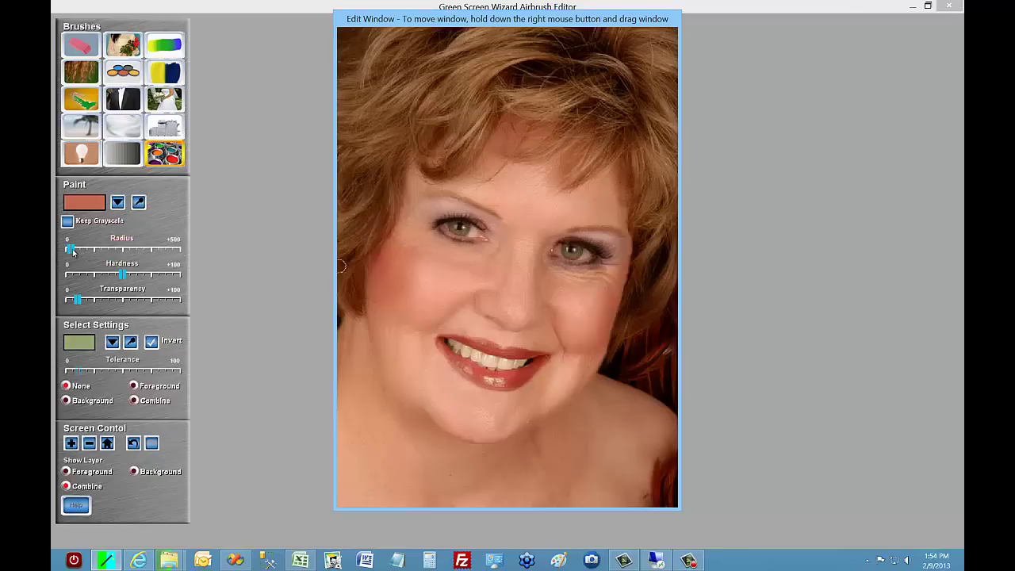
drag(71, 250, 81, 249)
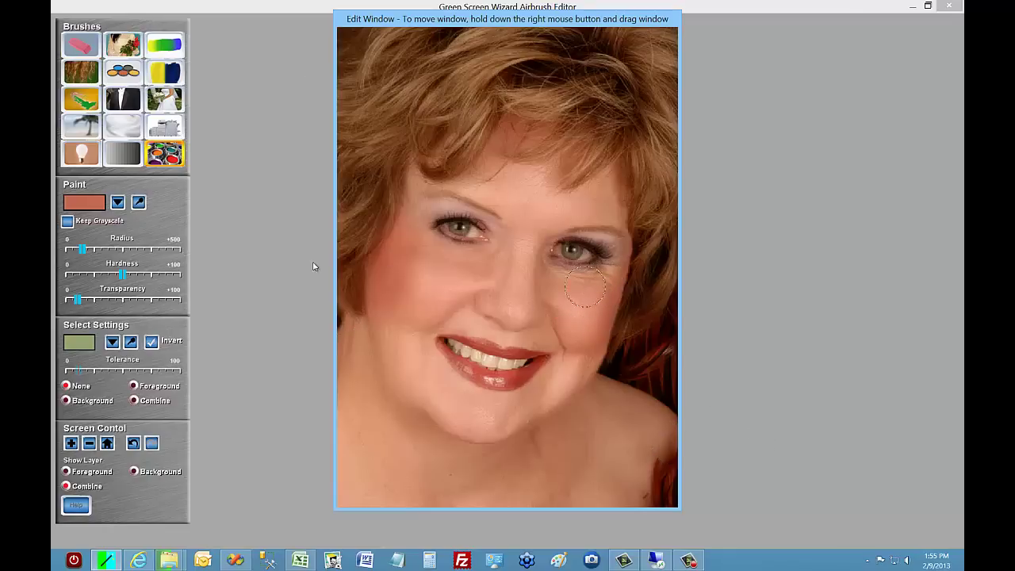
Step: Sample the skin near the other eye, reduce the Paint Radius, and paint out the wrinkles beneath that eye
click(139, 203)
click(615, 271)
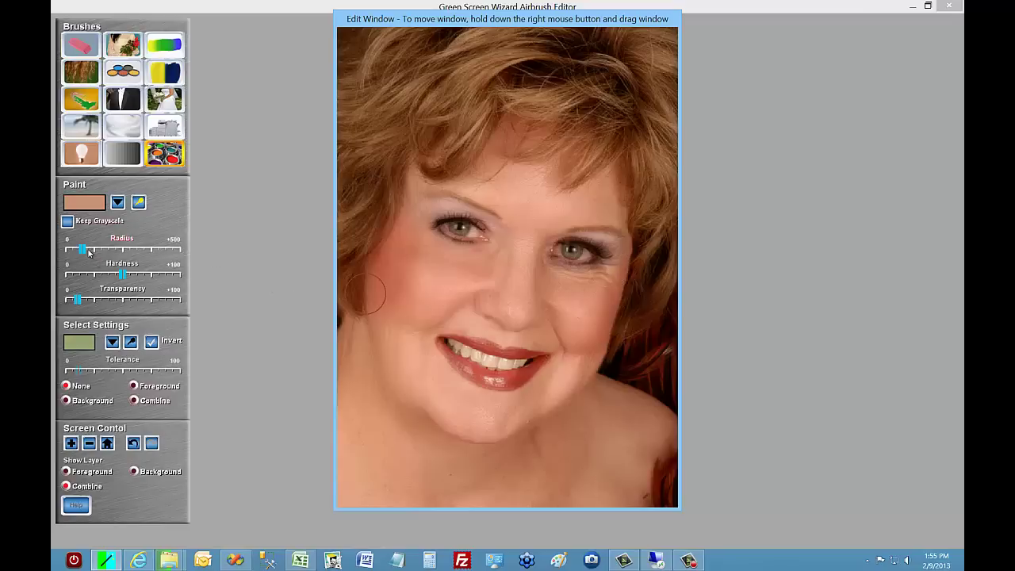
drag(82, 249, 73, 251)
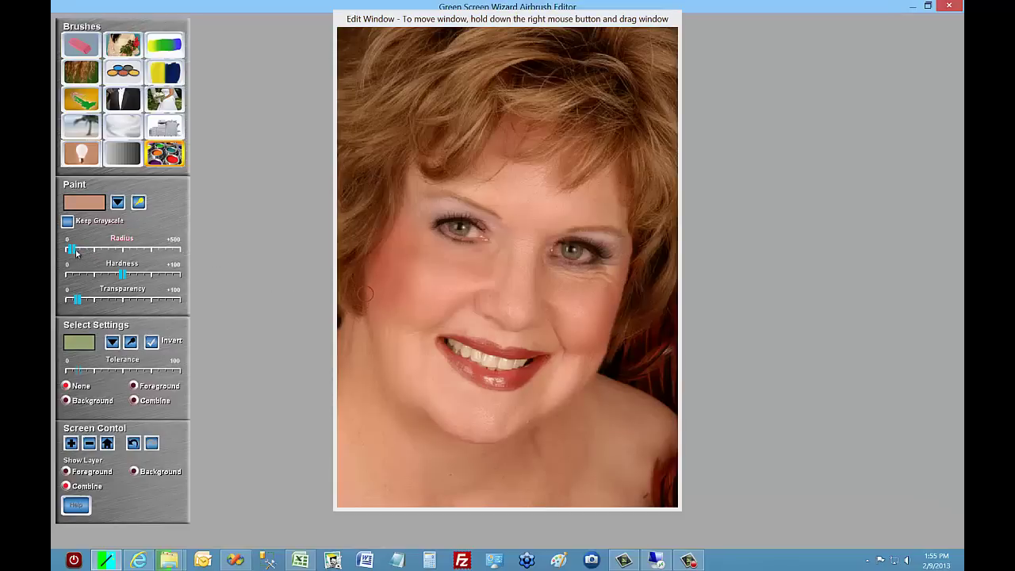
click(573, 283)
click(593, 274)
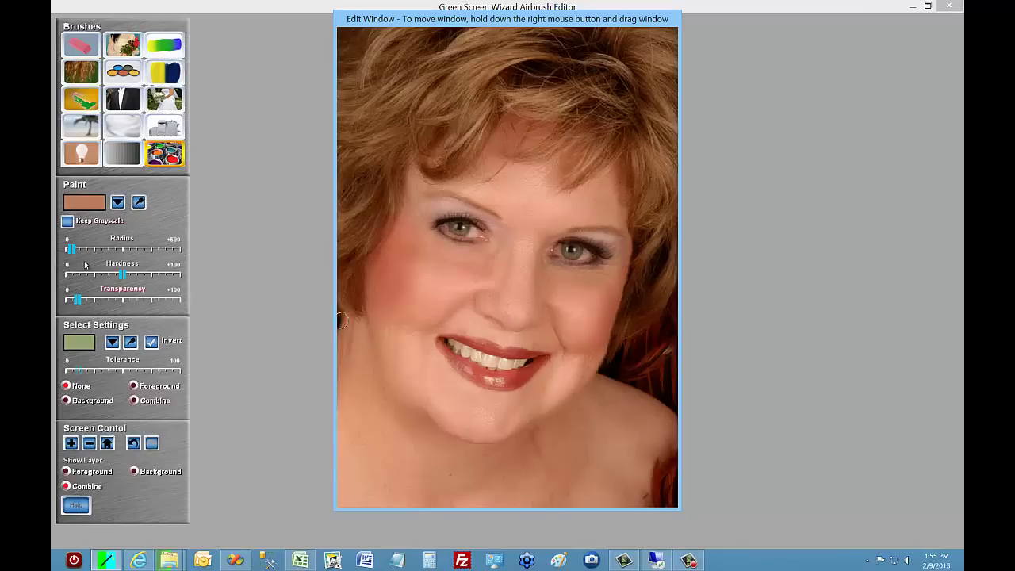
Step: Sample a pinkish facial skin tone and blend it over the cheek on the image's right with a larger Radius and slightly higher Transparency
click(138, 202)
click(520, 267)
click(573, 297)
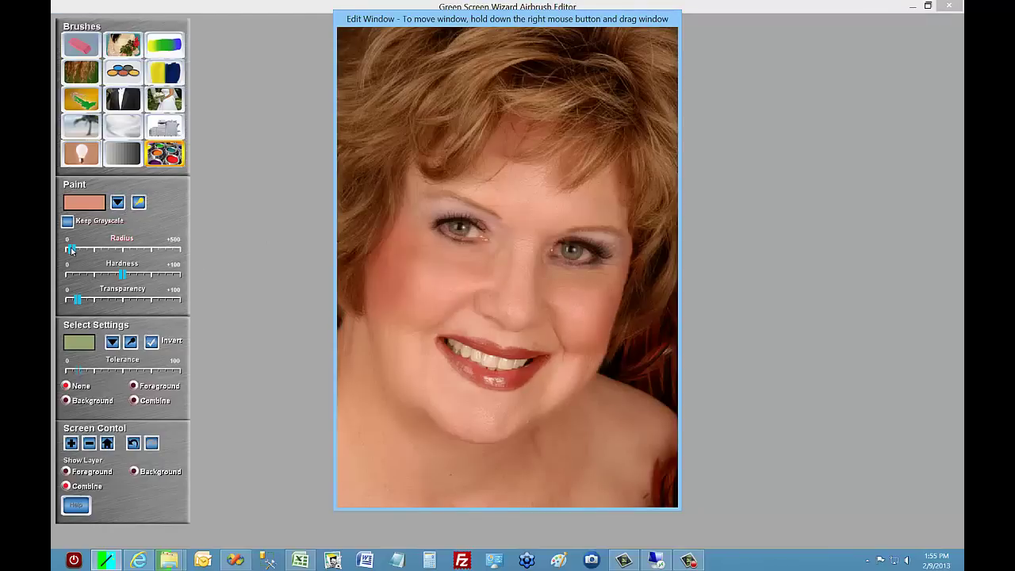
drag(70, 249, 89, 249)
click(564, 290)
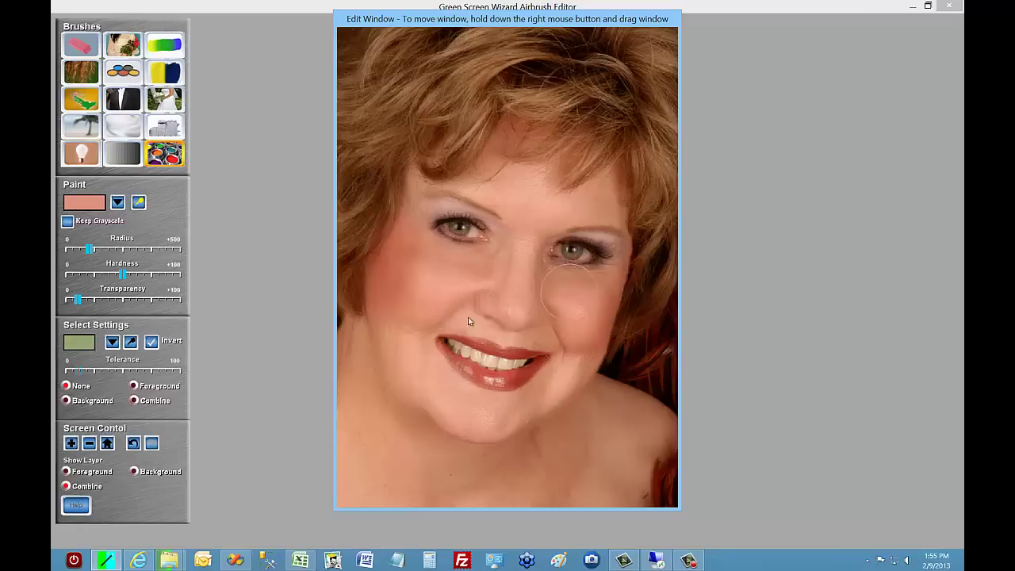
drag(77, 300, 80, 299)
click(554, 279)
click(575, 291)
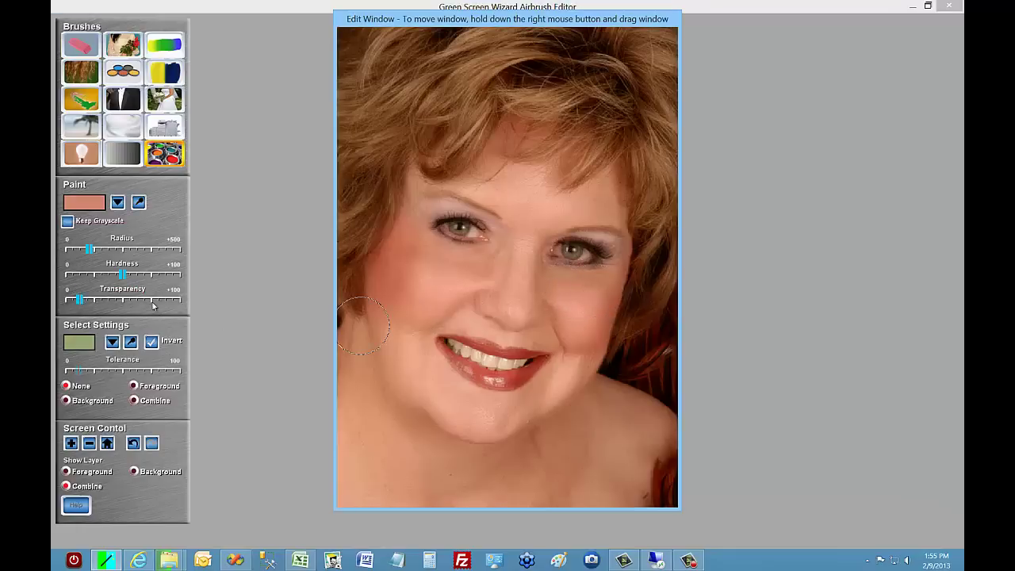
Step: Retouch the same cheek with a smaller Paint Radius, undo the last stroke, and repaint the area under the eye
drag(89, 249, 80, 250)
mouse_move(559, 288)
mouse_down()
mouse_move(589, 294)
mouse_move(570, 290)
mouse_move(614, 280)
mouse_move(566, 294)
mouse_move(584, 320)
mouse_move(573, 316)
mouse_move(579, 297)
mouse_move(564, 293)
mouse_move(582, 297)
mouse_up()
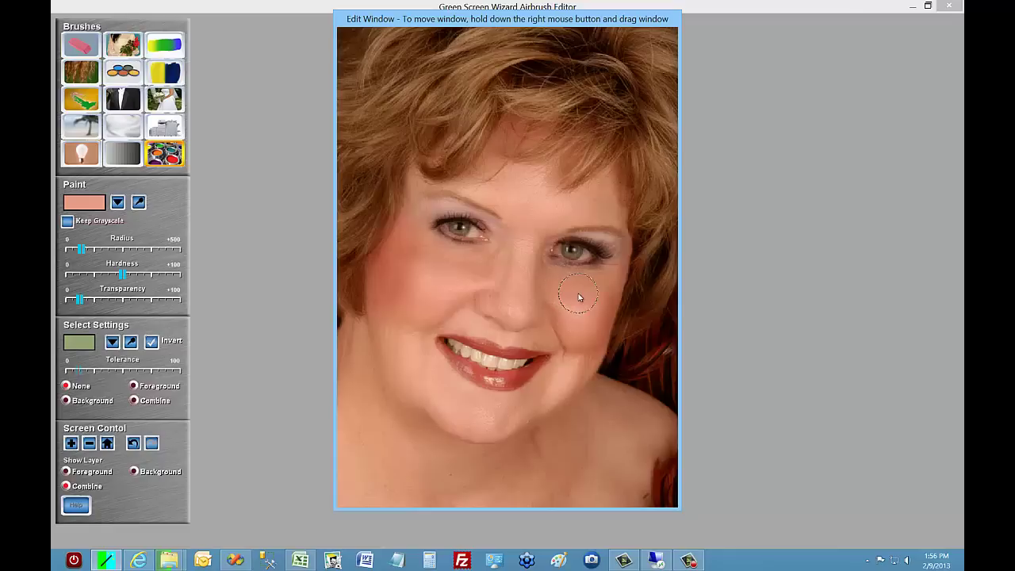
click(134, 443)
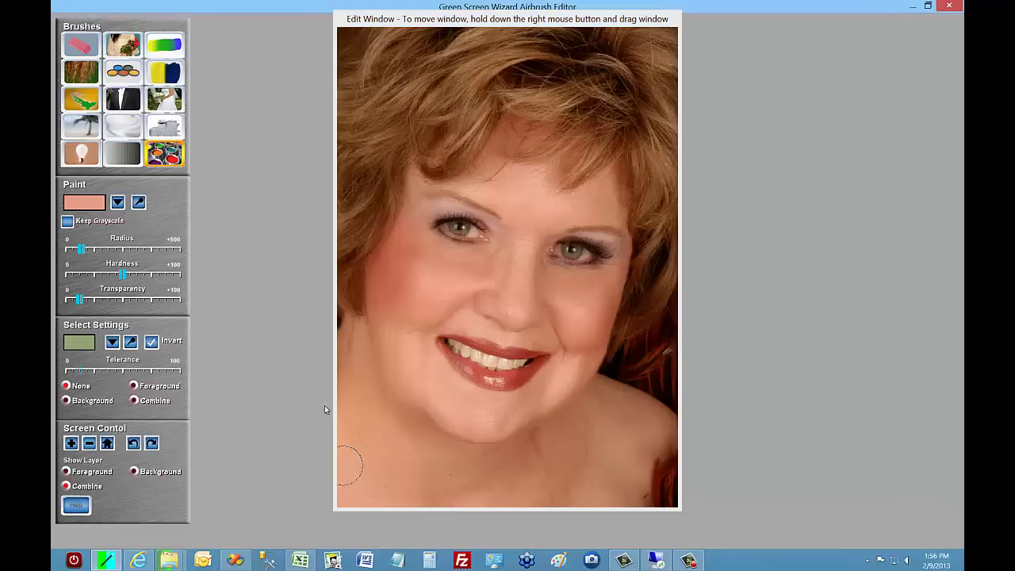
mouse_move(485, 344)
mouse_down()
mouse_move(574, 313)
mouse_move(584, 298)
mouse_move(569, 293)
mouse_move(587, 291)
mouse_move(565, 280)
mouse_move(601, 287)
mouse_up()
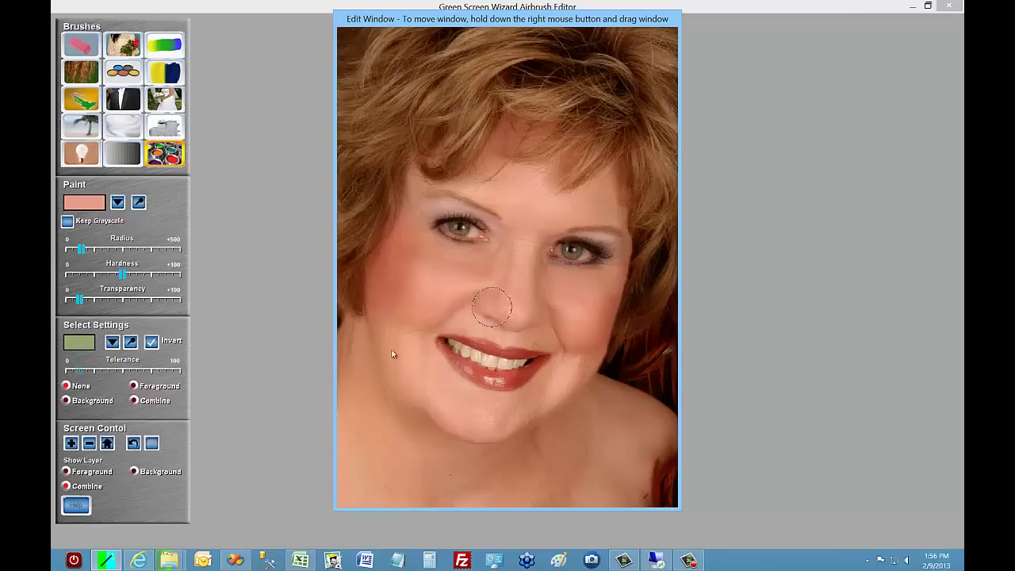
Step: Darken the eyebrow slightly with the Brightness brush, and brighten both eyes with the setting moved toward Brighter
click(82, 153)
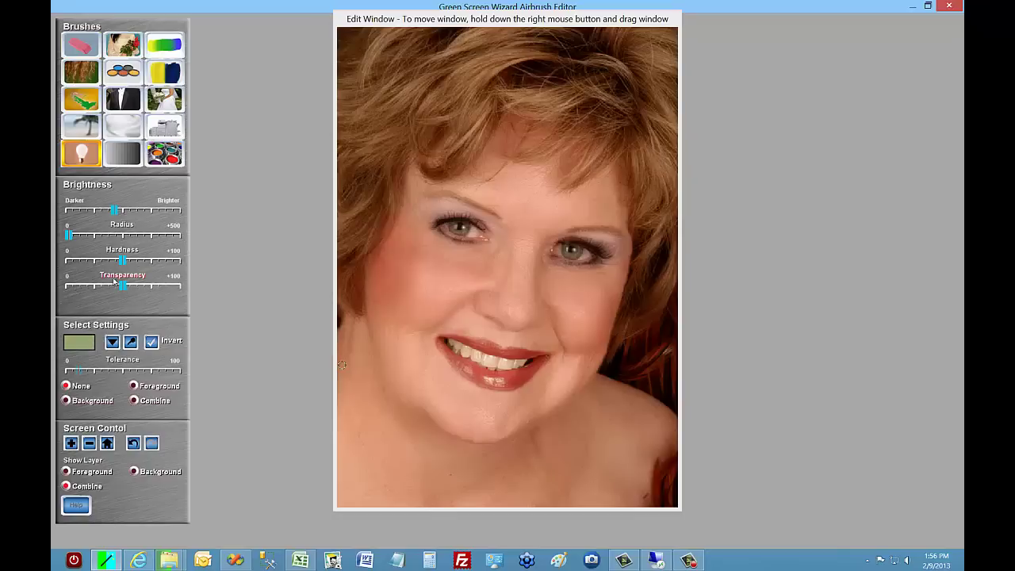
click(471, 210)
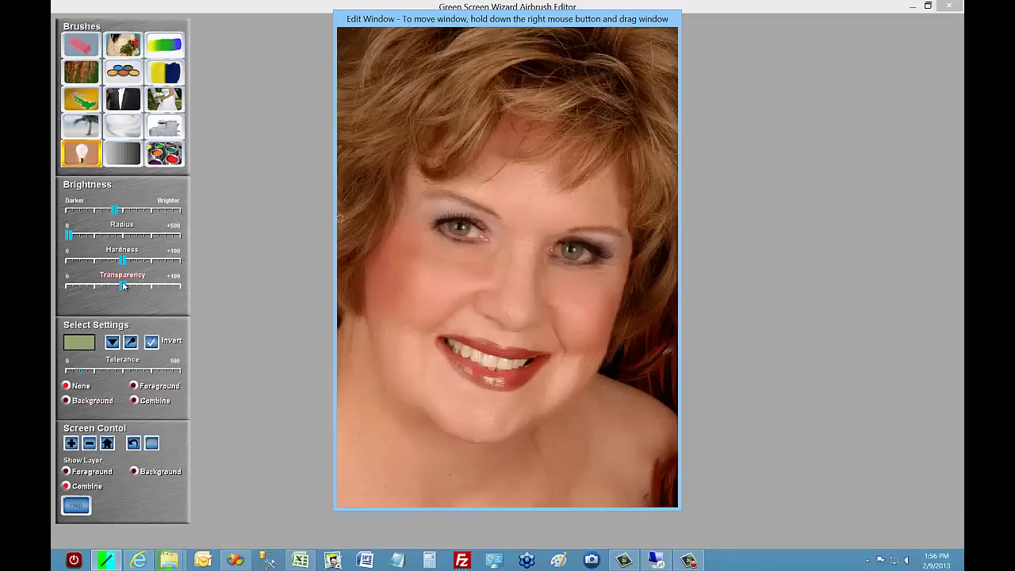
drag(115, 210, 127, 211)
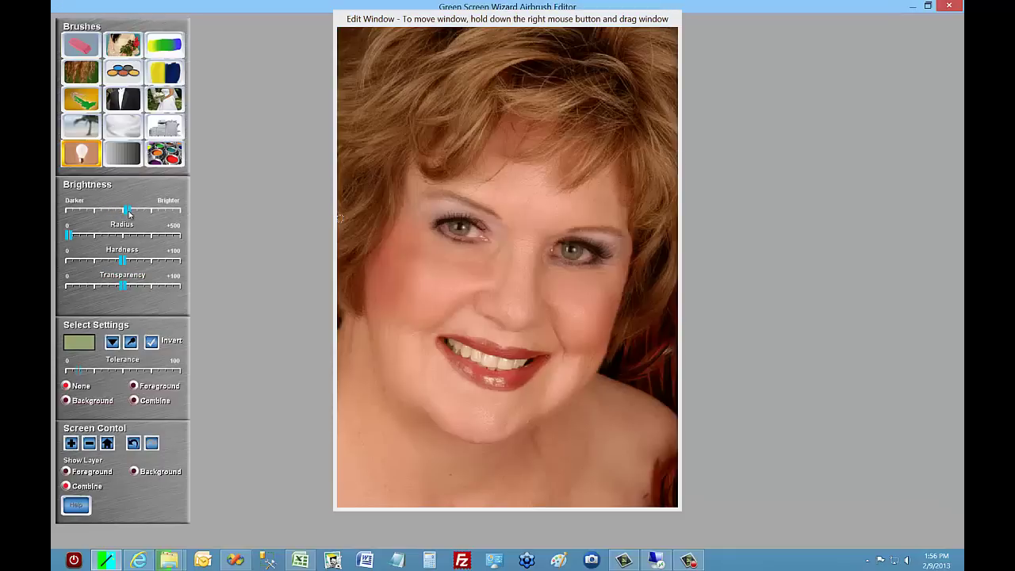
click(467, 235)
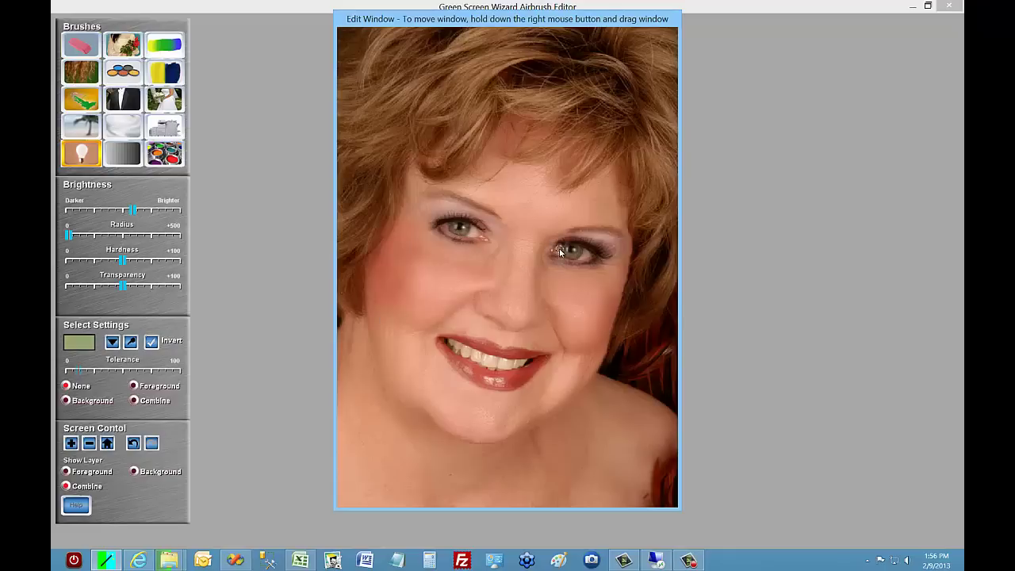
drag(582, 255, 577, 246)
Step: Set the Paint brush color to a medium blue from the basic colors and lower its Transparency
click(179, 162)
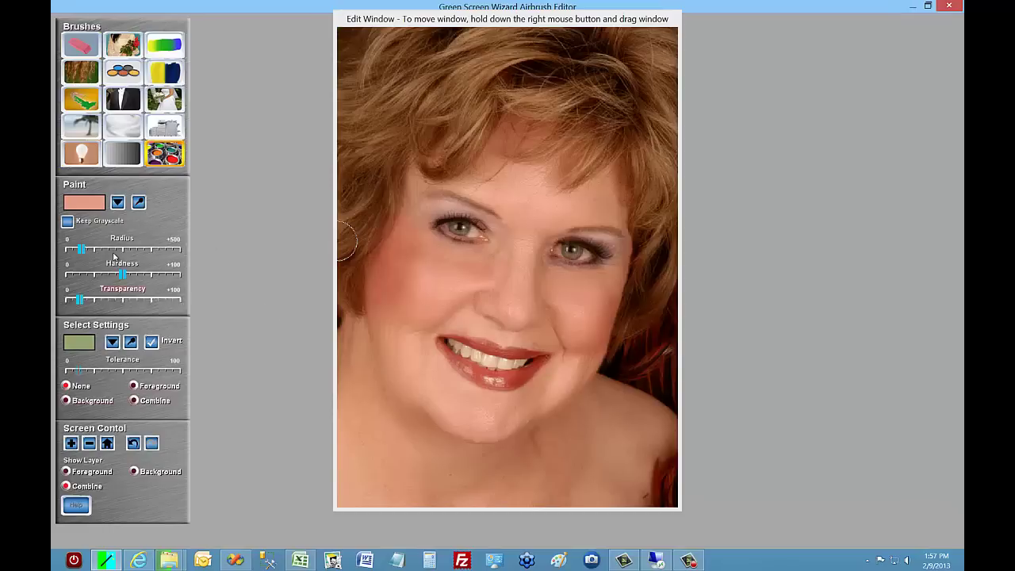
click(120, 206)
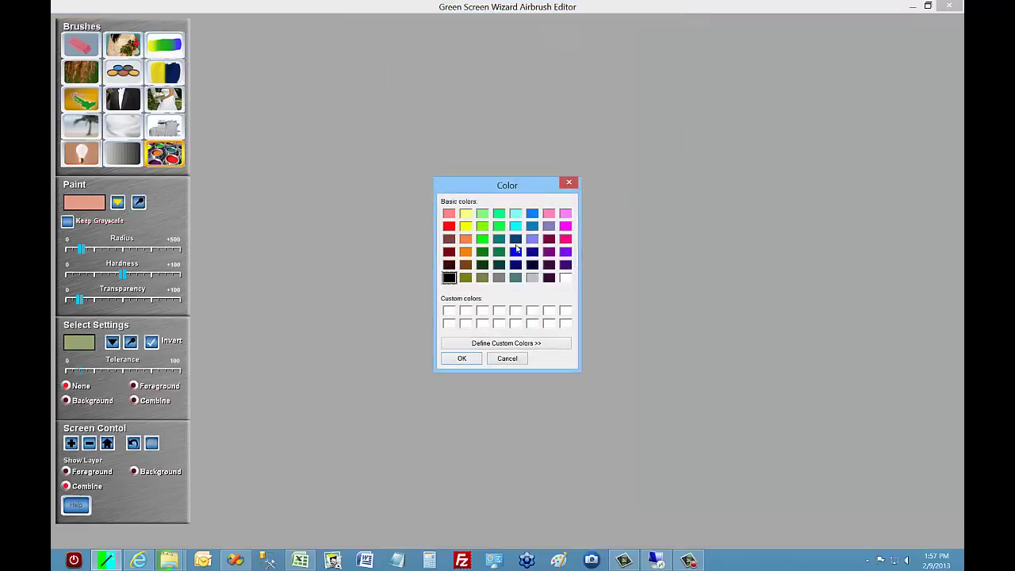
click(534, 228)
click(461, 359)
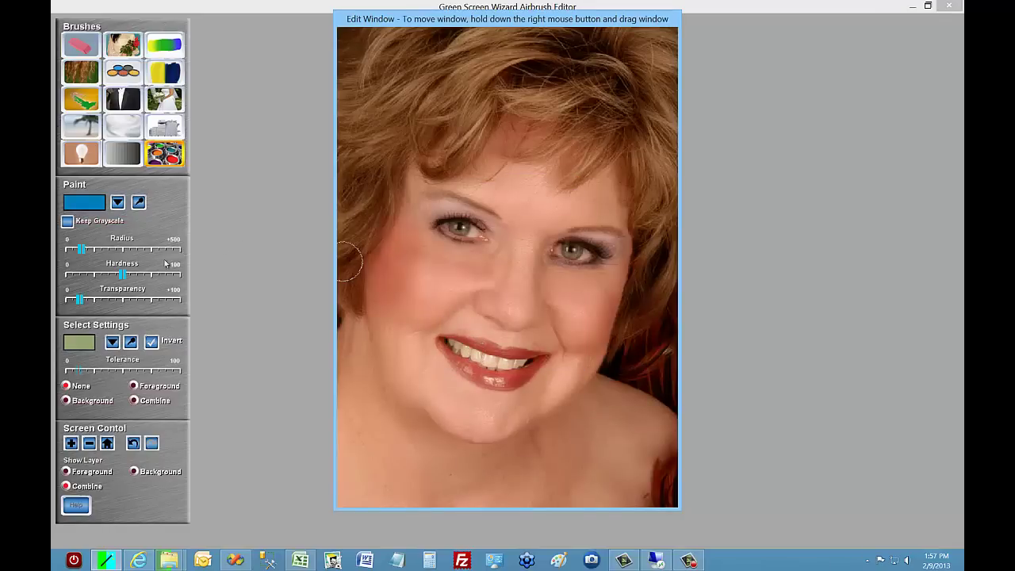
drag(79, 301, 73, 302)
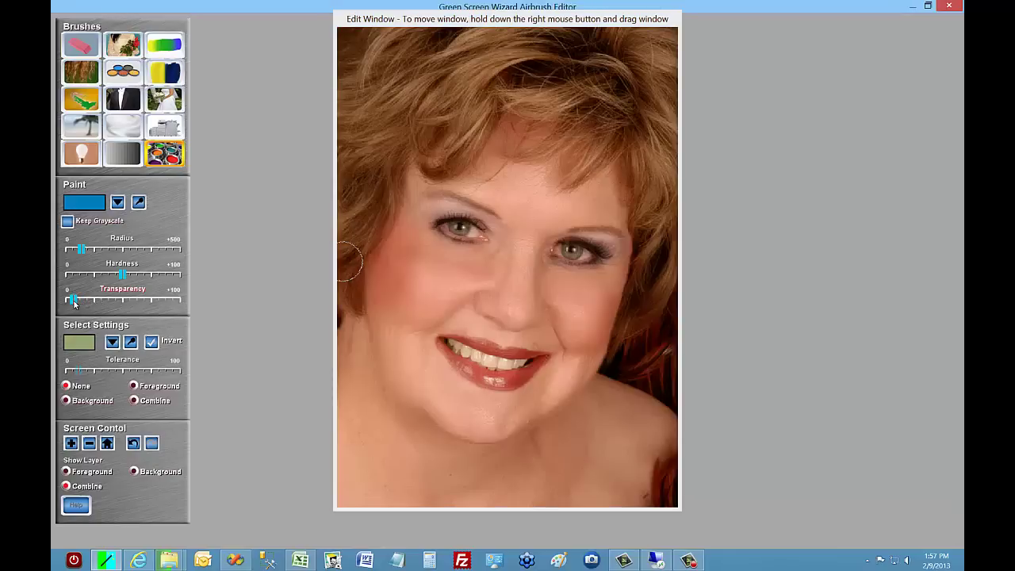
Step: Reduce the Paint Radius, try blue eyeshadow on the eyelid at the image's left, and undo the last stroke
drag(81, 247, 75, 250)
click(344, 228)
drag(76, 250, 72, 250)
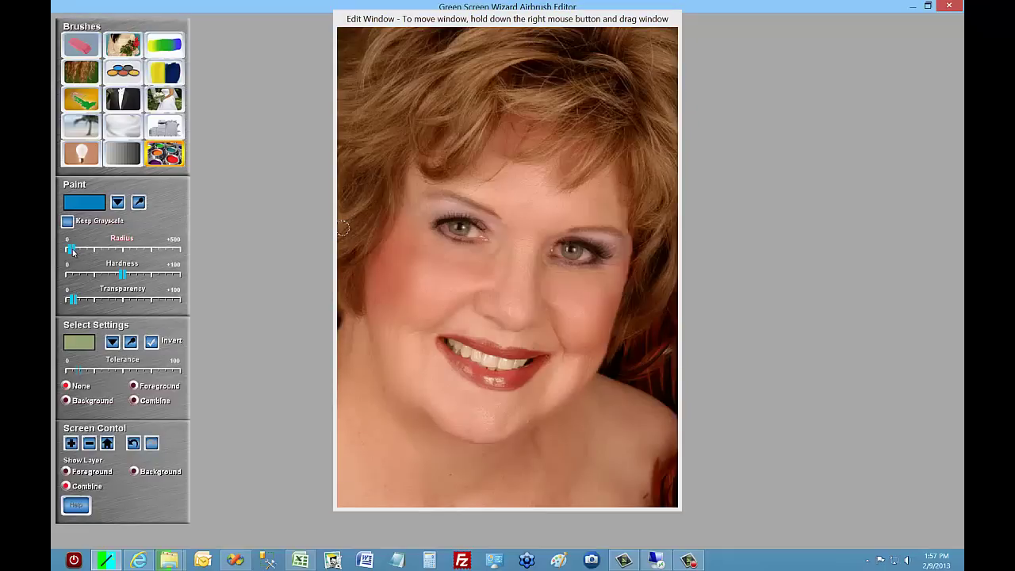
click(387, 219)
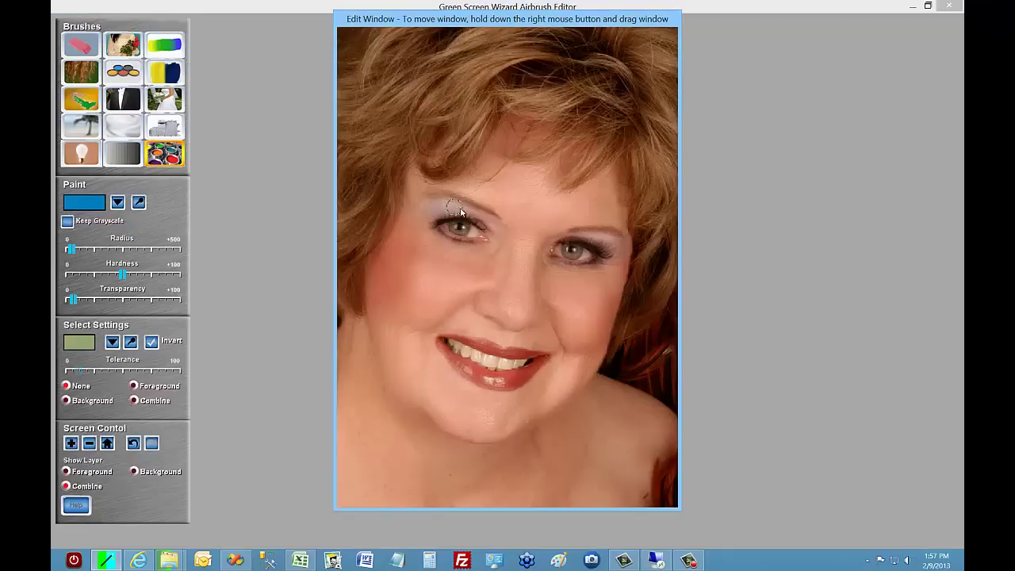
mouse_move(459, 211)
mouse_down()
mouse_move(437, 209)
mouse_move(481, 218)
mouse_up()
click(136, 444)
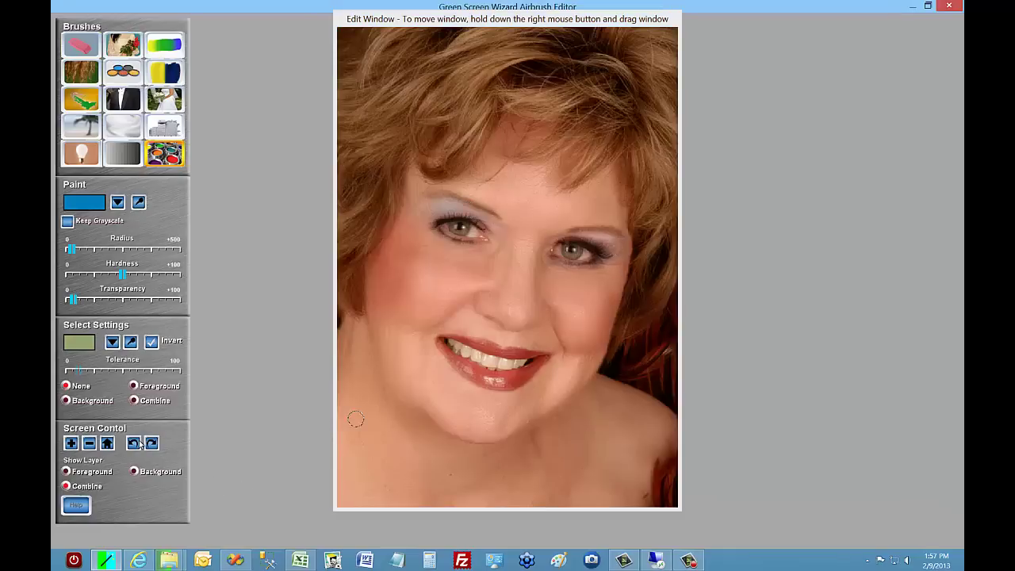
Step: Paint faint blue eyeshadow across both upper eyelids
click(391, 288)
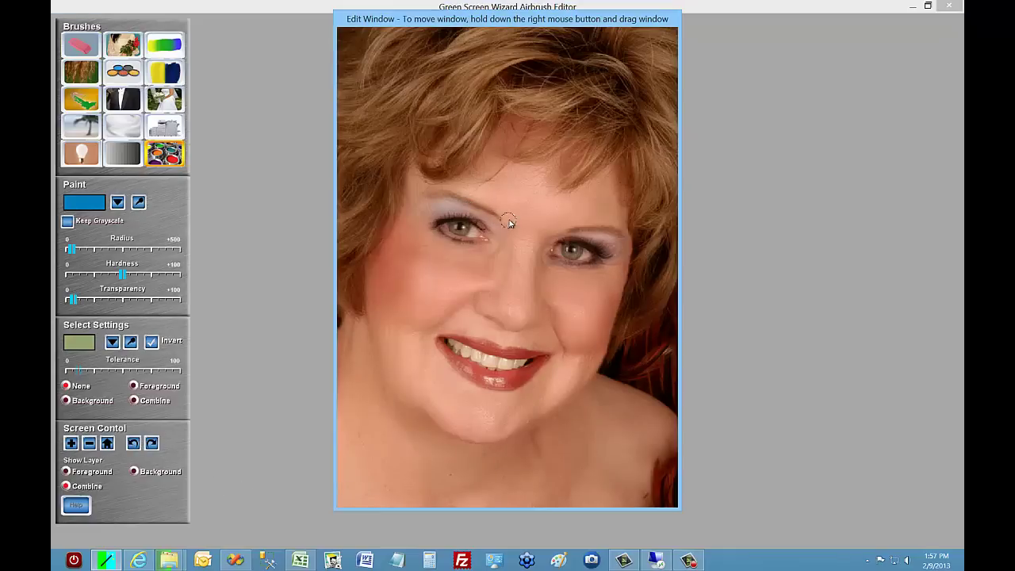
drag(476, 208, 432, 207)
mouse_move(551, 235)
mouse_down()
mouse_move(607, 241)
mouse_move(612, 251)
mouse_up()
Step: Sample the skin beside the eye to clean up the eyeshadow edge, and show the whole portrait again
click(138, 202)
click(426, 210)
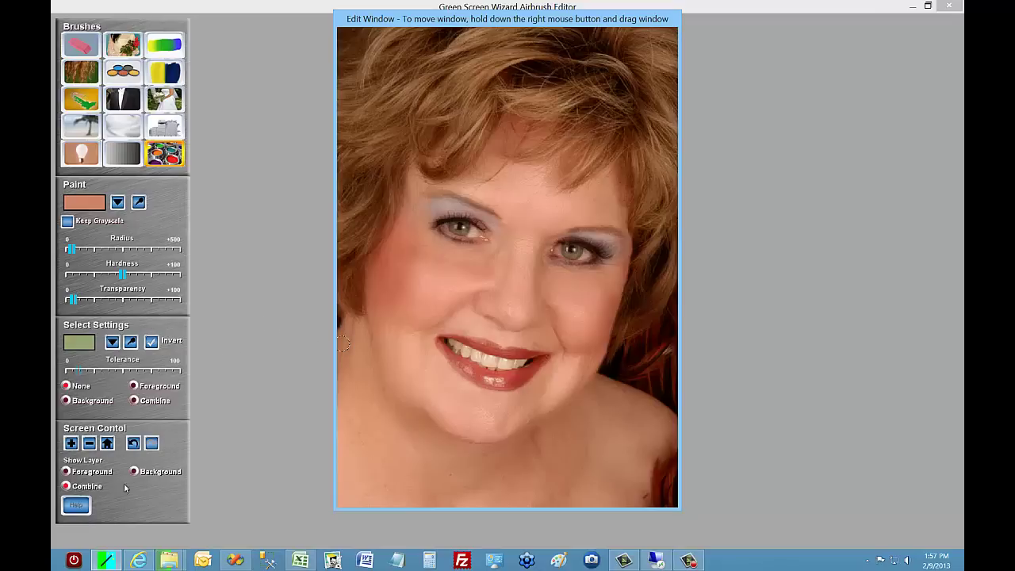
click(107, 444)
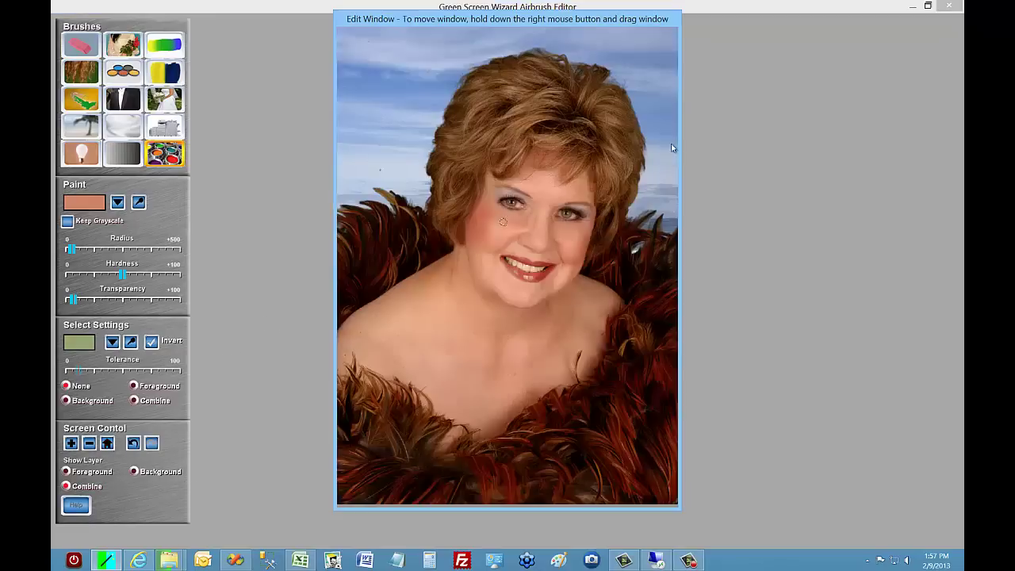